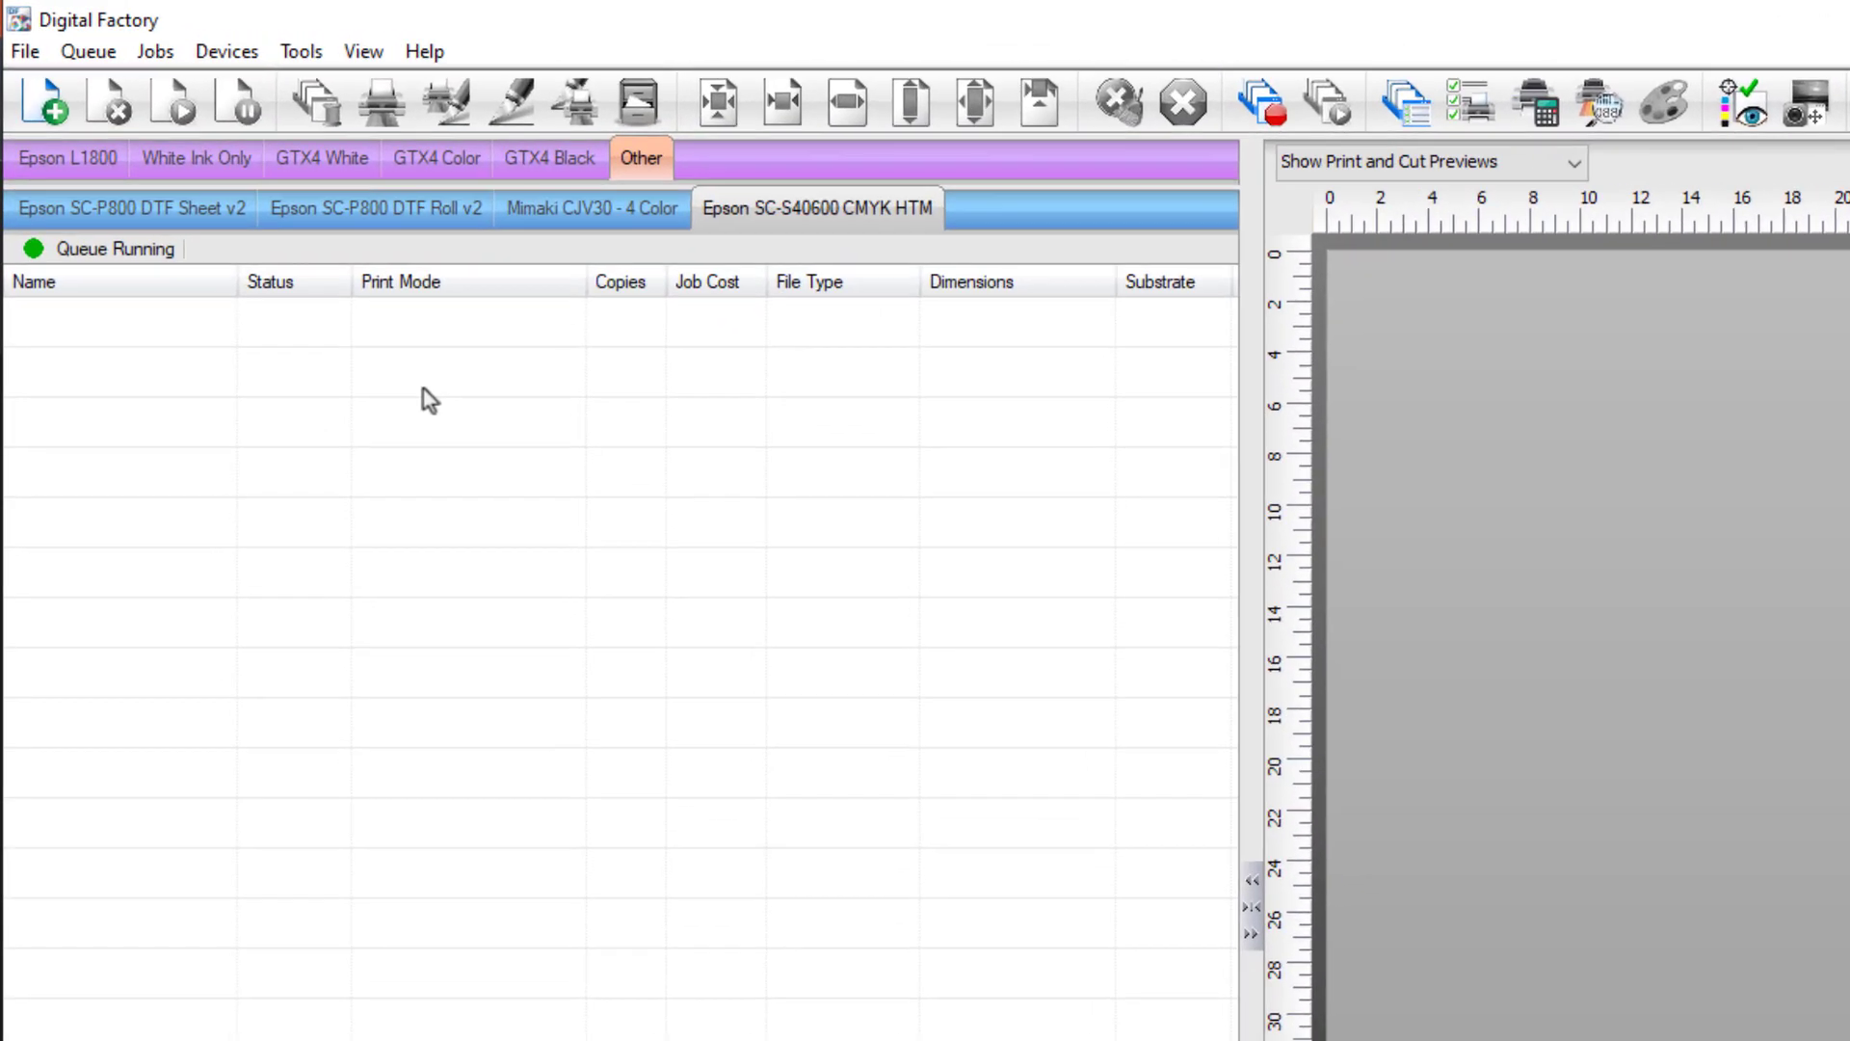
Set the Summa cutter's output port to FILE in the queue manager.
{"action": "left_click", "coordinate": [86, 53]}
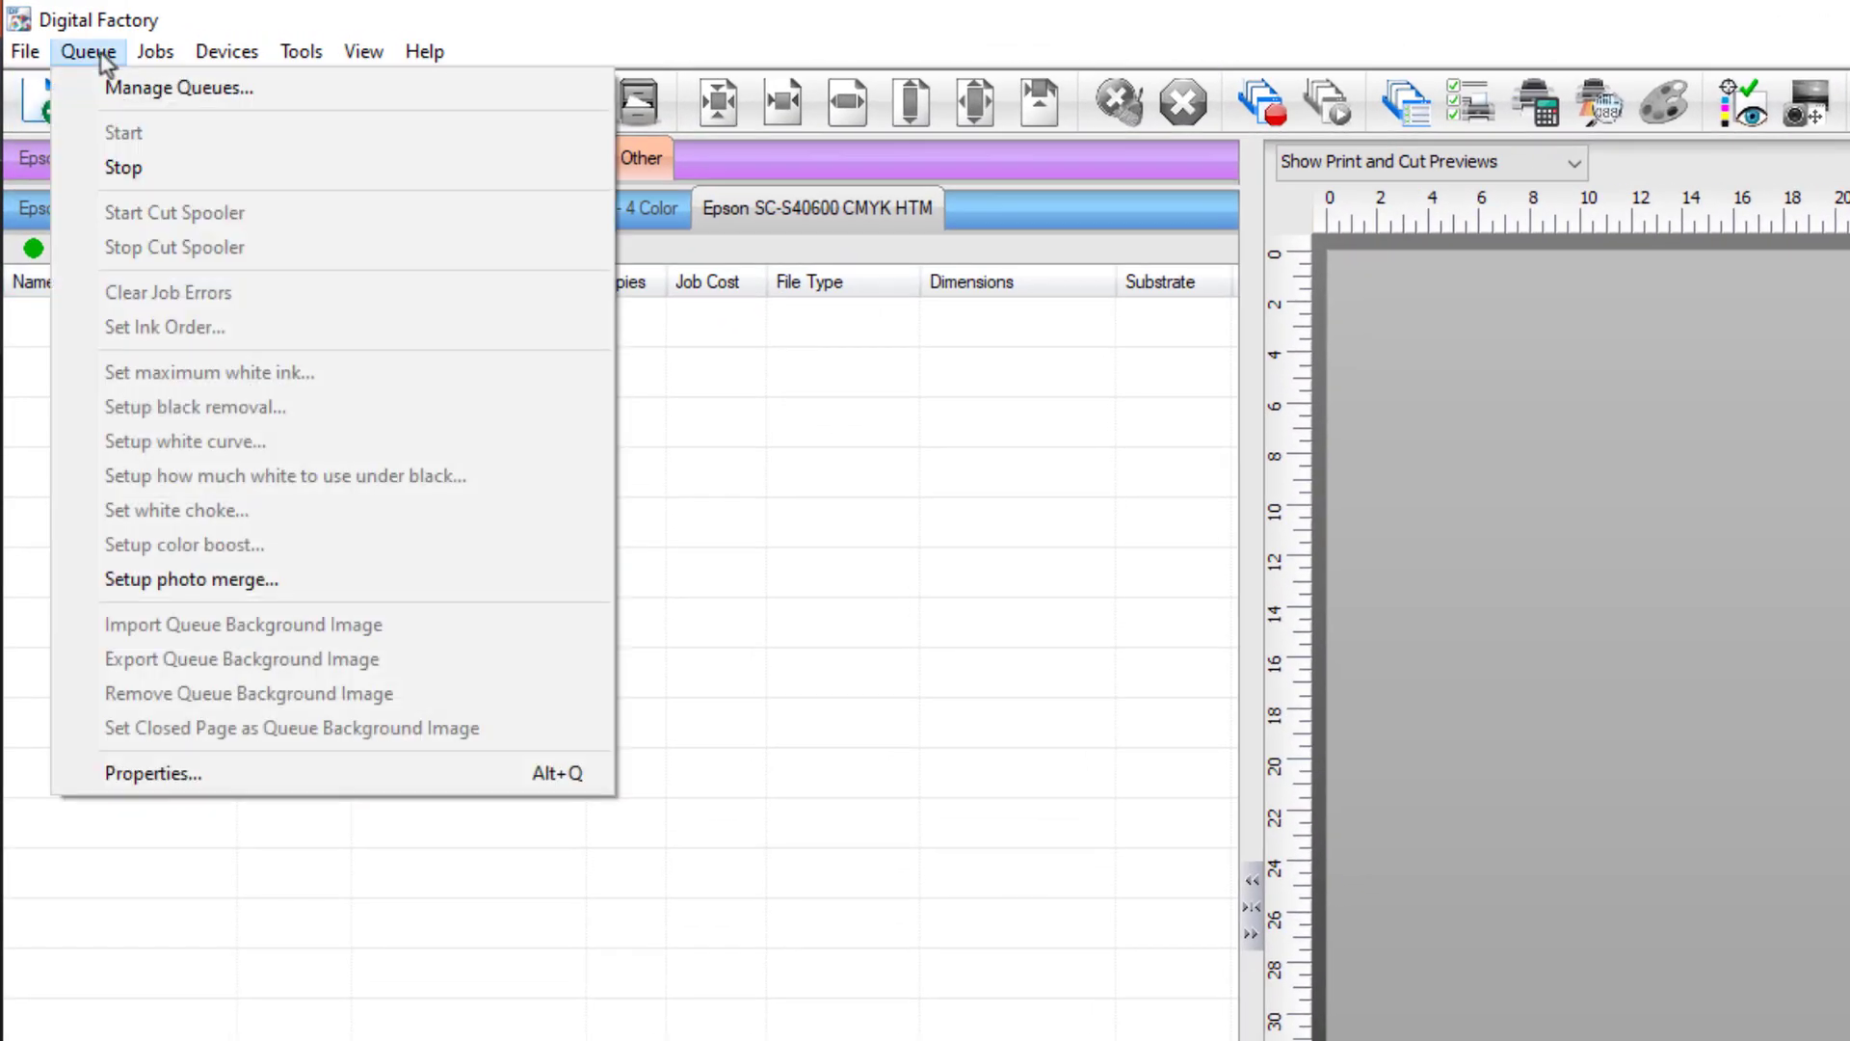
{"action": "left_click", "coordinate": [129, 91]}
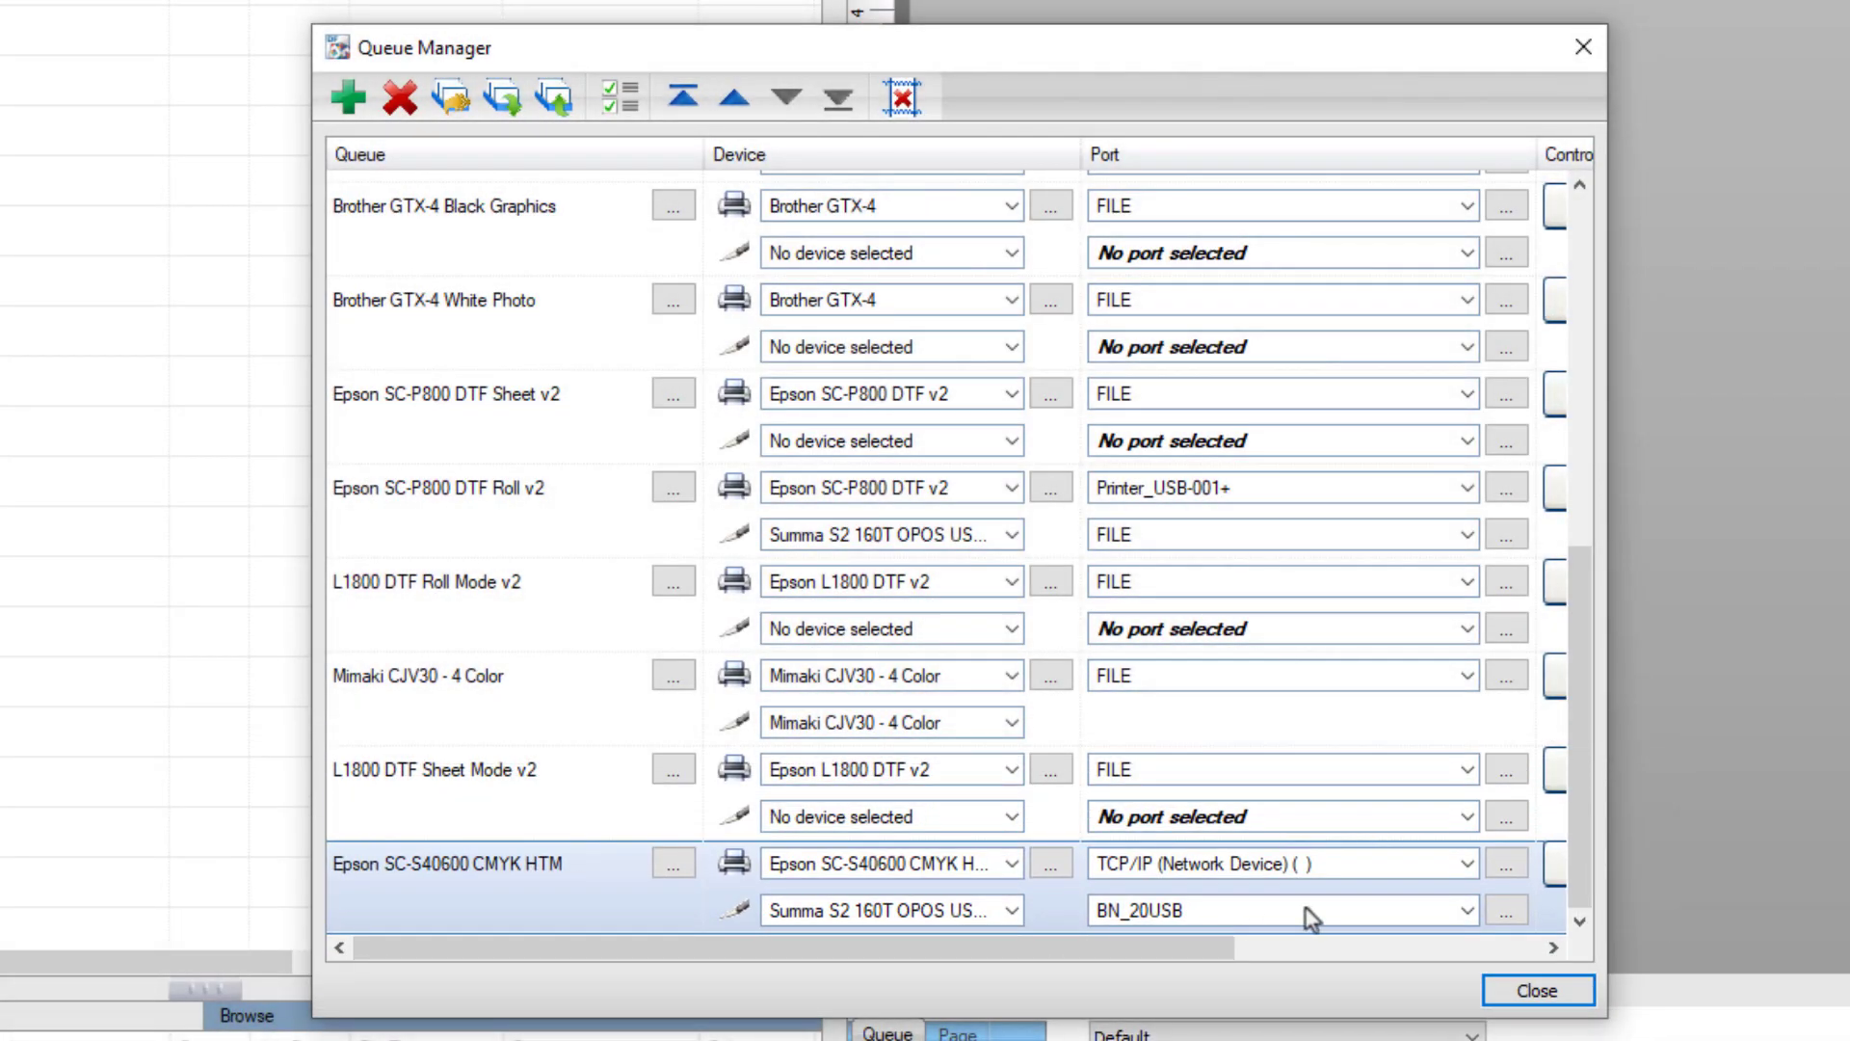
{"action": "left_click", "coordinate": [1302, 911]}
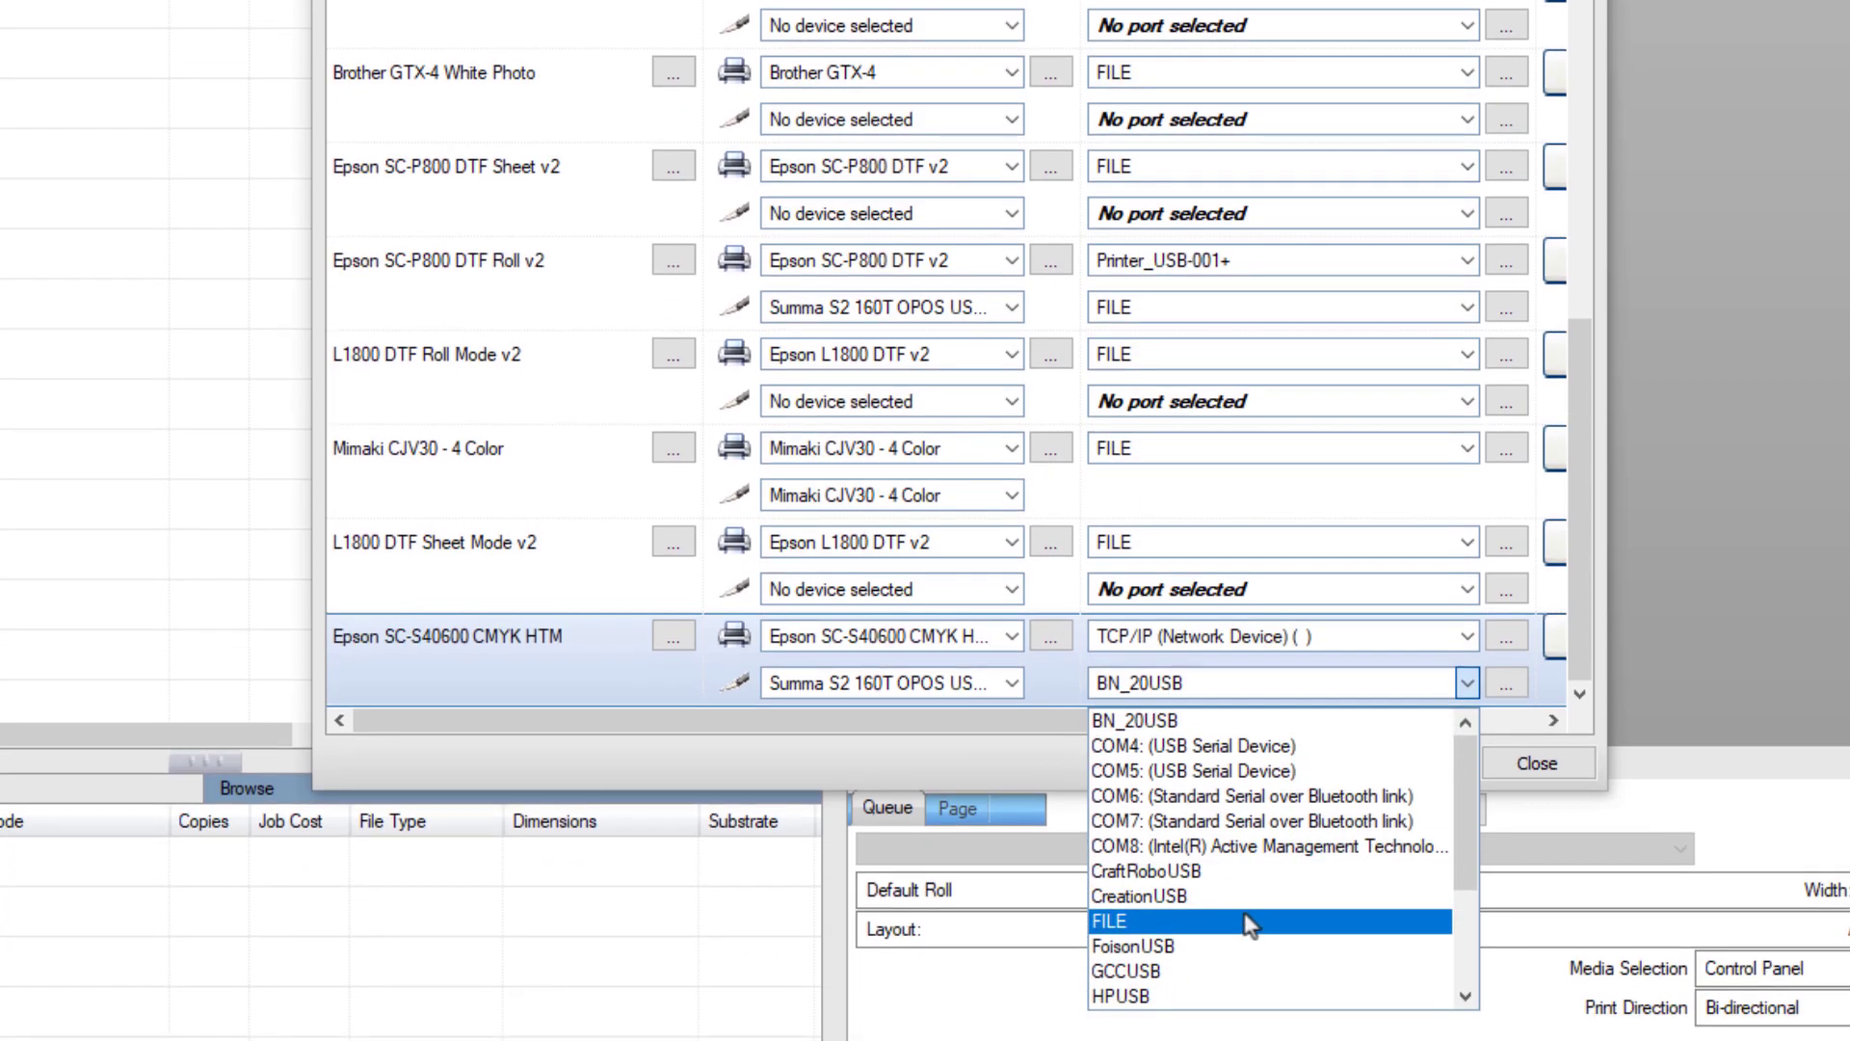
{"action": "left_click", "coordinate": [1244, 974]}
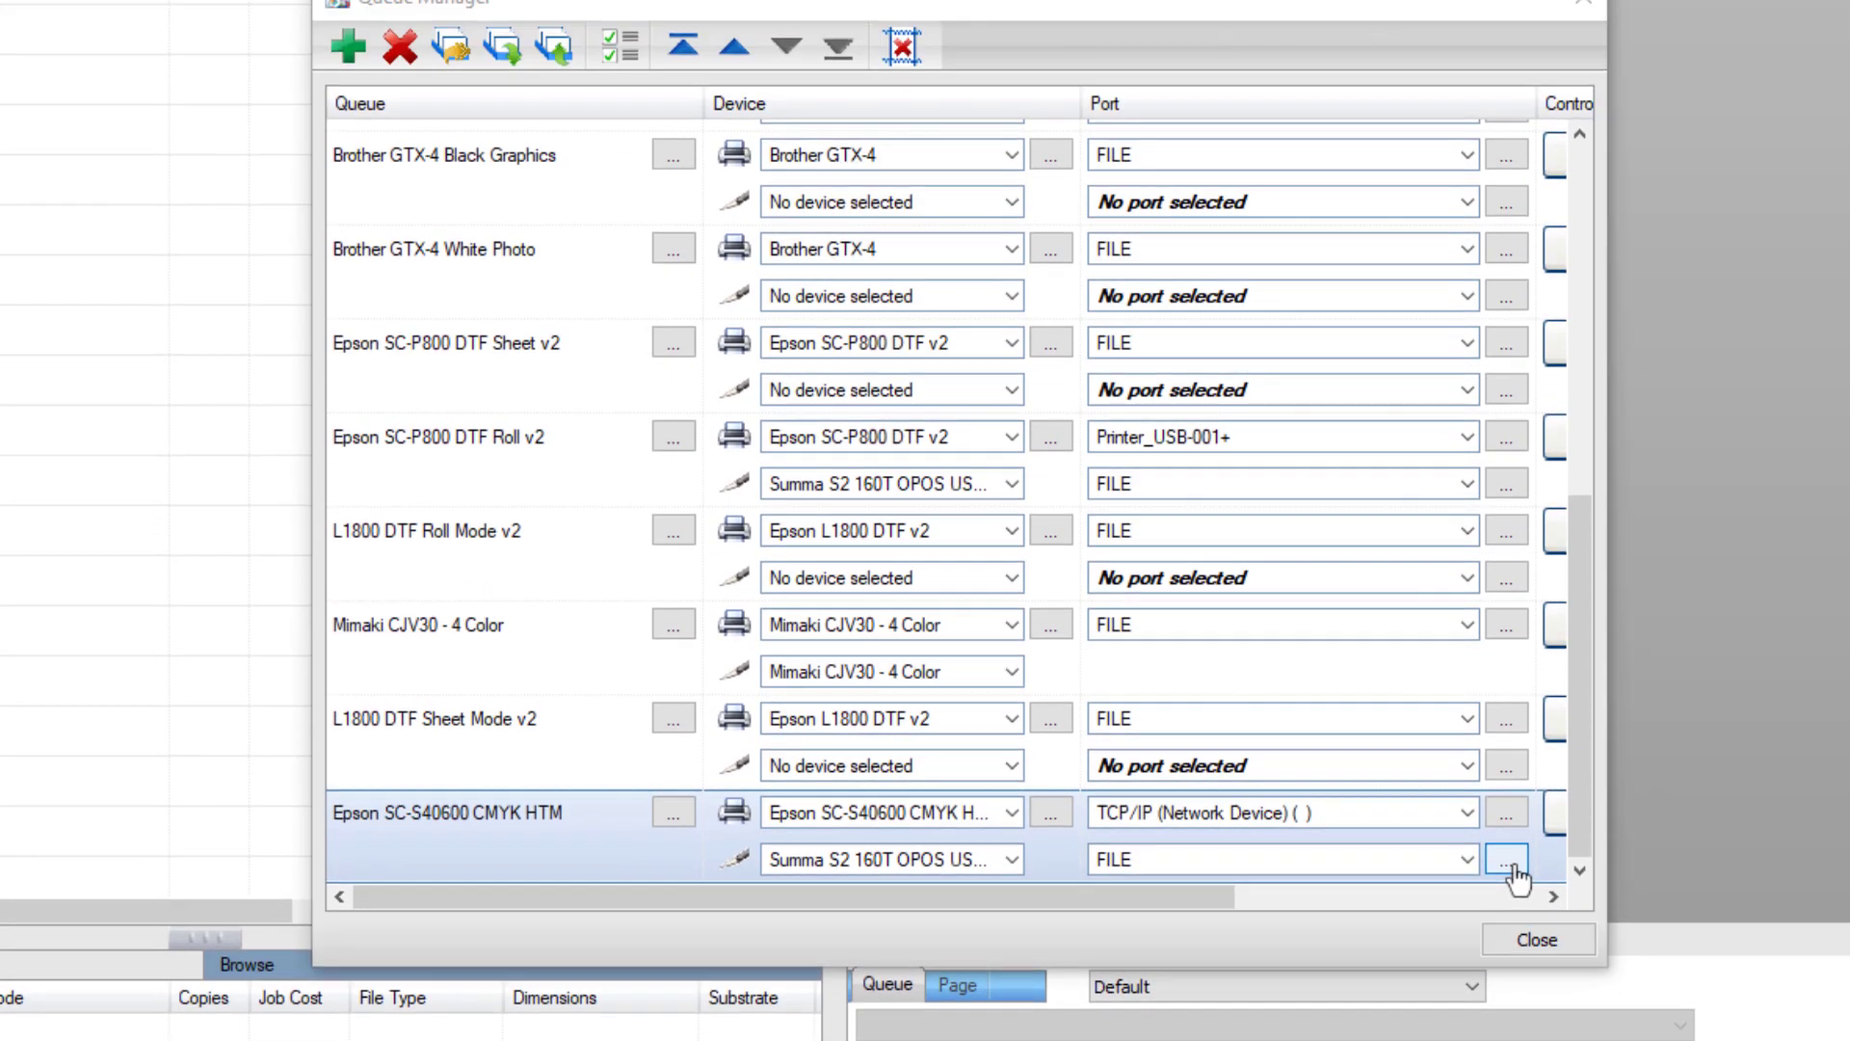
Make the FILE port save PLT cut files to E:\ouput, named by barcode value.
{"action": "left_click", "coordinate": [1507, 725]}
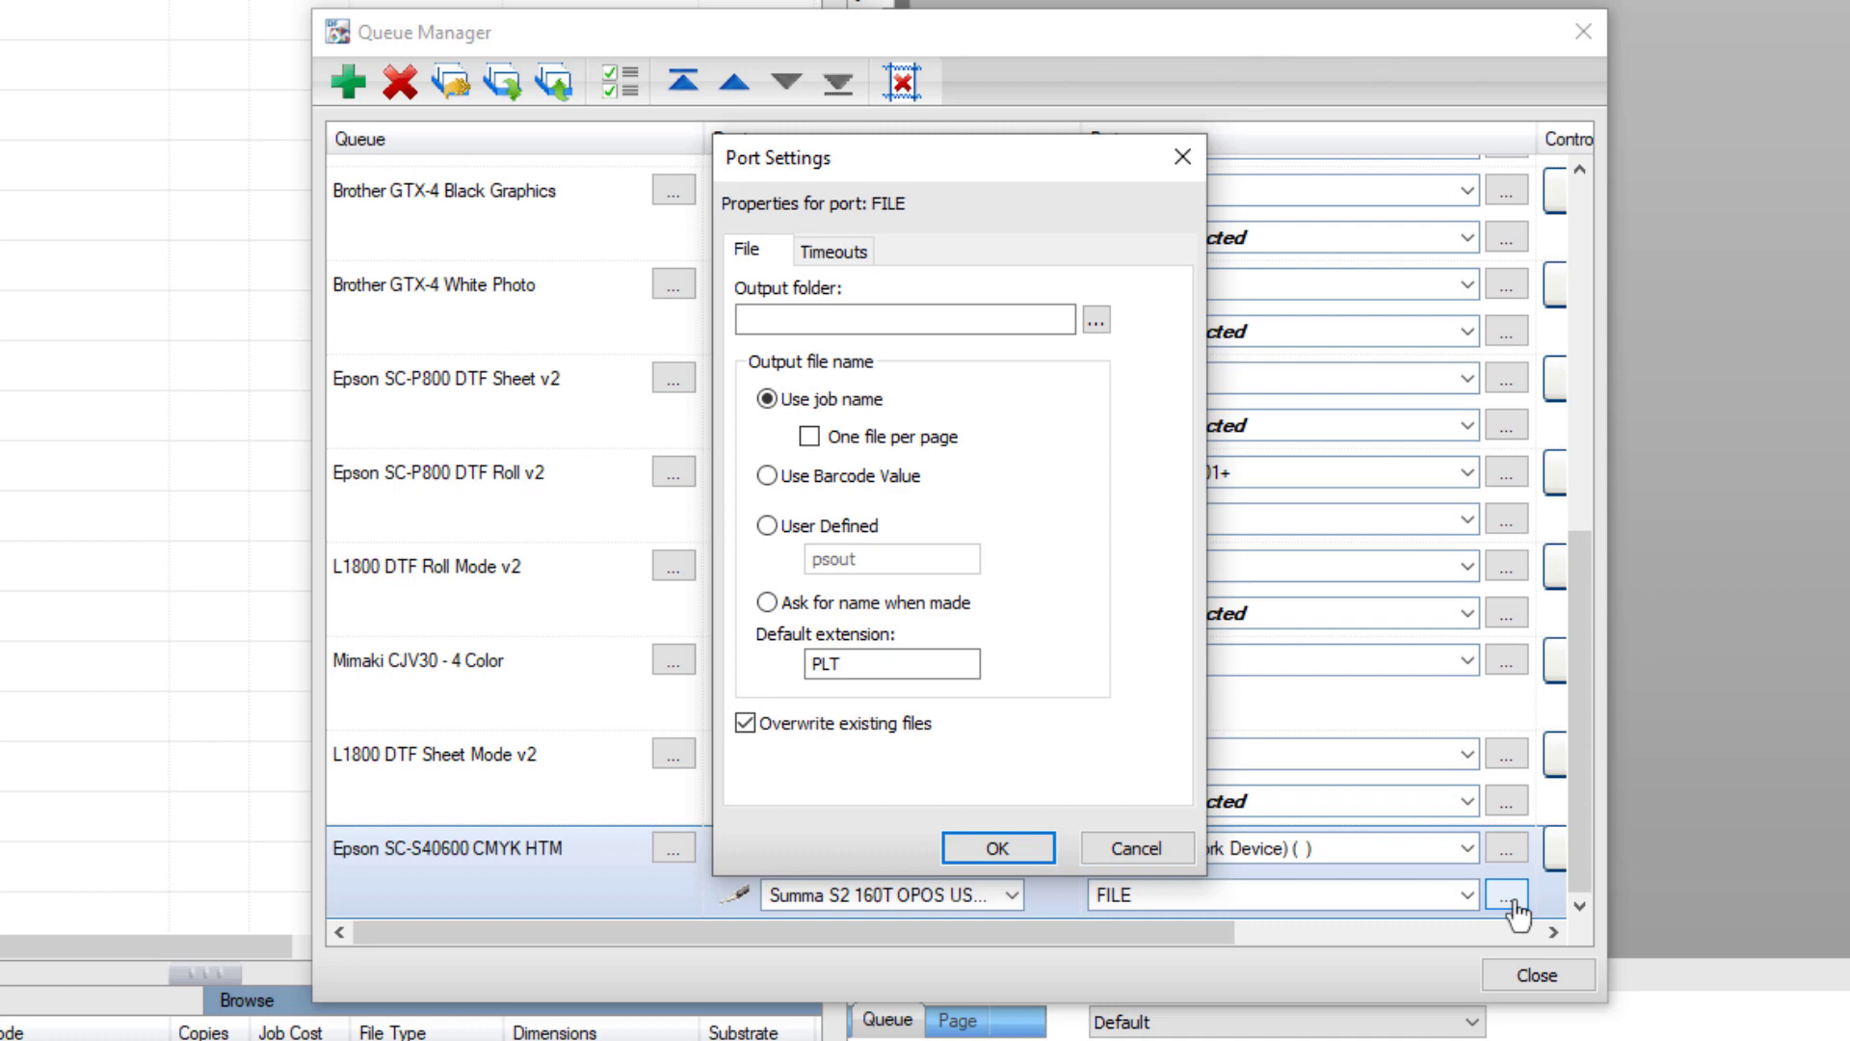
{"action": "left_click", "coordinate": [1097, 321]}
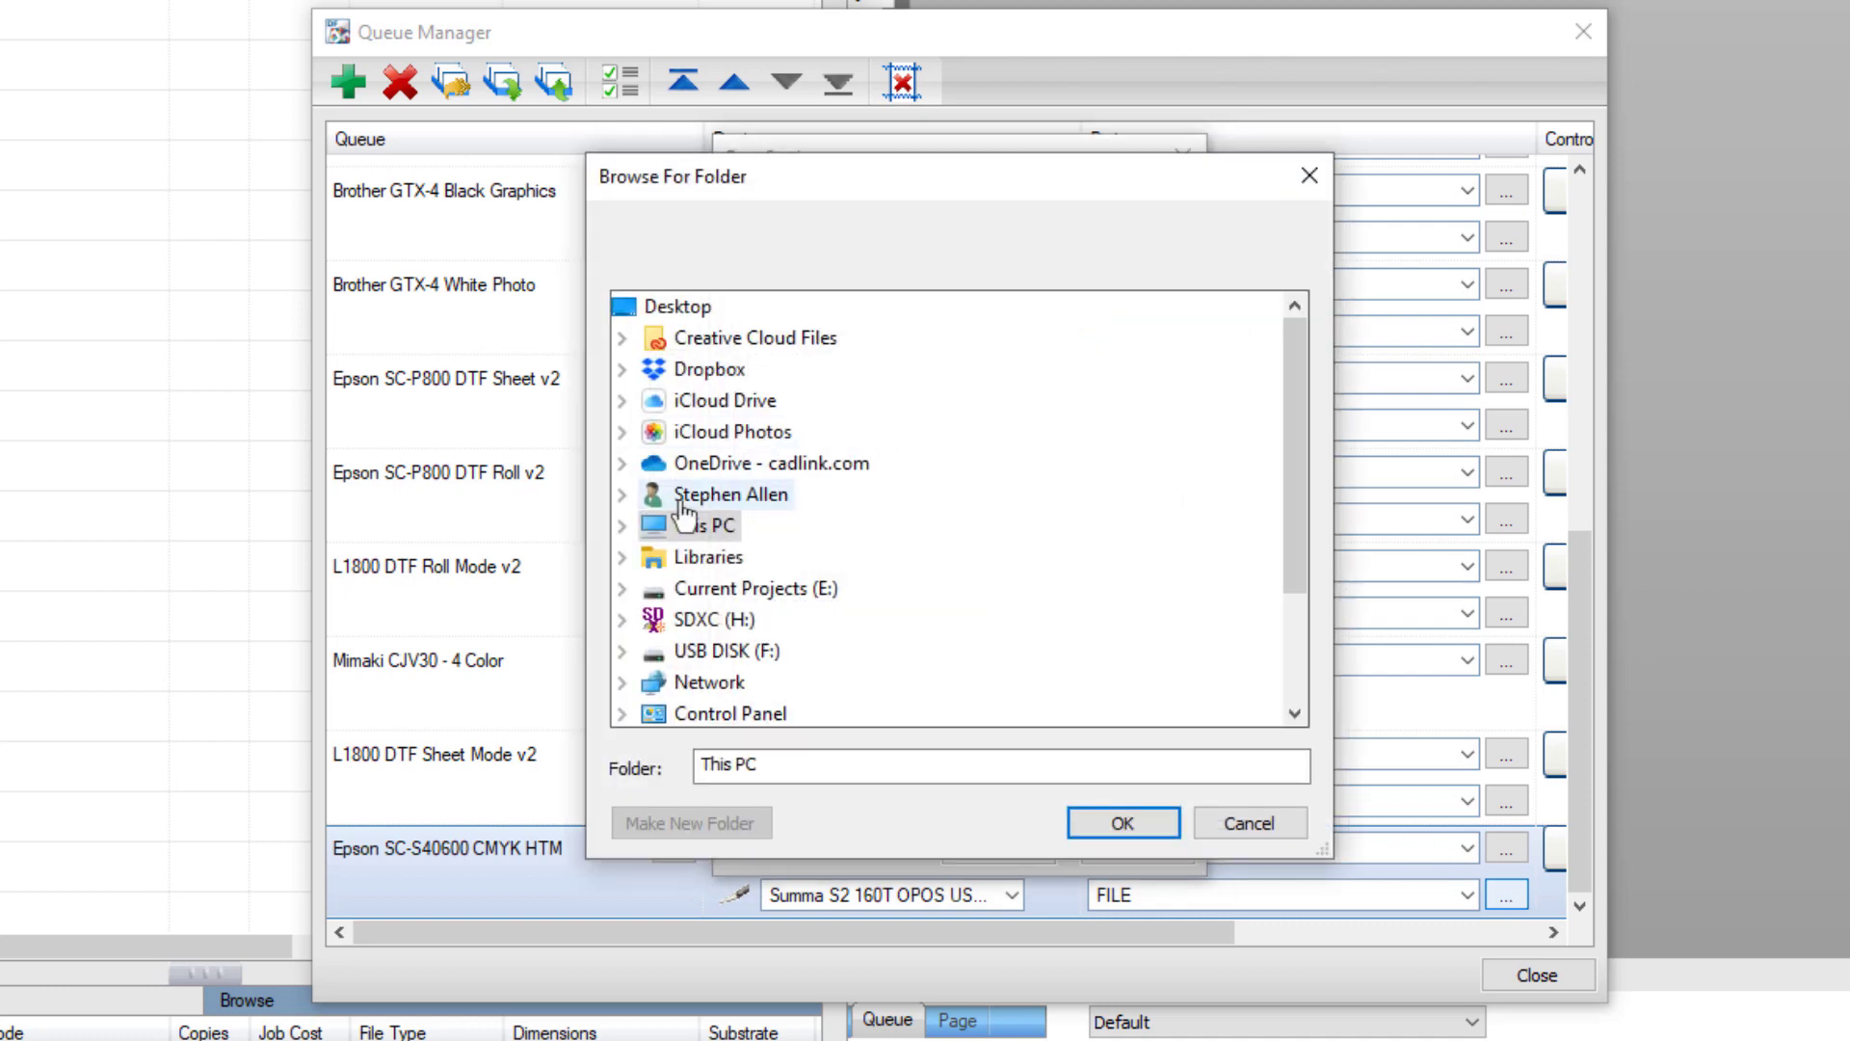
{"action": "left_click", "coordinate": [625, 528]}
{"action": "left_click", "coordinate": [652, 623]}
{"action": "left_click", "coordinate": [758, 589]}
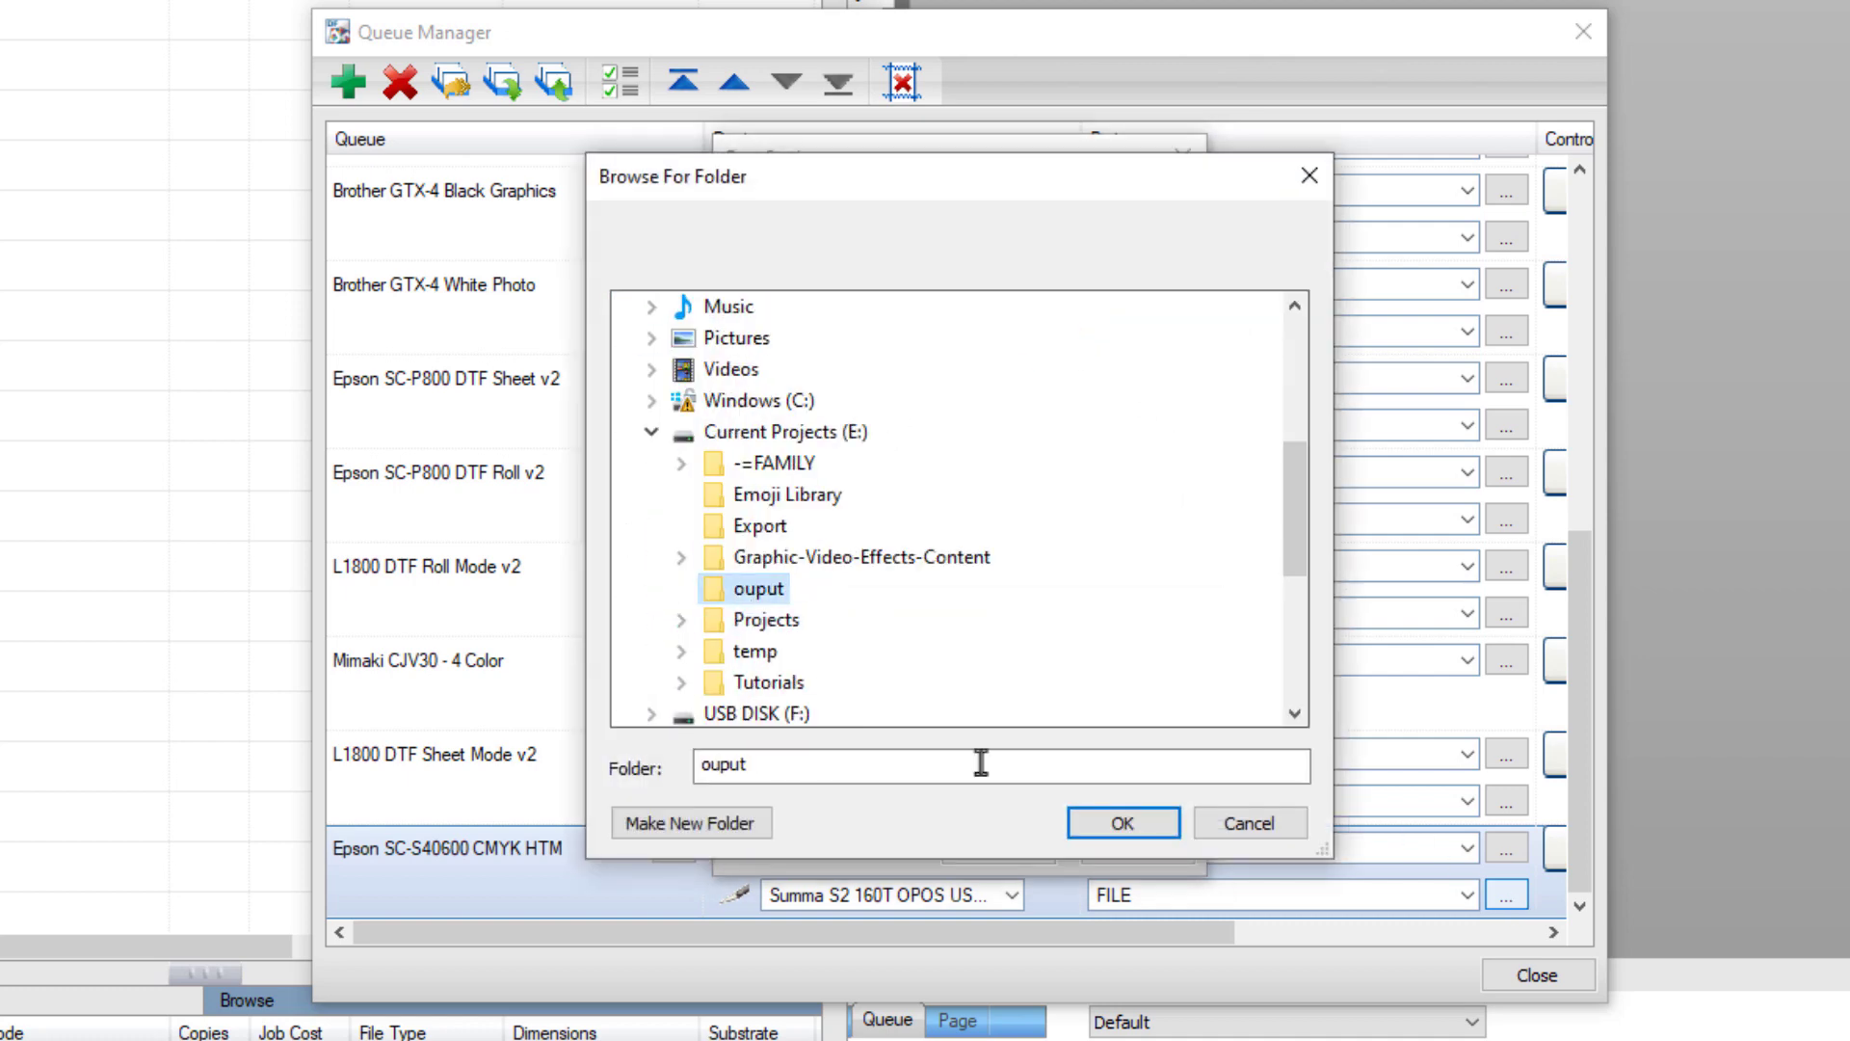
{"action": "left_click", "coordinate": [1104, 824]}
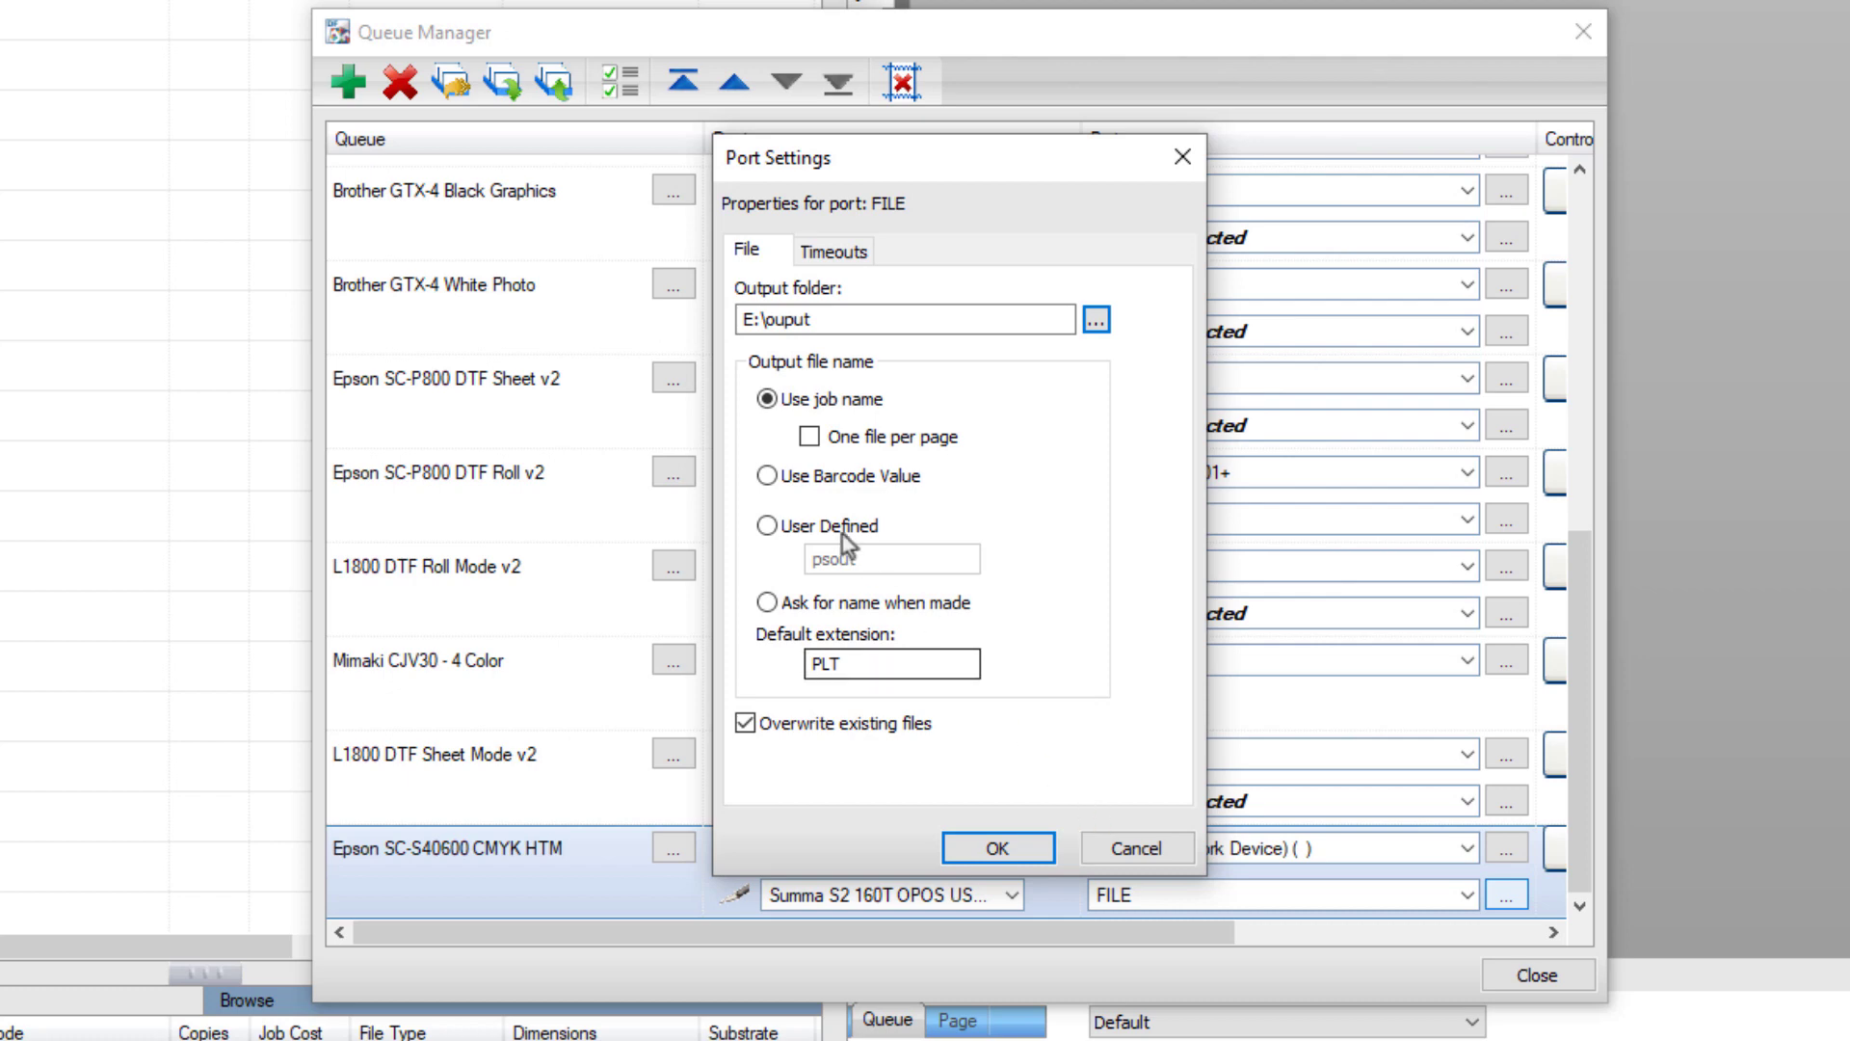
{"action": "left_click", "coordinate": [767, 476]}
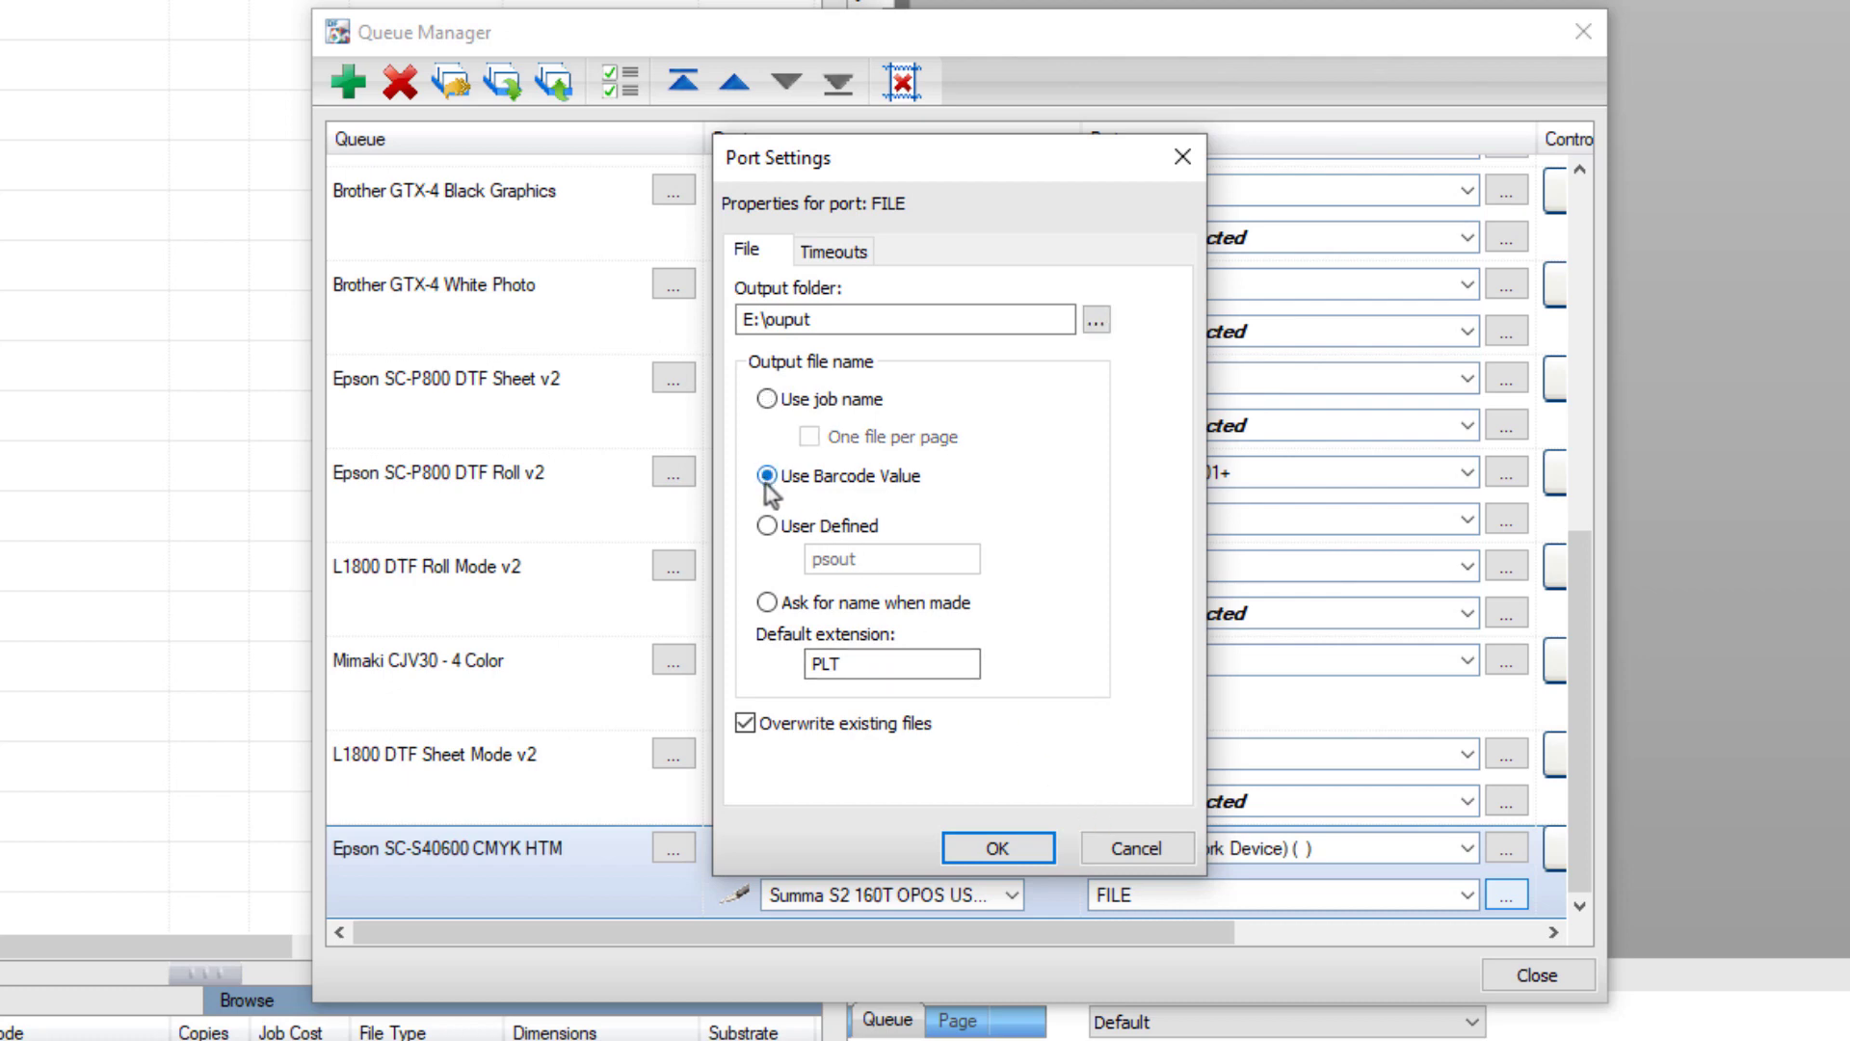
{"action": "left_click", "coordinate": [876, 661]}
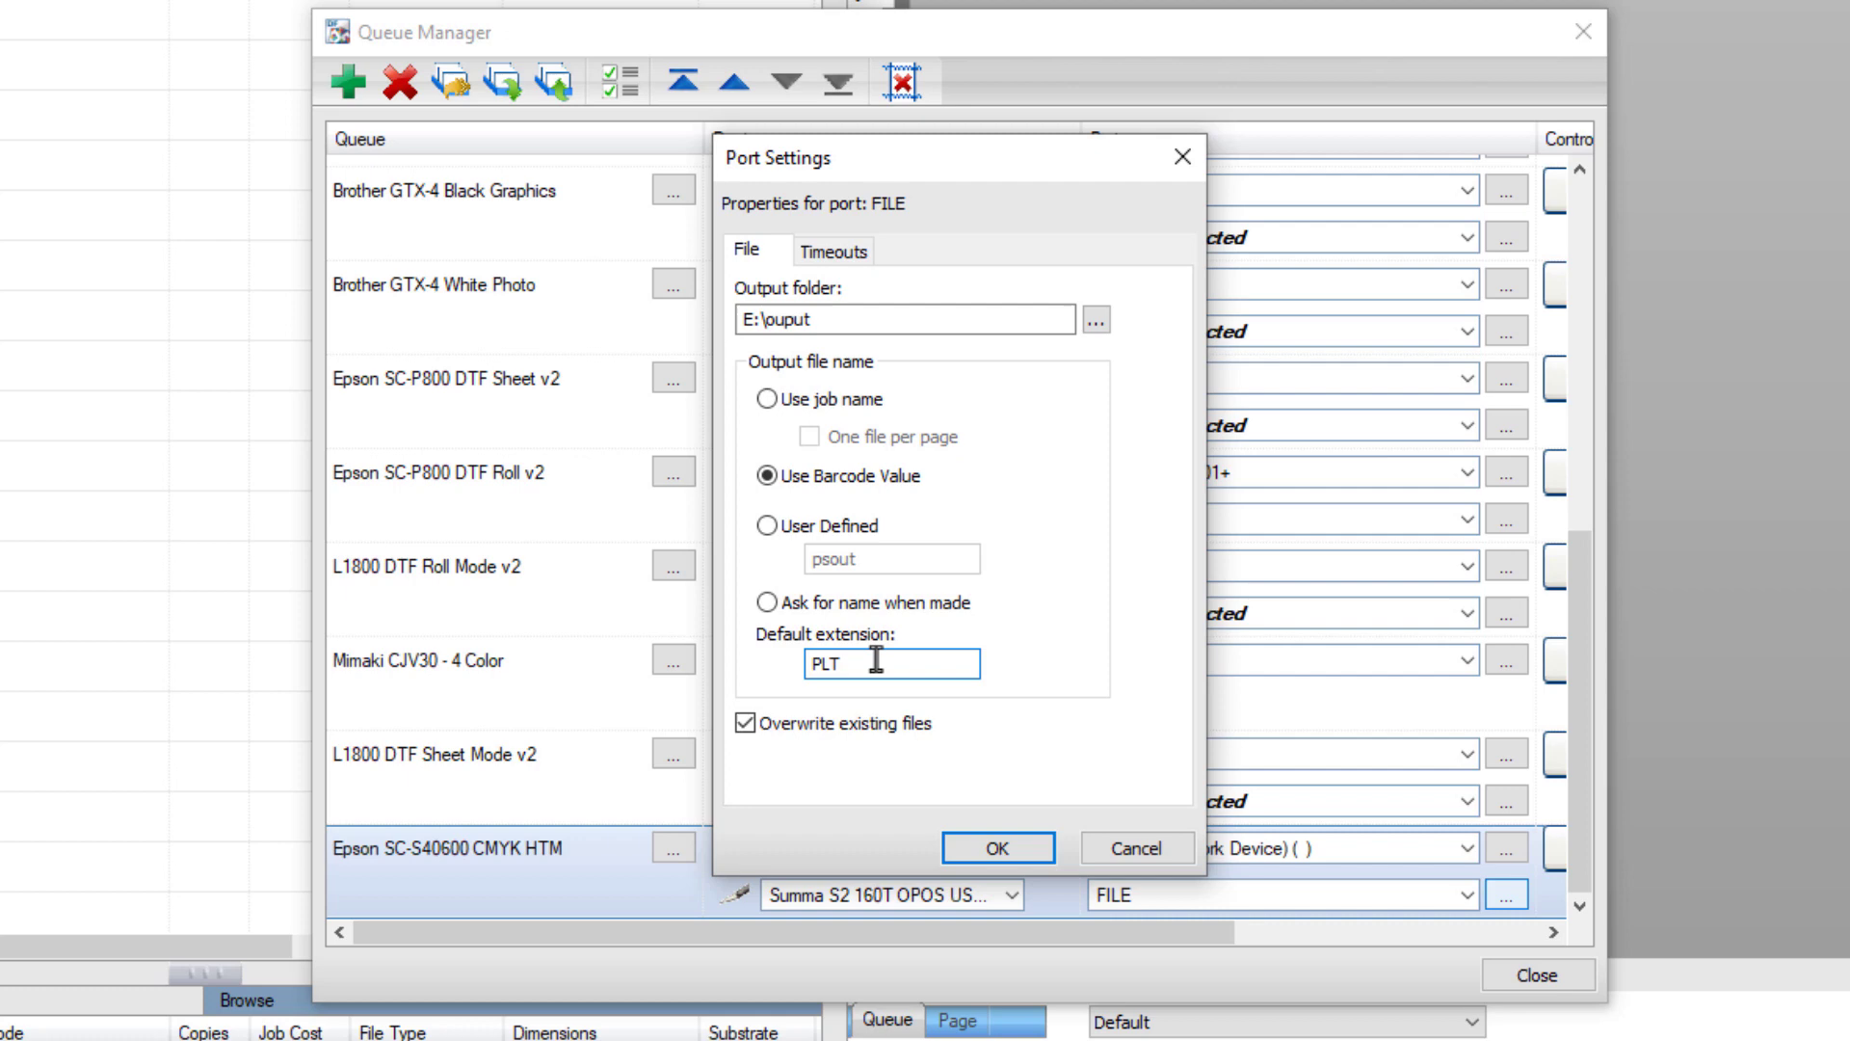
{"action": "left_click", "coordinate": [989, 850]}
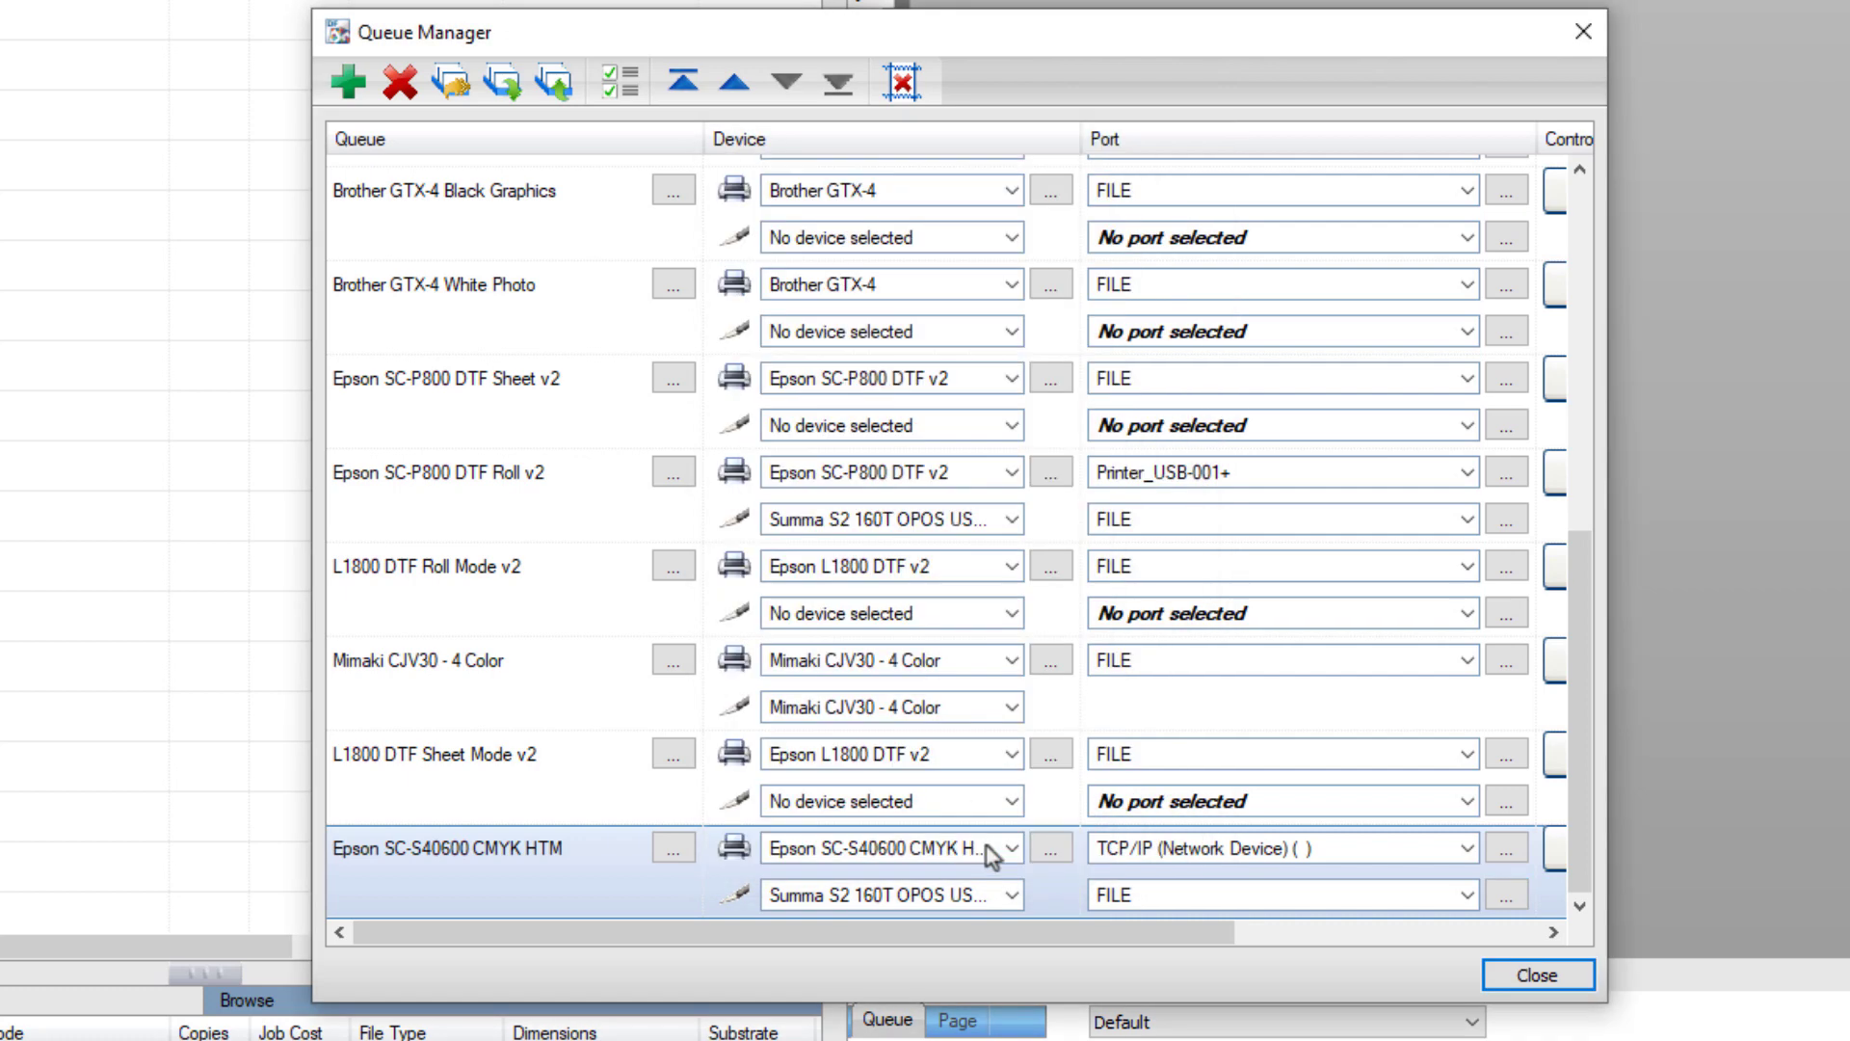
{"action": "left_click", "coordinate": [1537, 974]}
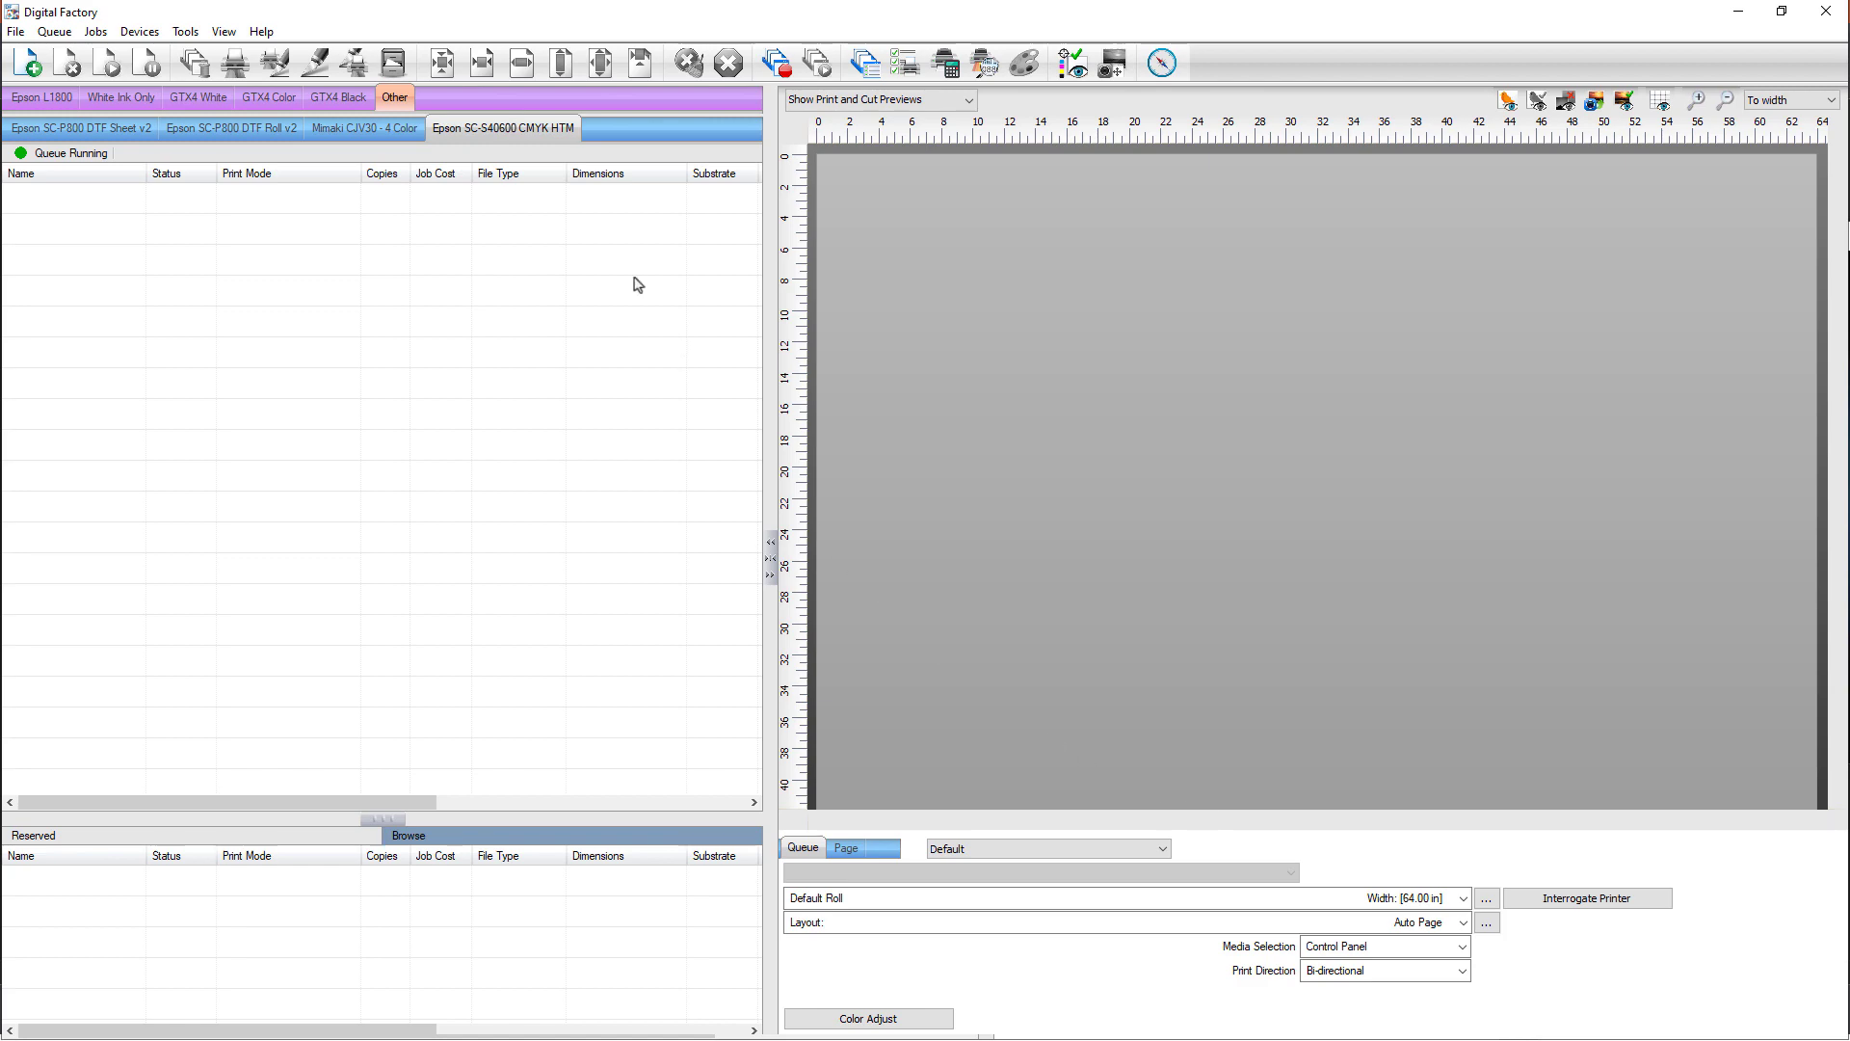
Change the Epson queue's media to the Stickers template media (22.80 x 14.80 in).
{"action": "double_click", "coordinate": [514, 129]}
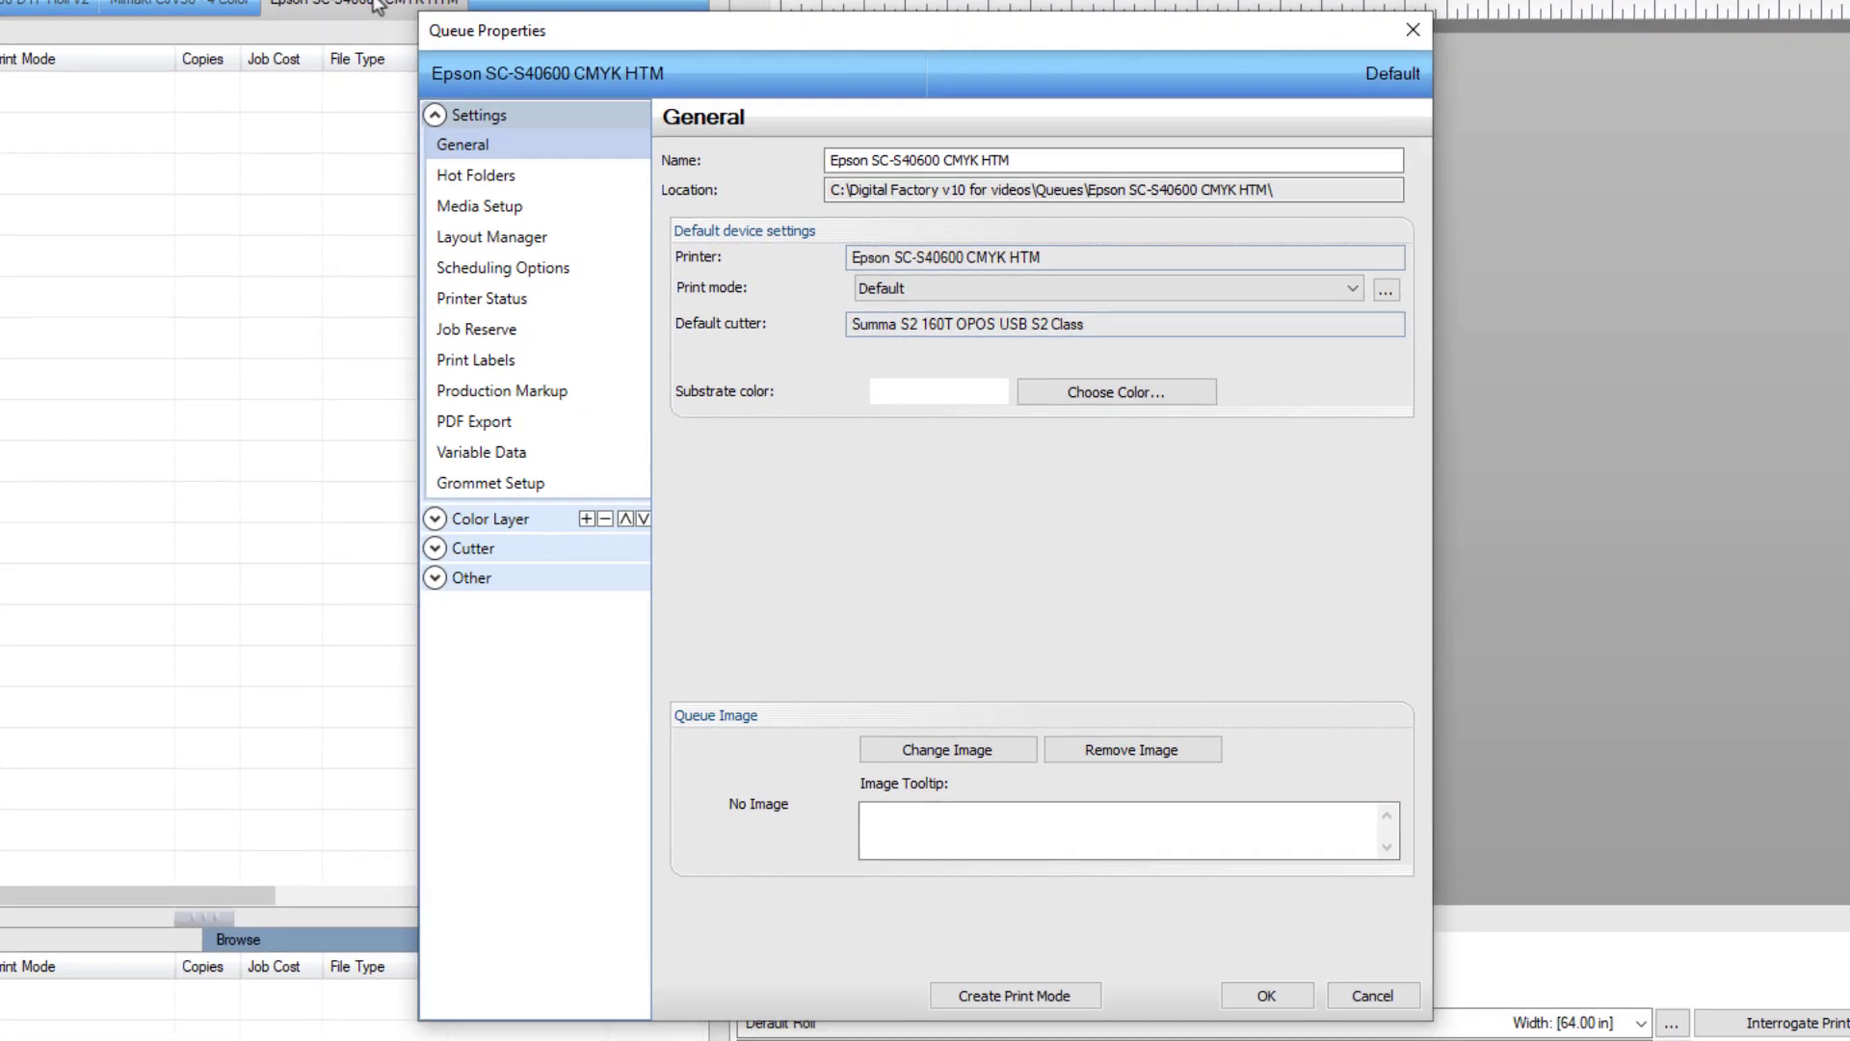
{"action": "left_click", "coordinate": [482, 209]}
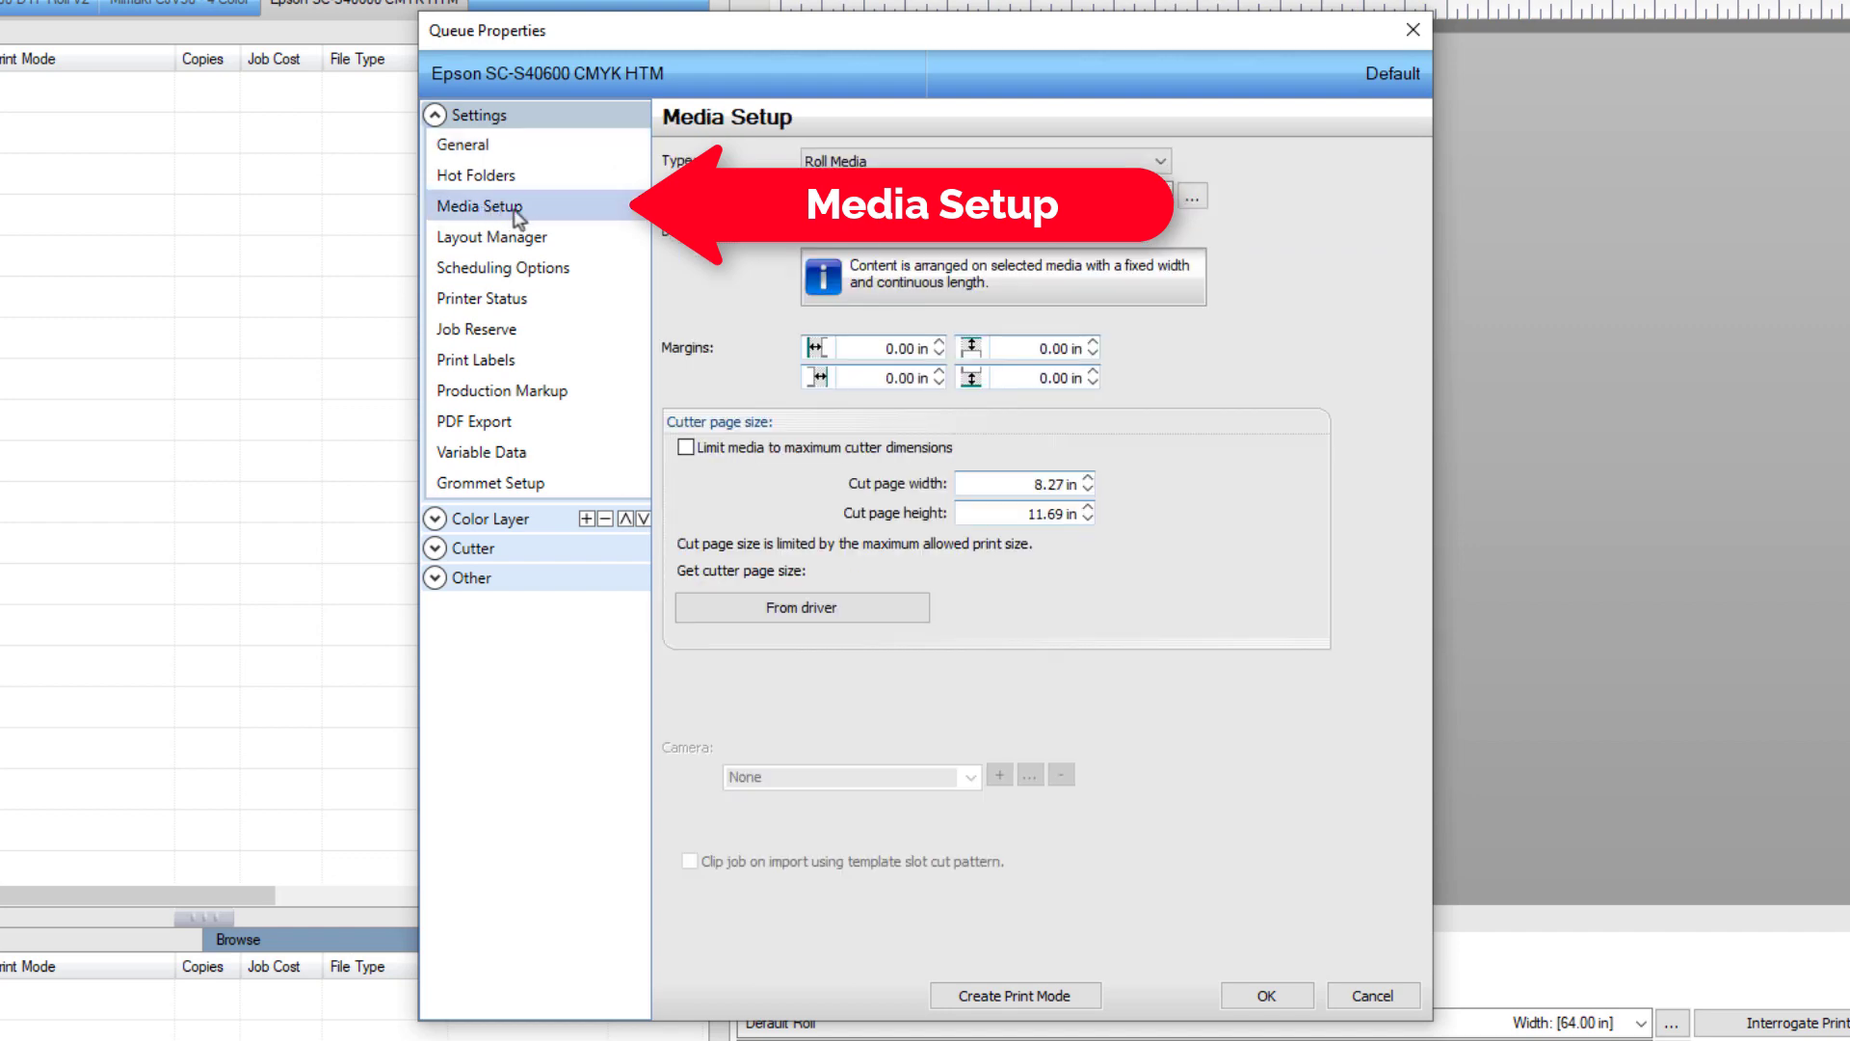
{"action": "left_click", "coordinate": [881, 164]}
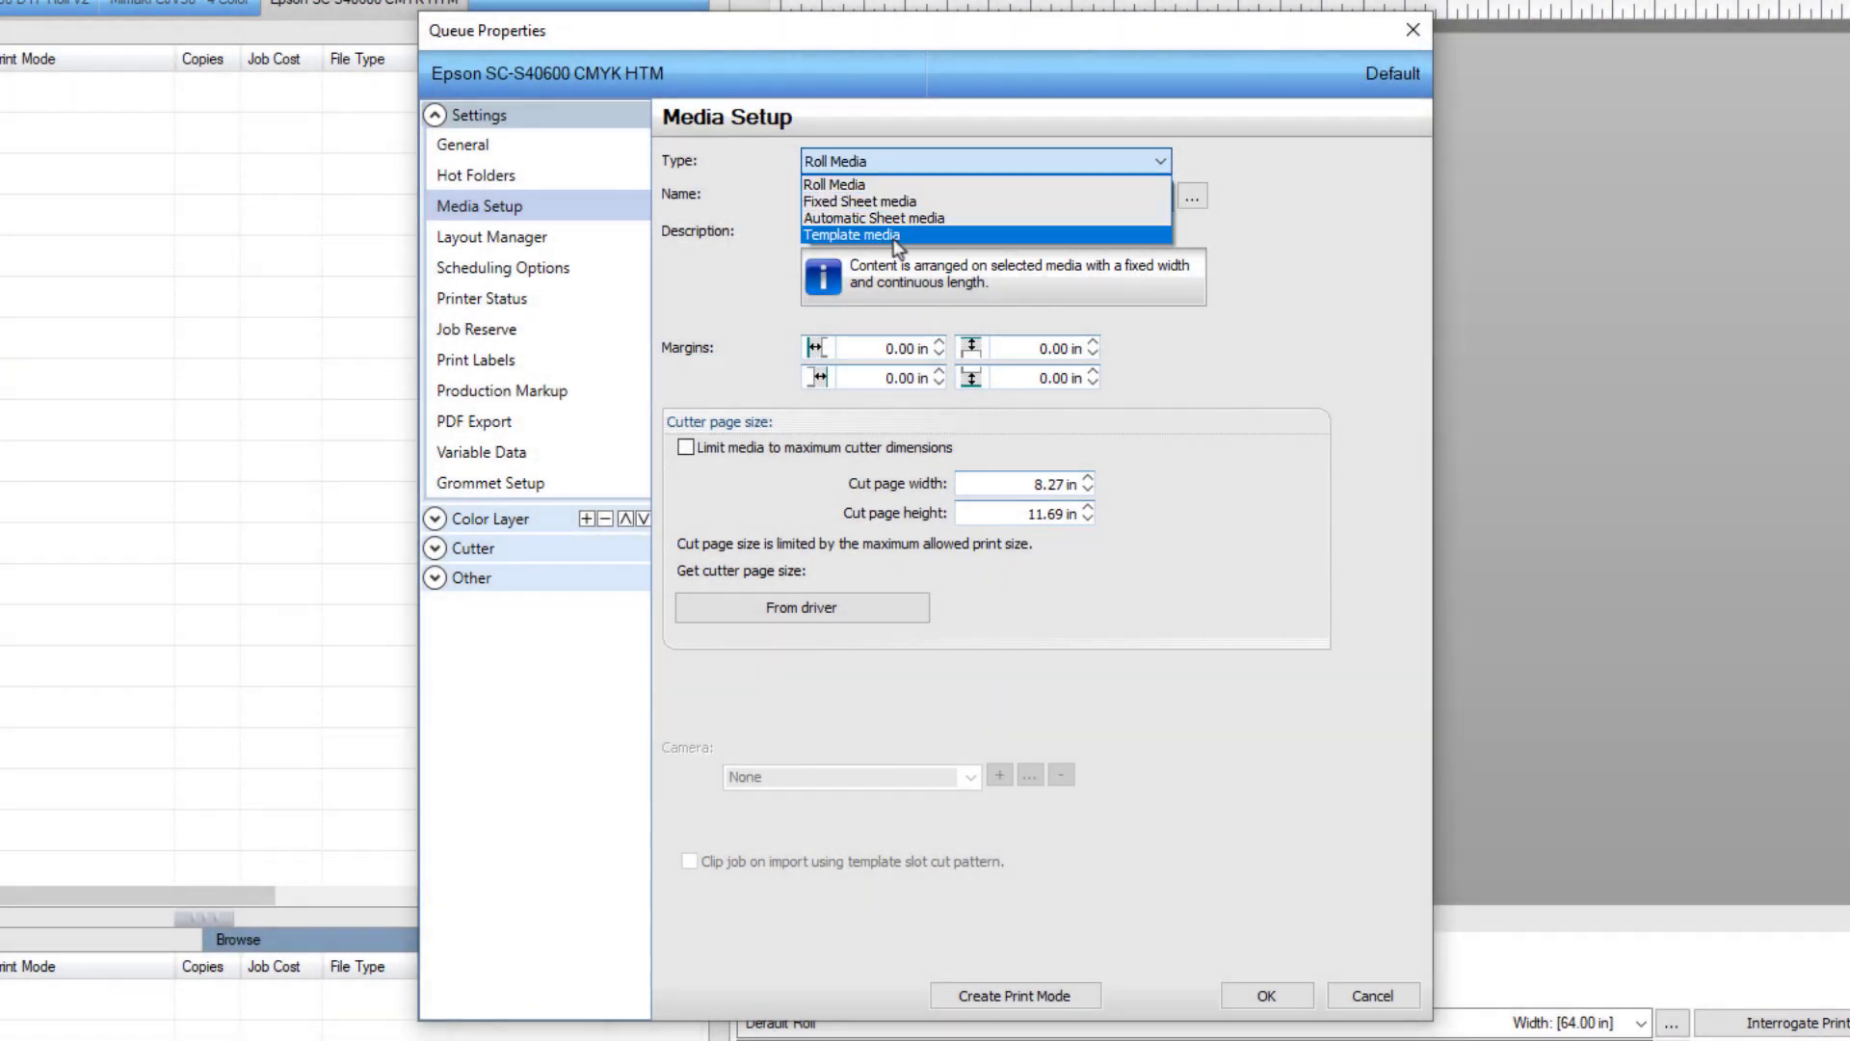
{"action": "left_click", "coordinate": [895, 235]}
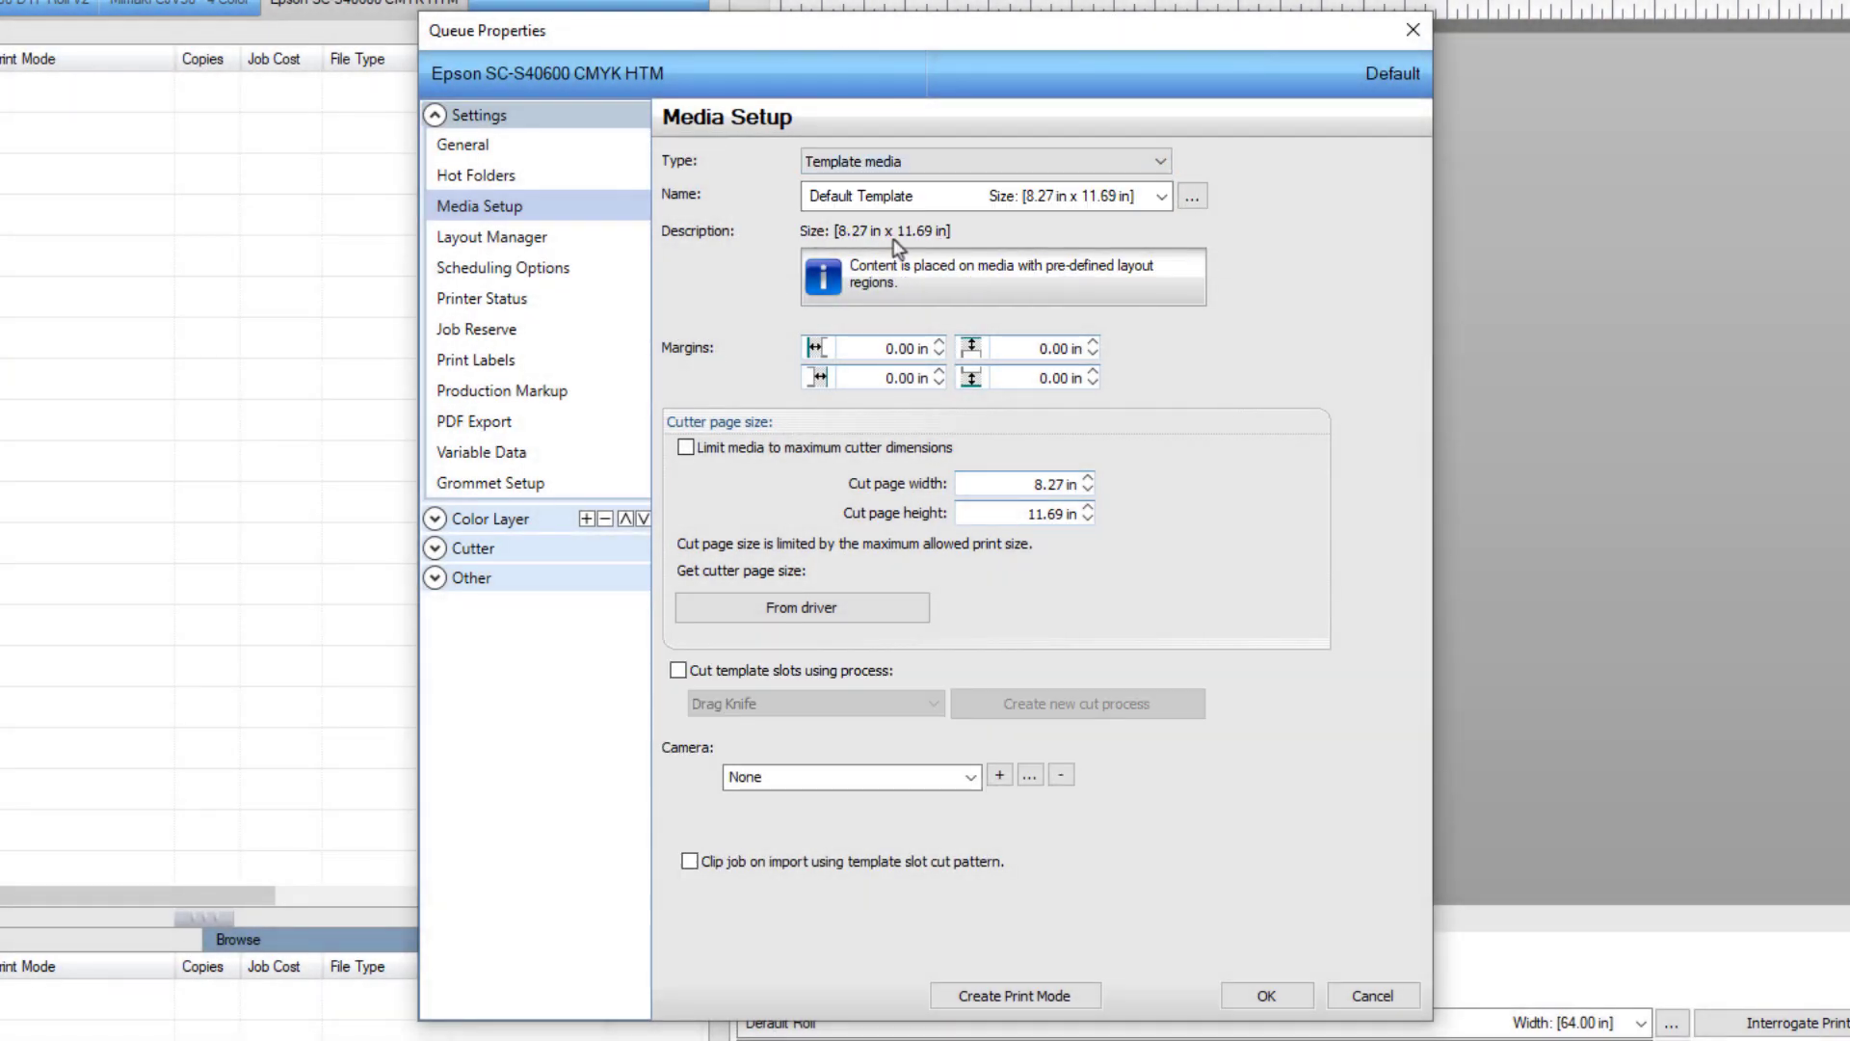
{"action": "left_click", "coordinate": [898, 197]}
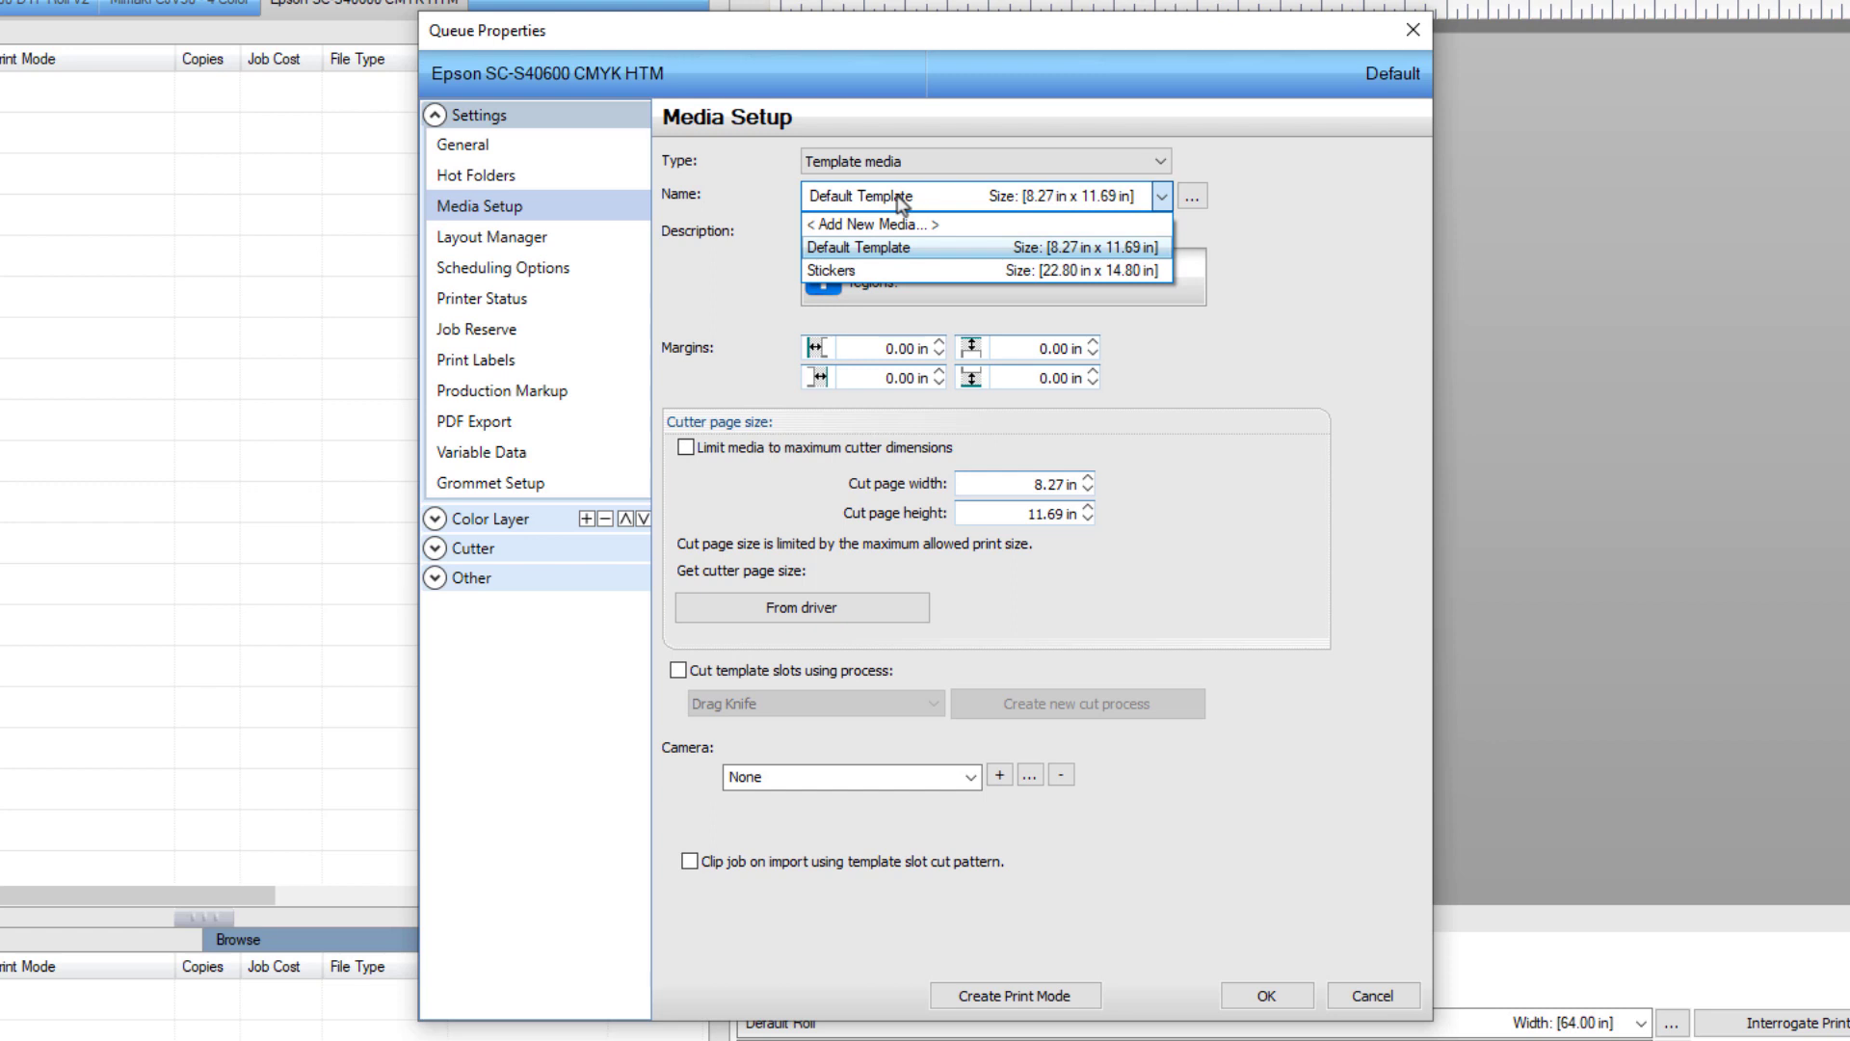
{"action": "left_click", "coordinate": [919, 272]}
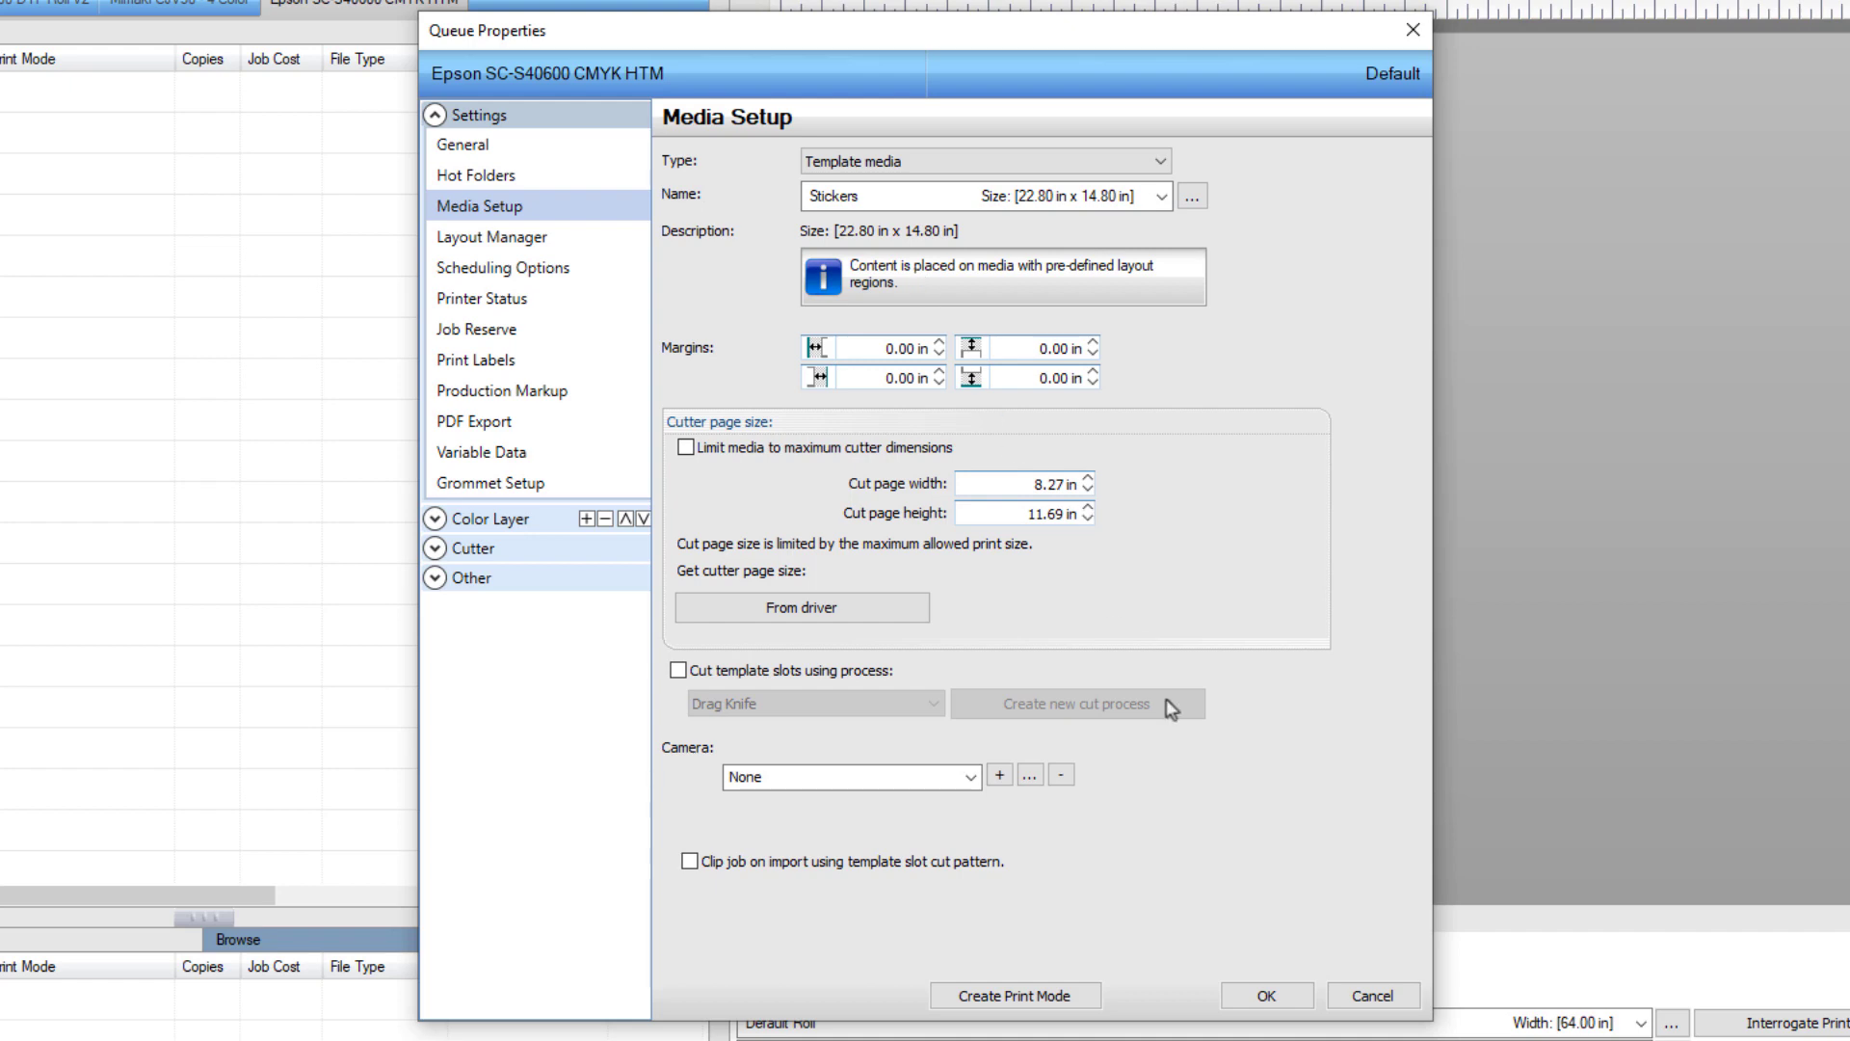
{"action": "left_click", "coordinate": [1275, 991]}
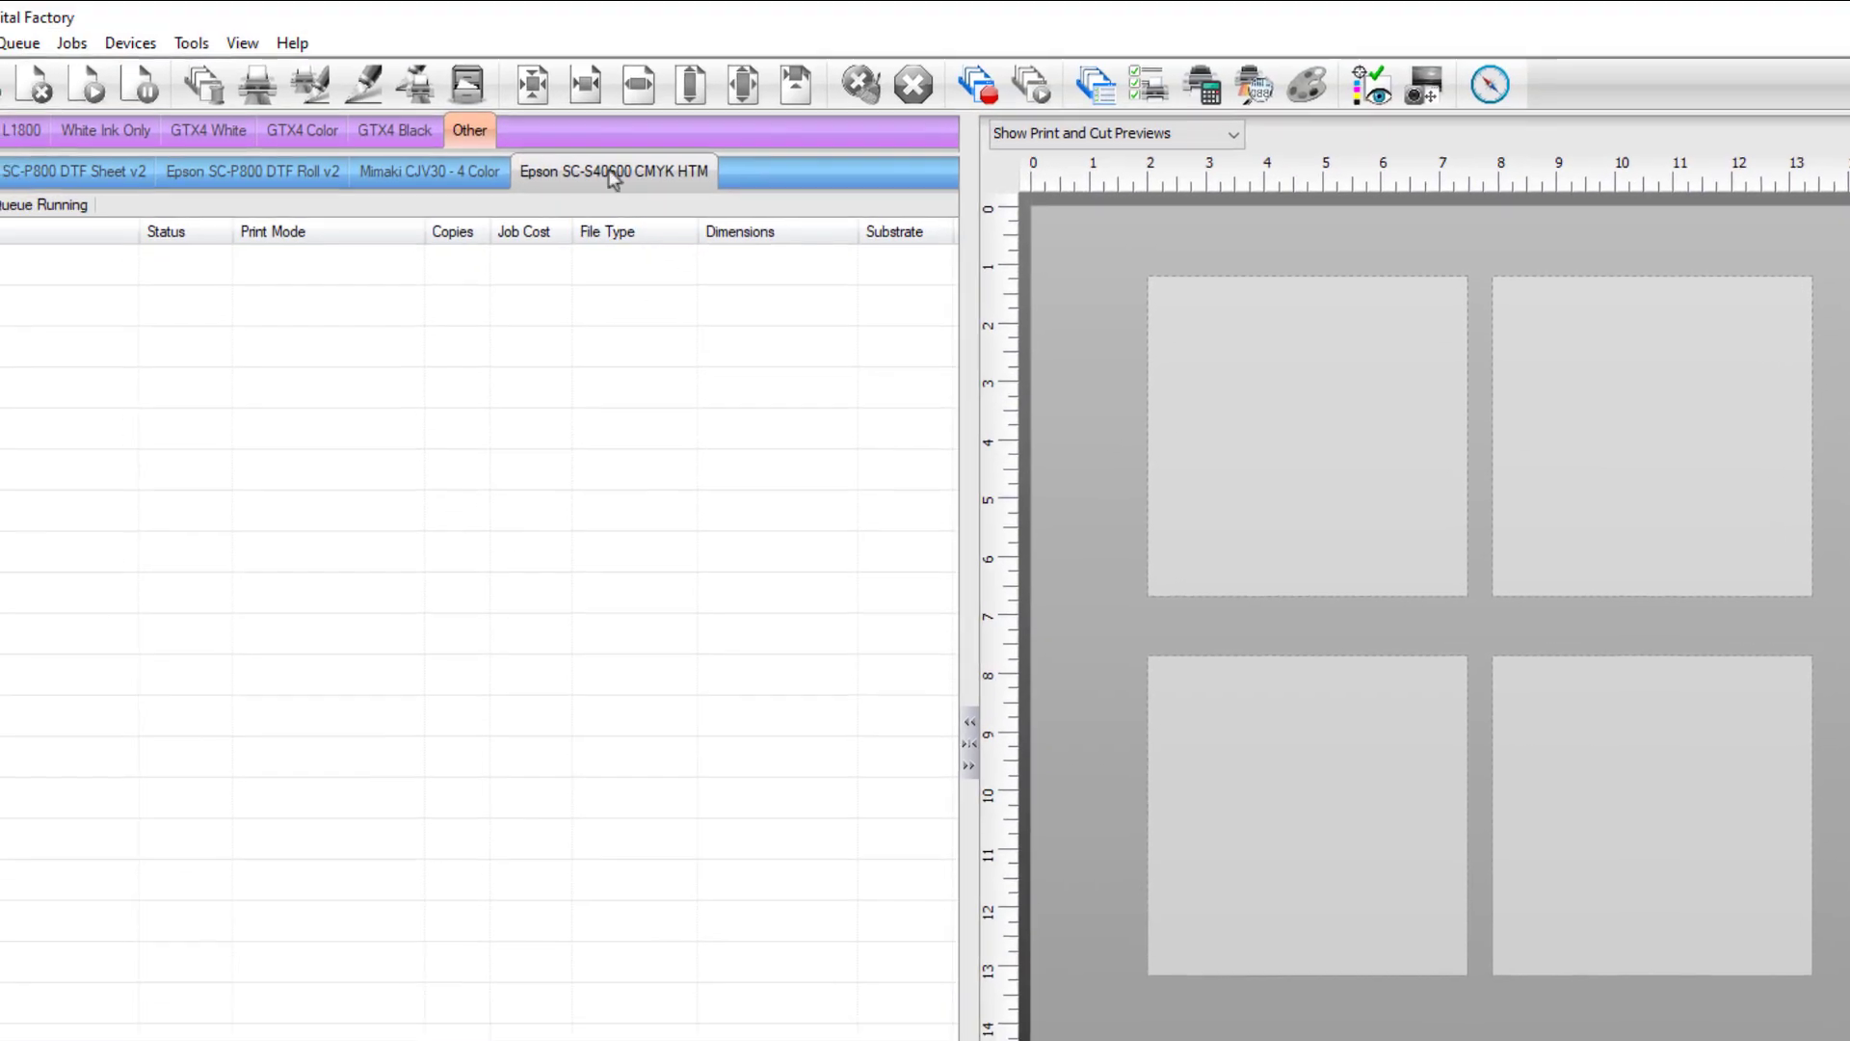
Switch the queue's production markup to the OPOS system, change its mode, and add a printed barcode.
{"action": "double_click", "coordinate": [609, 171]}
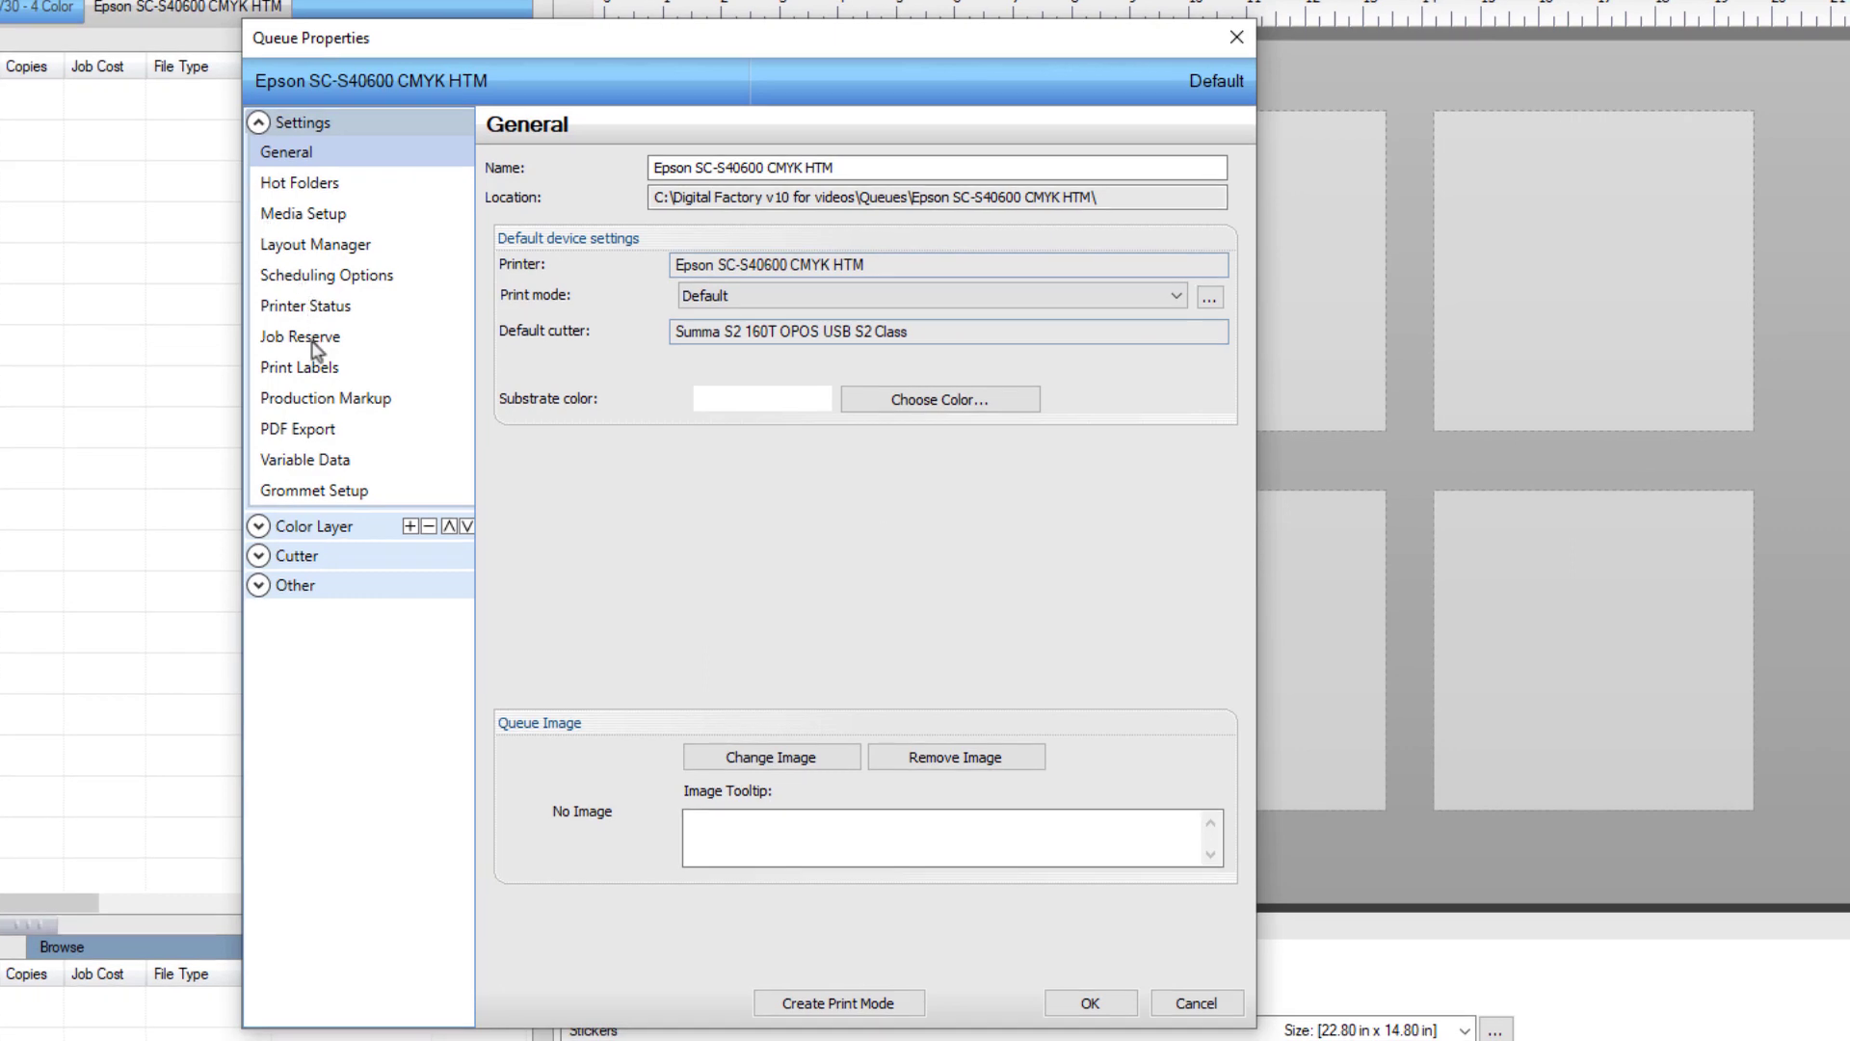
{"action": "left_click", "coordinate": [327, 403]}
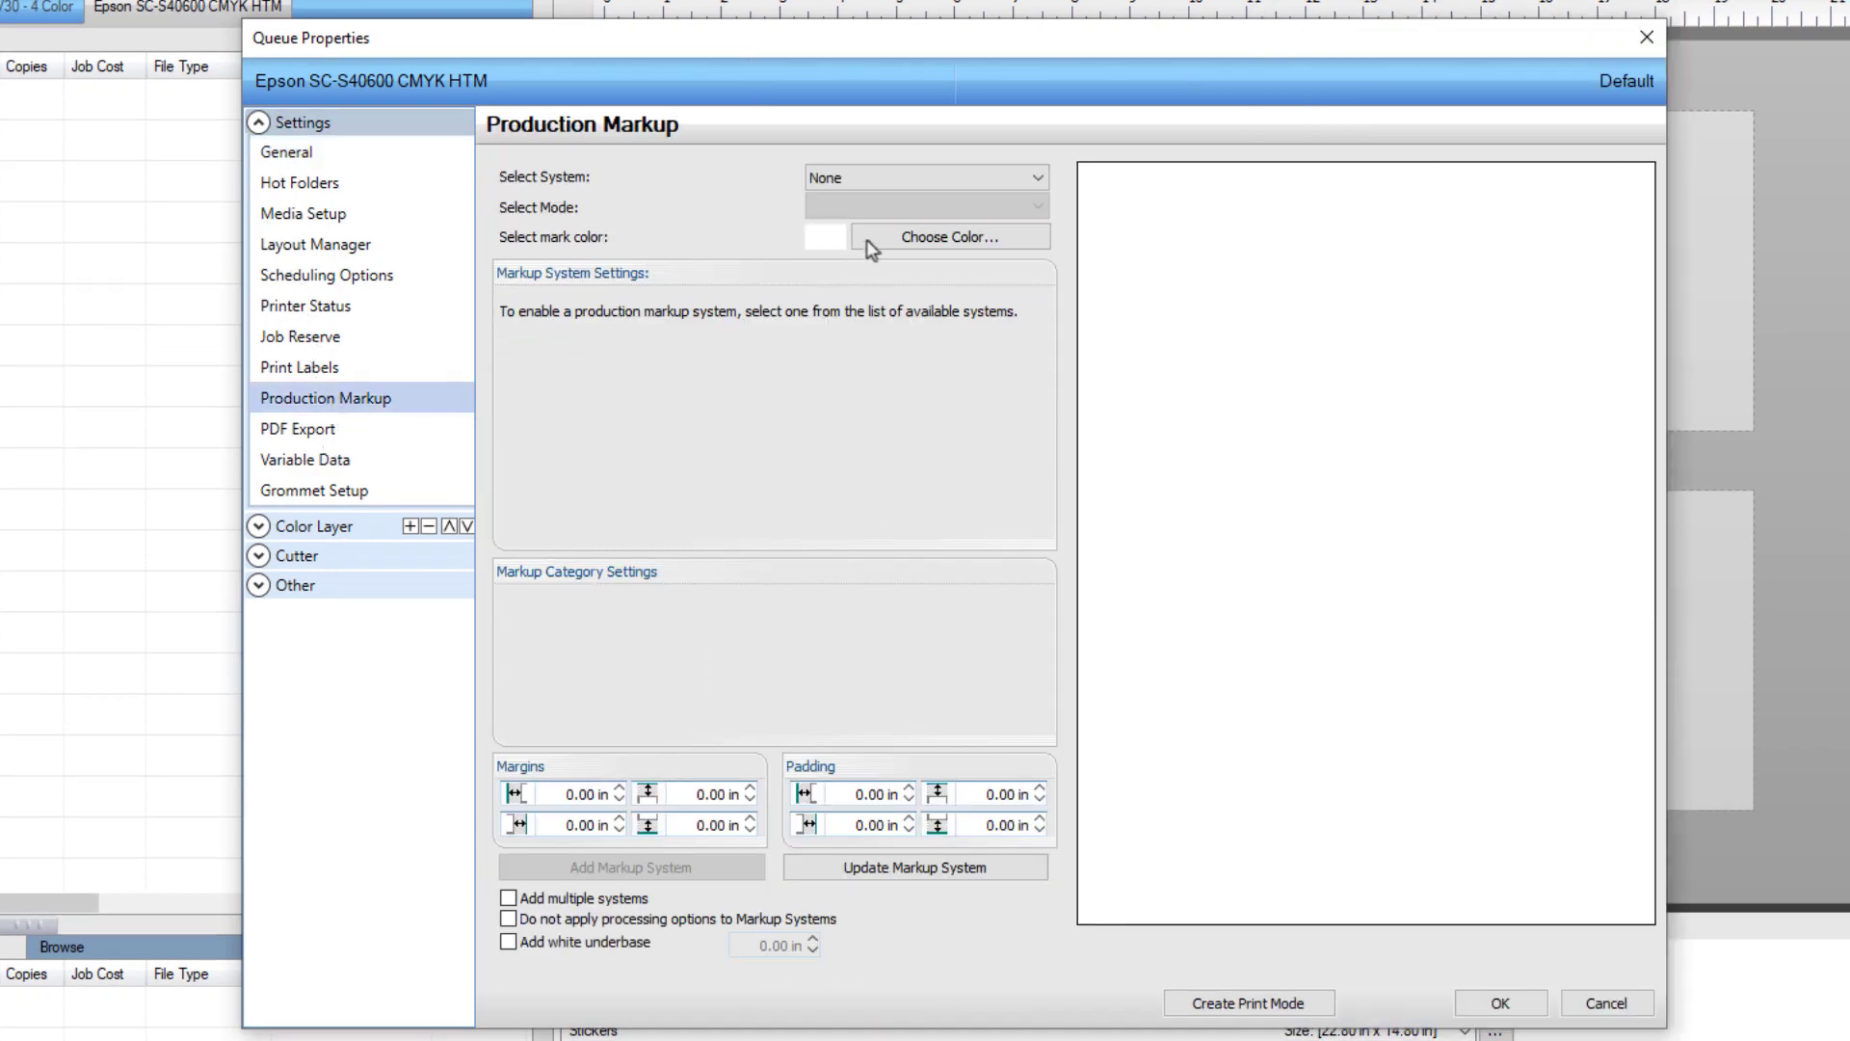
{"action": "left_click", "coordinate": [879, 178]}
{"action": "left_click", "coordinate": [879, 268]}
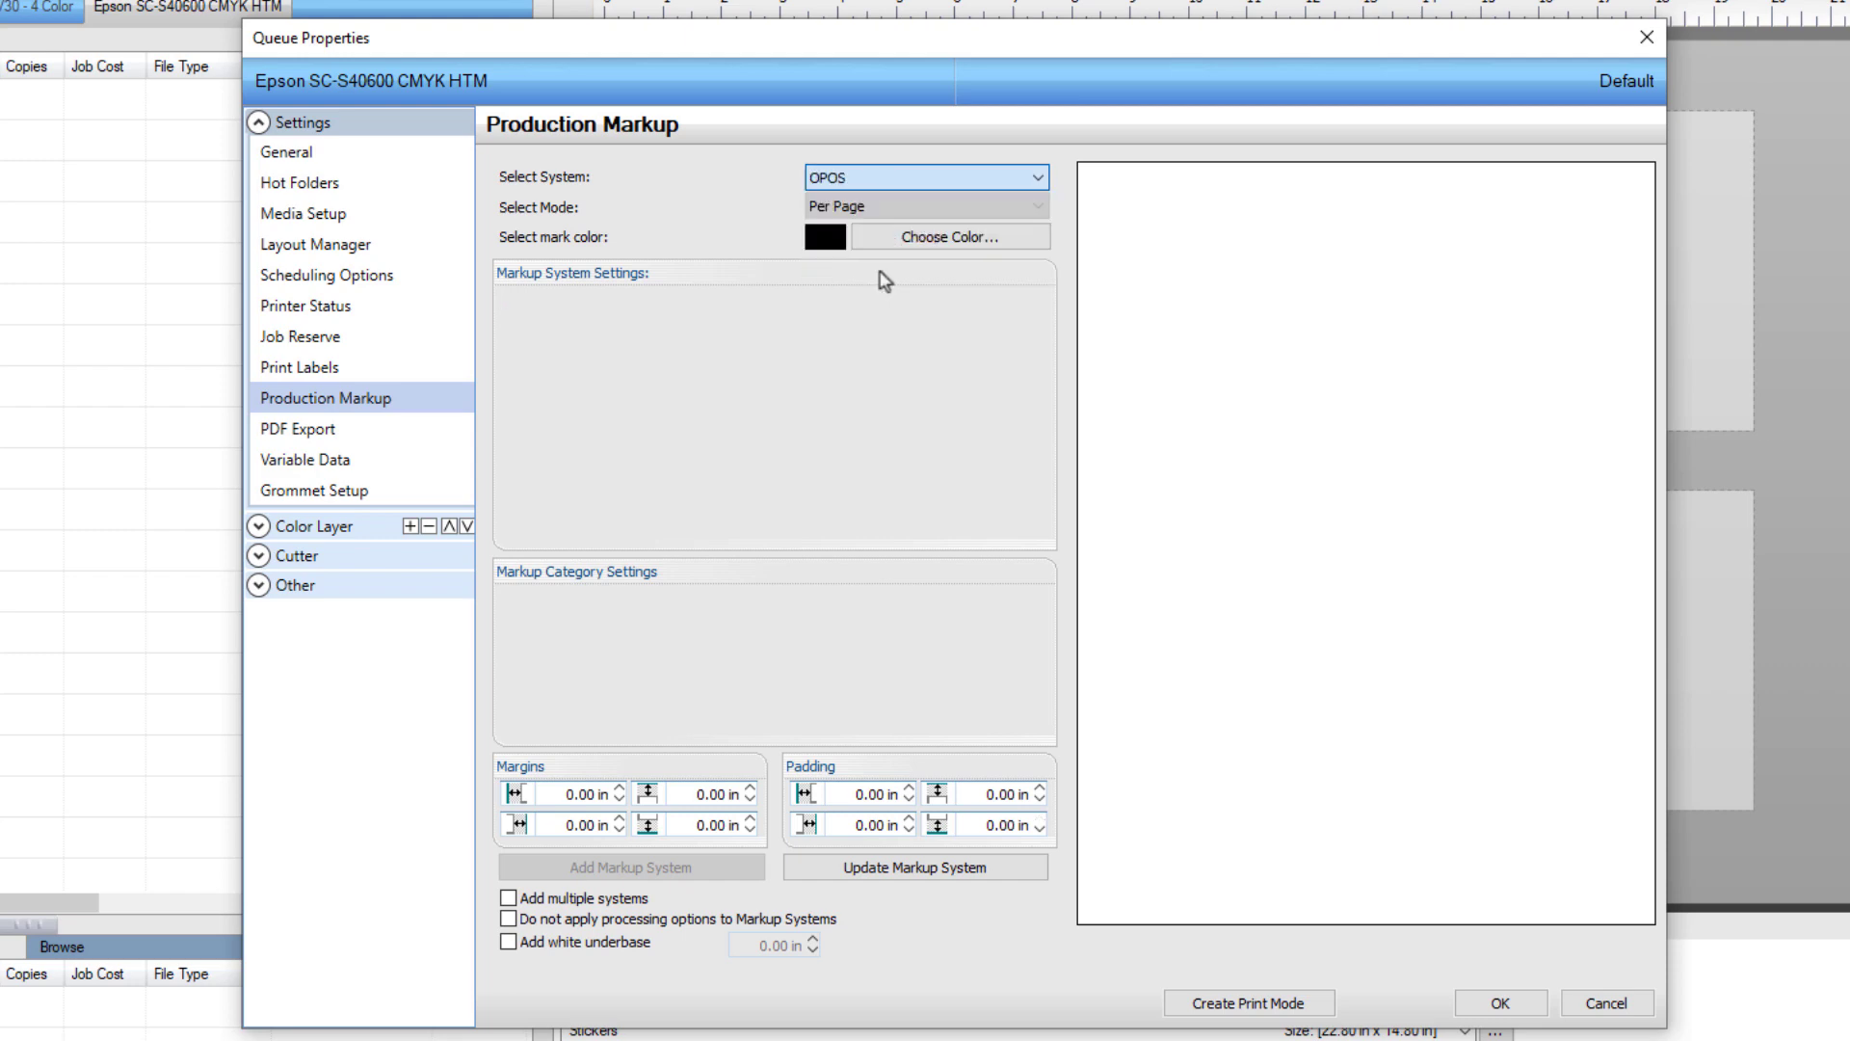
{"action": "left_click", "coordinate": [879, 206]}
{"action": "left_click", "coordinate": [881, 235]}
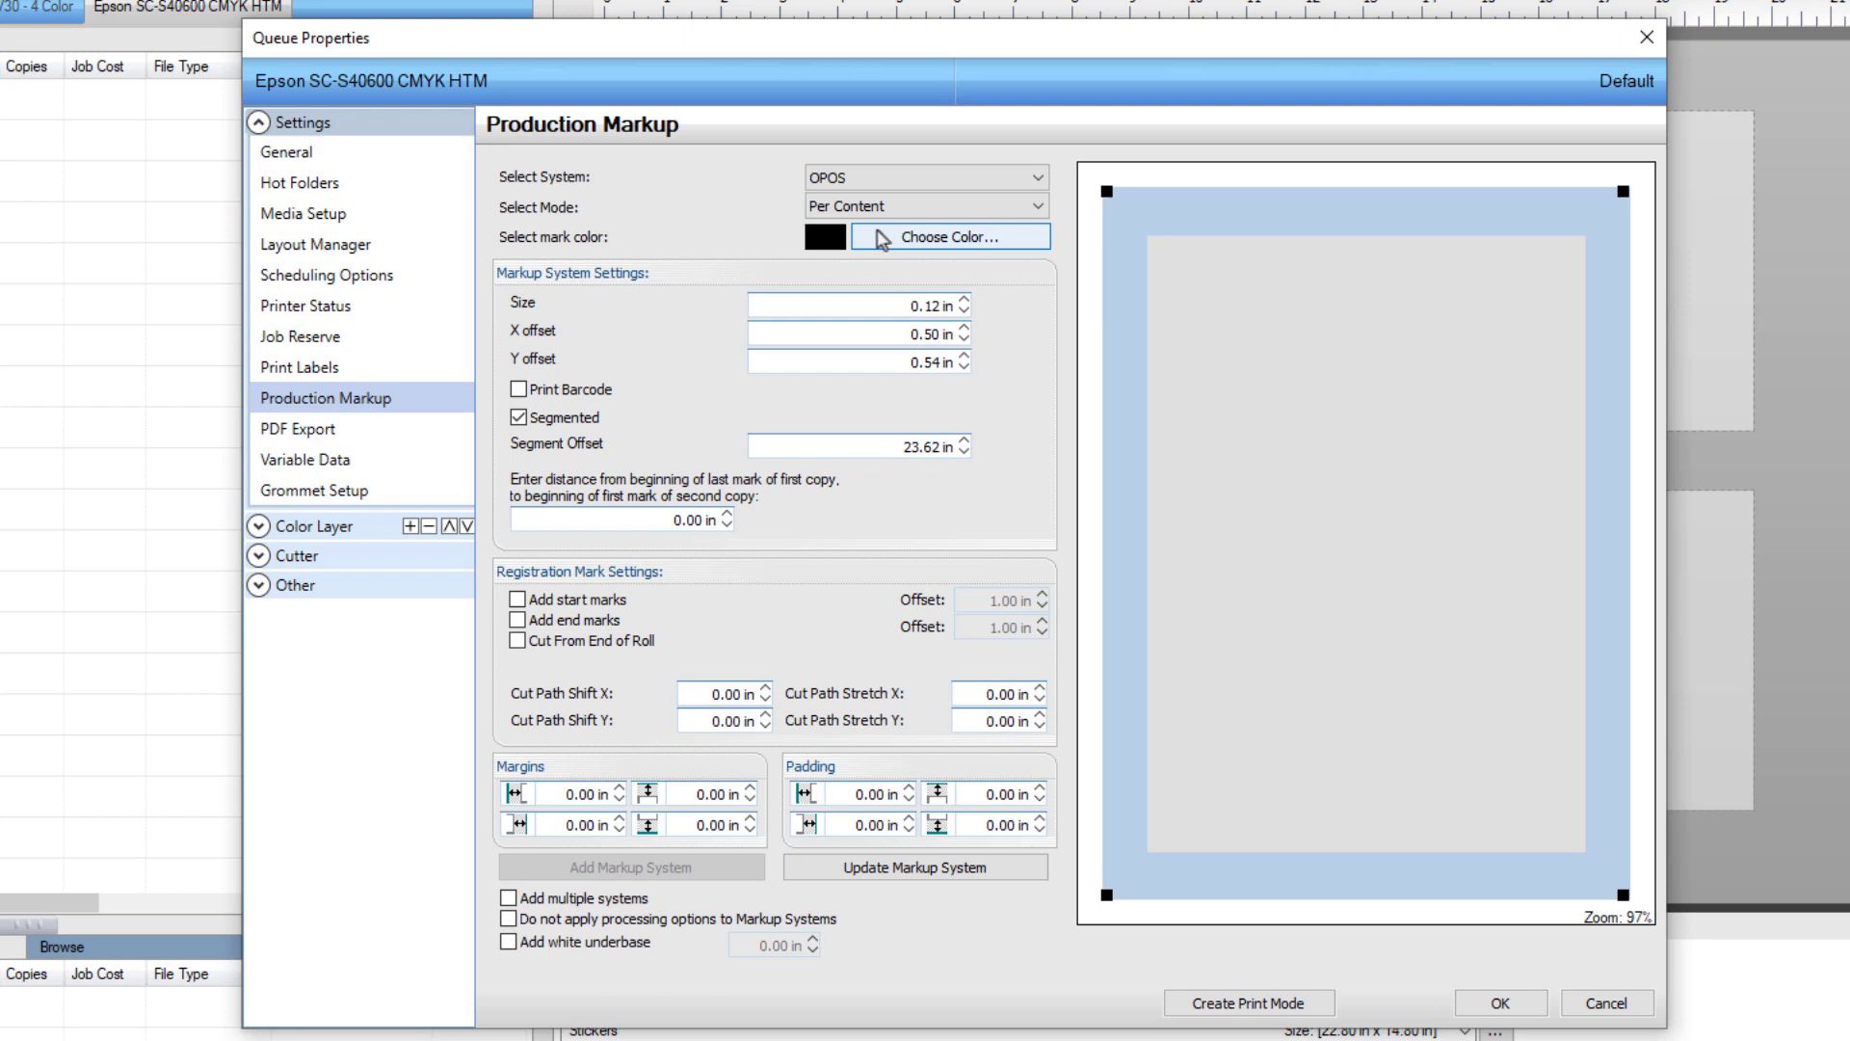
{"action": "left_click", "coordinate": [575, 390]}
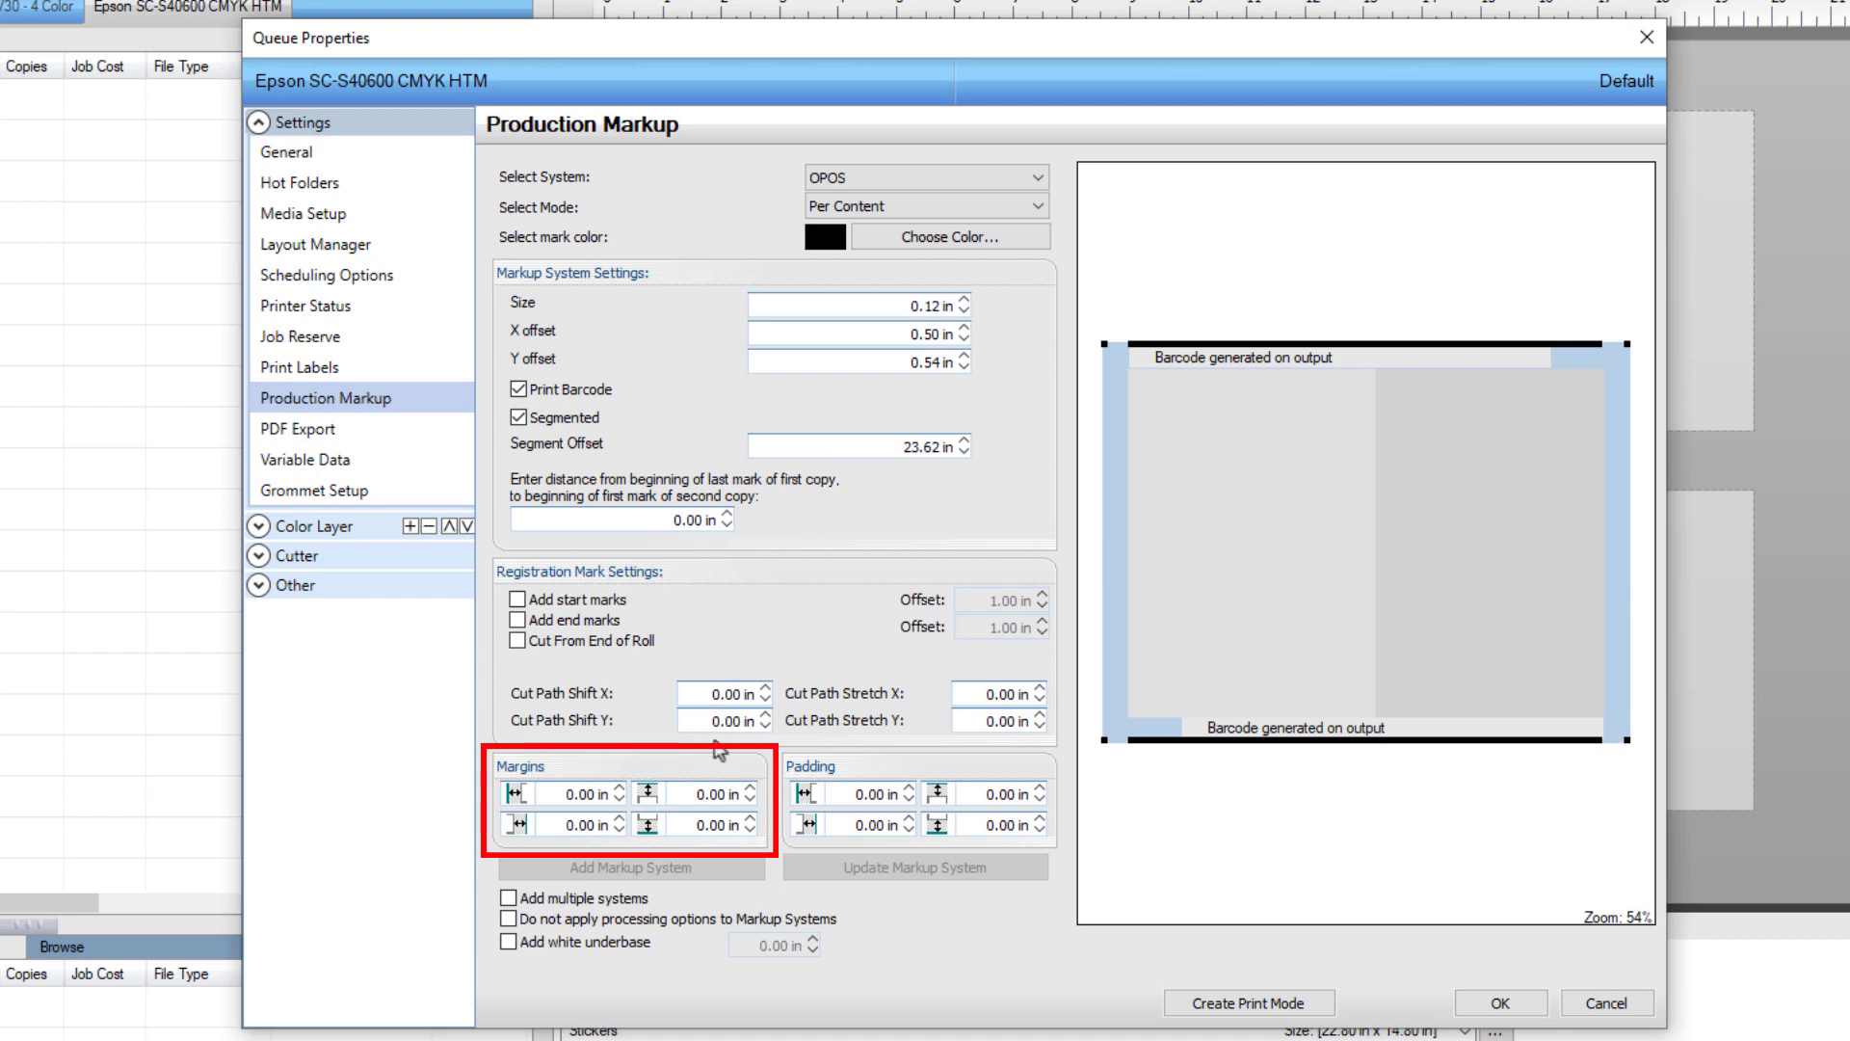
Enter markup margin values of 0.04 and 1.2.
{"action": "left_click", "coordinate": [701, 793]}
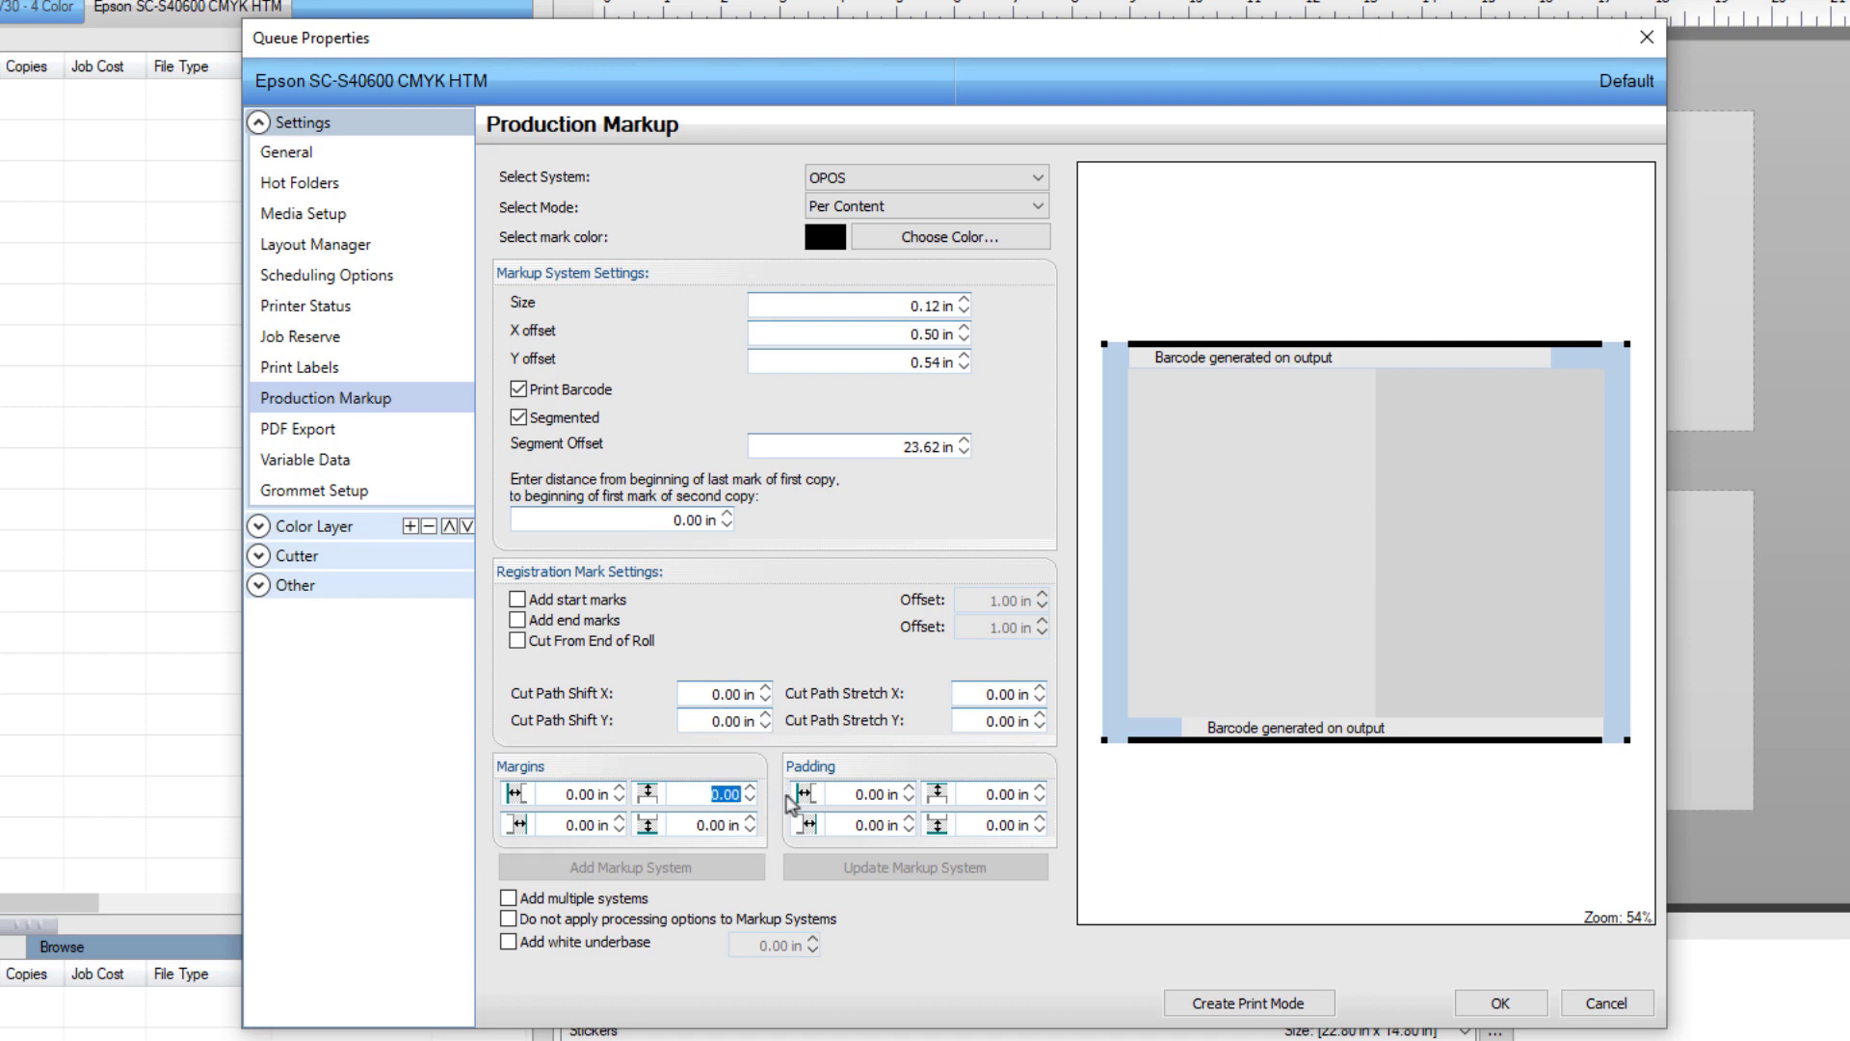
{"action": "type", "text": ".04"}
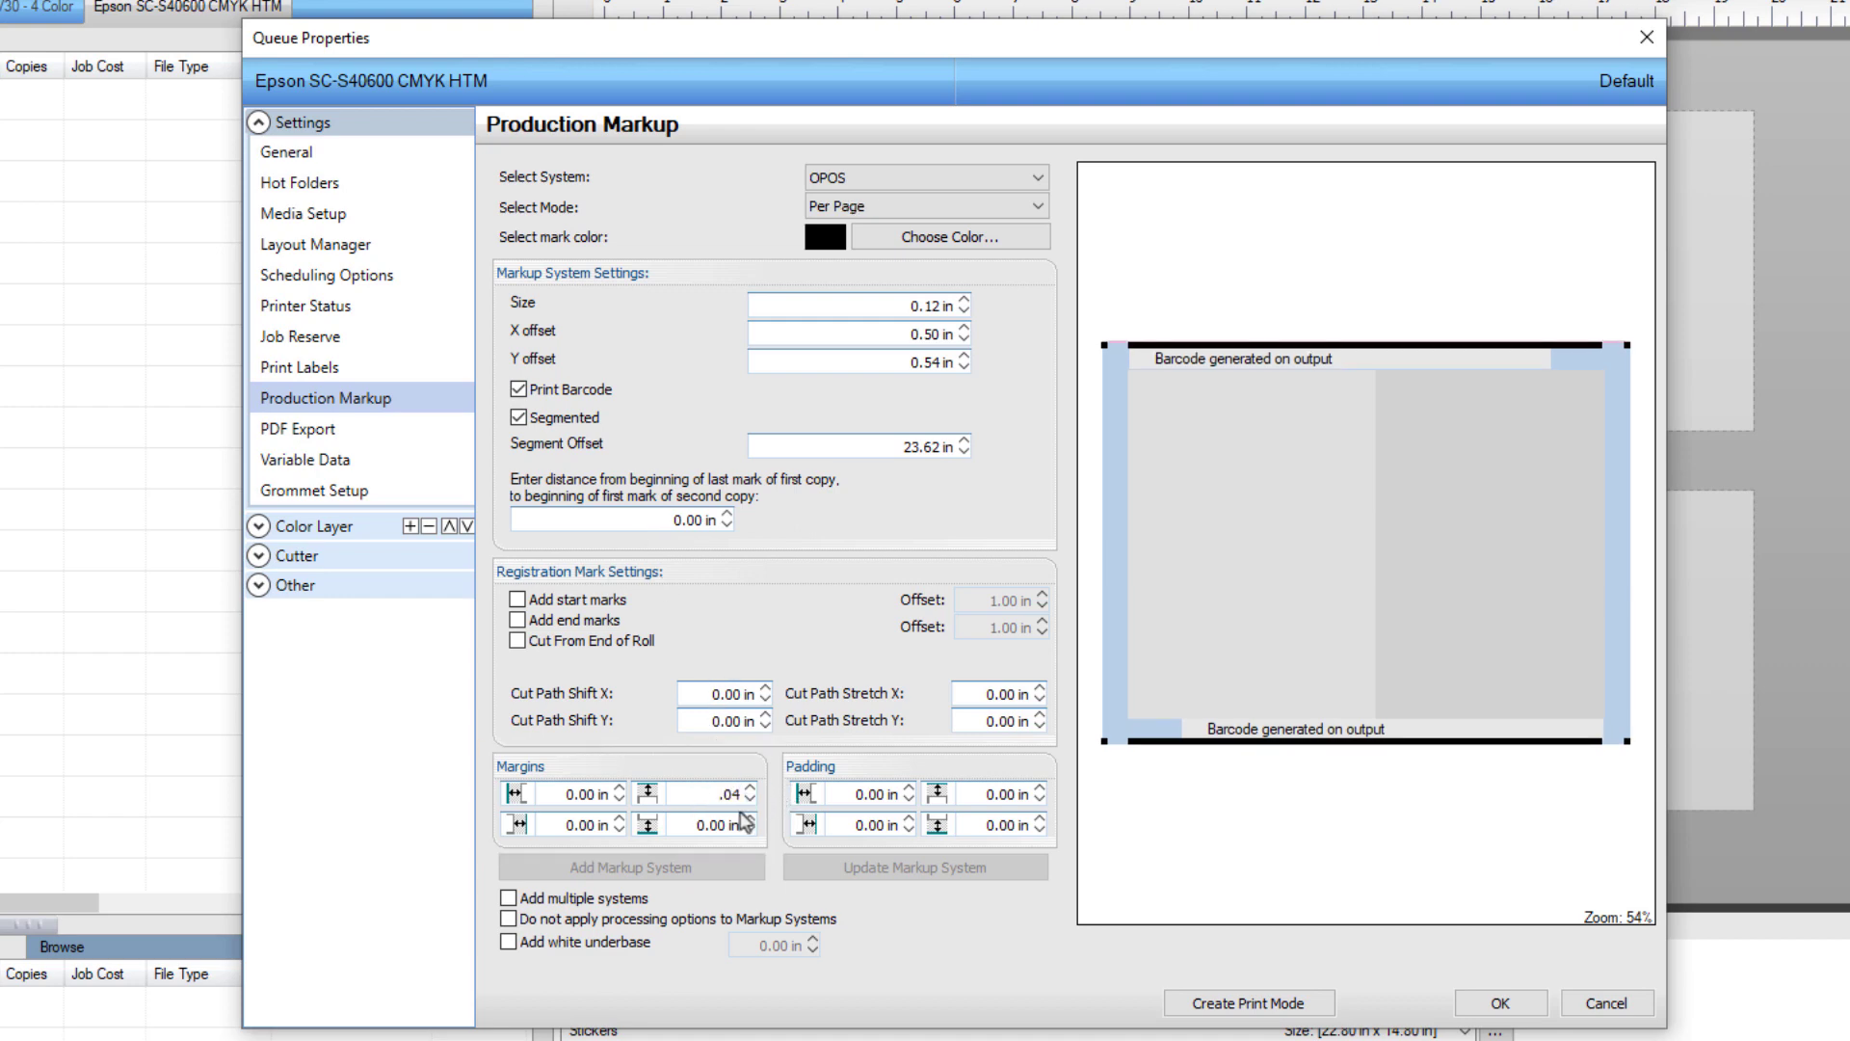
{"action": "left_click", "coordinate": [696, 820]}
{"action": "type", "text": "1.2"}
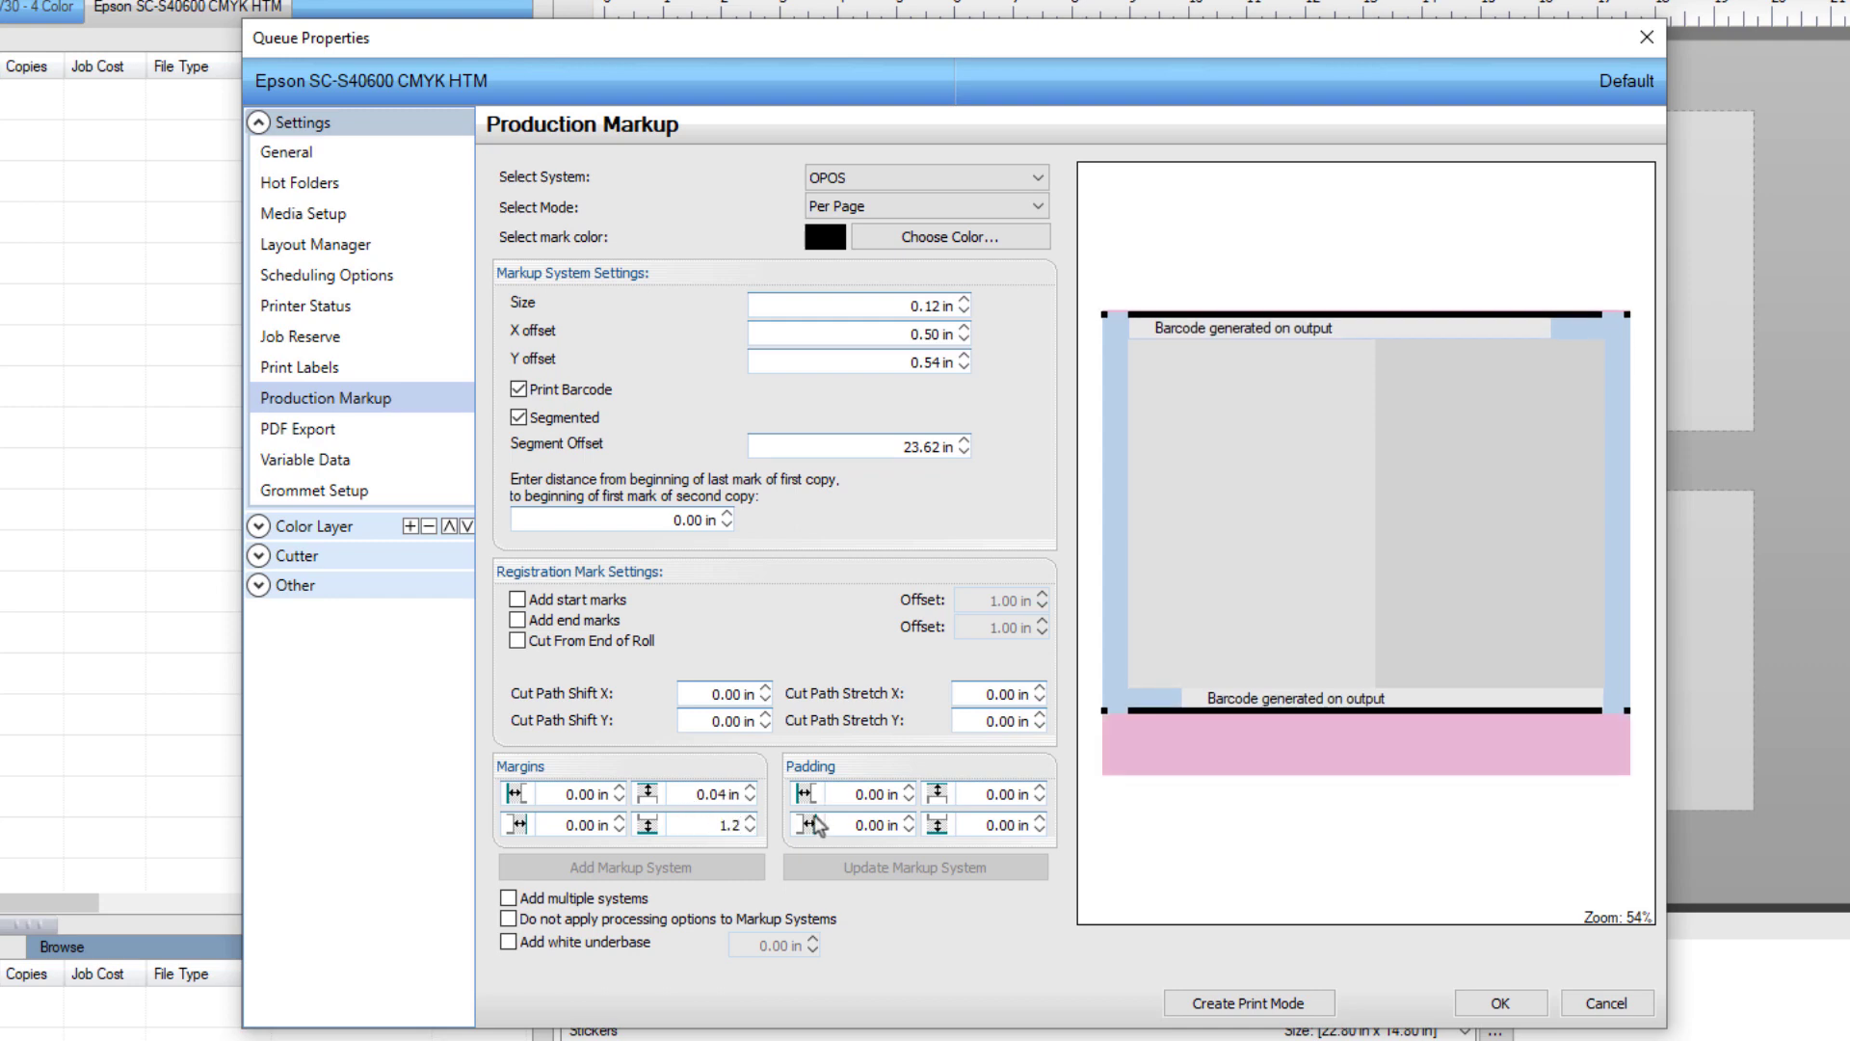
Set all four padding fields to 0.2 in.
{"action": "left_click", "coordinate": [853, 794]}
{"action": "type", "text": ".2"}
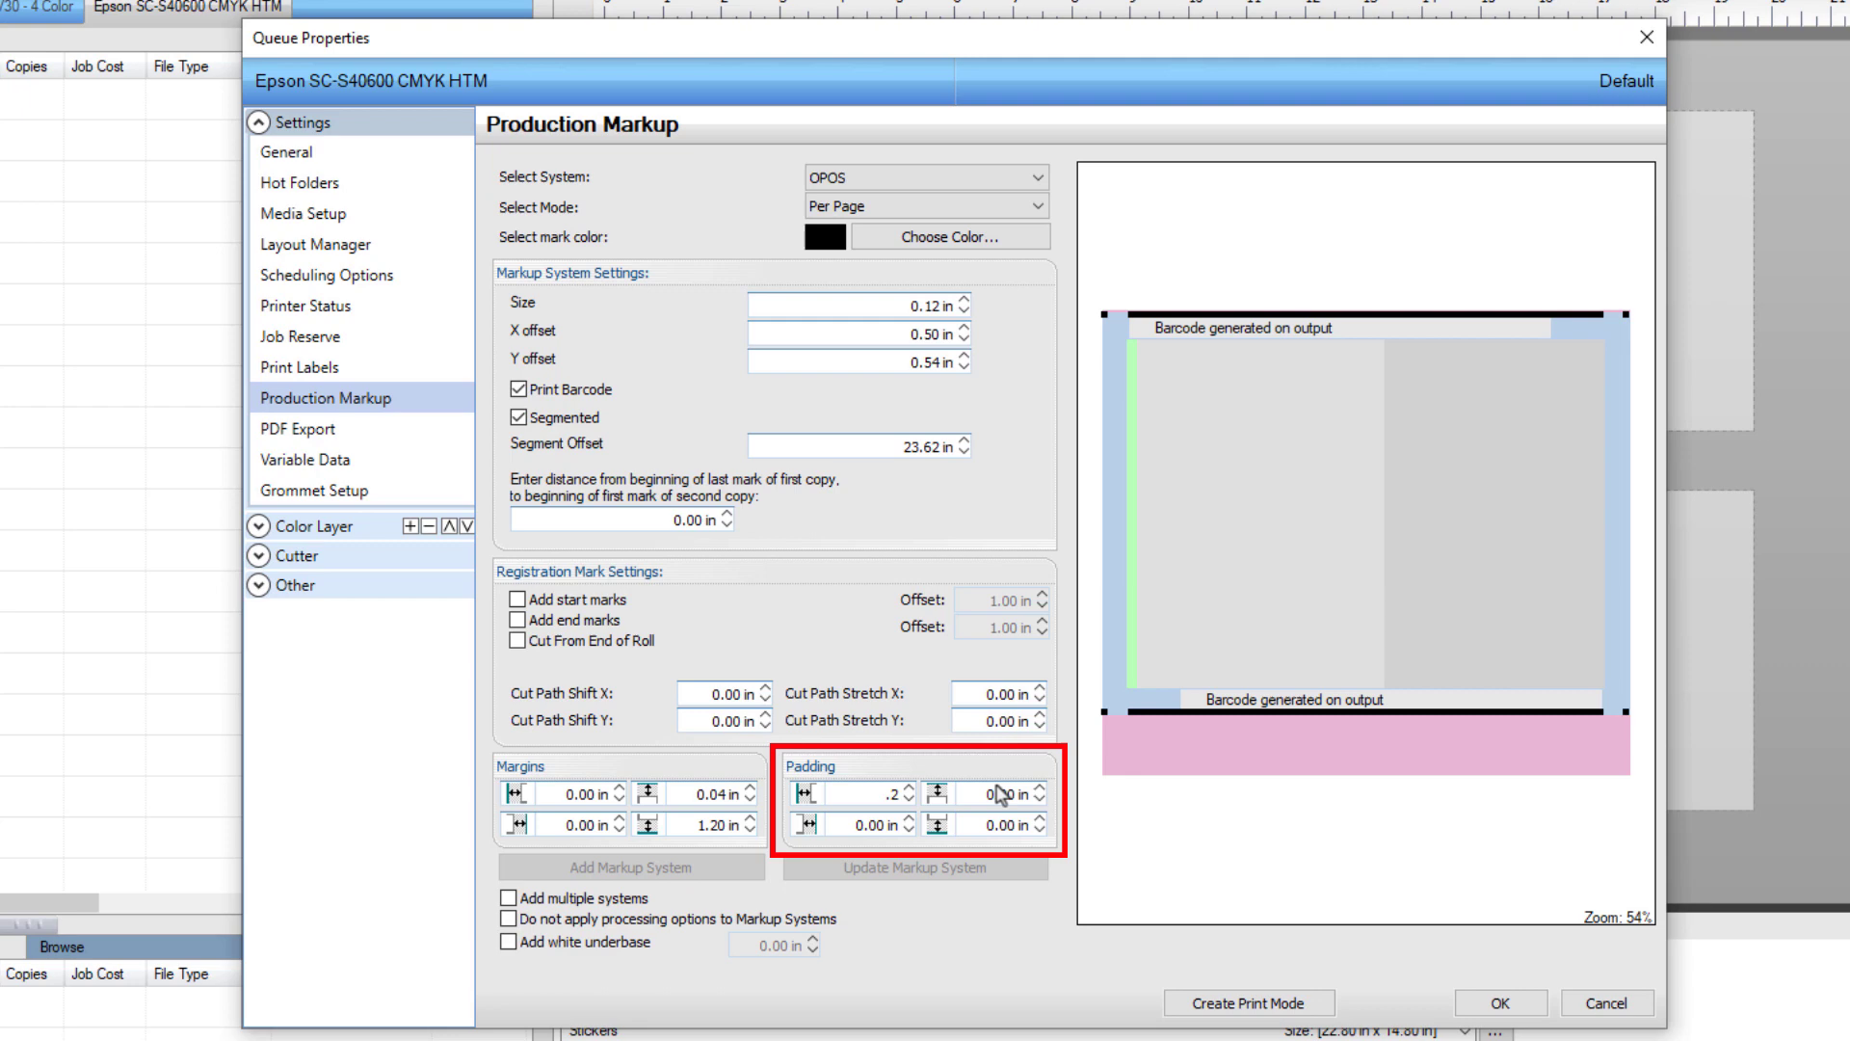
{"action": "left_click", "coordinate": [999, 794]}
{"action": "type", "text": ".2"}
{"action": "left_click", "coordinate": [879, 826]}
{"action": "type", "text": ".2"}
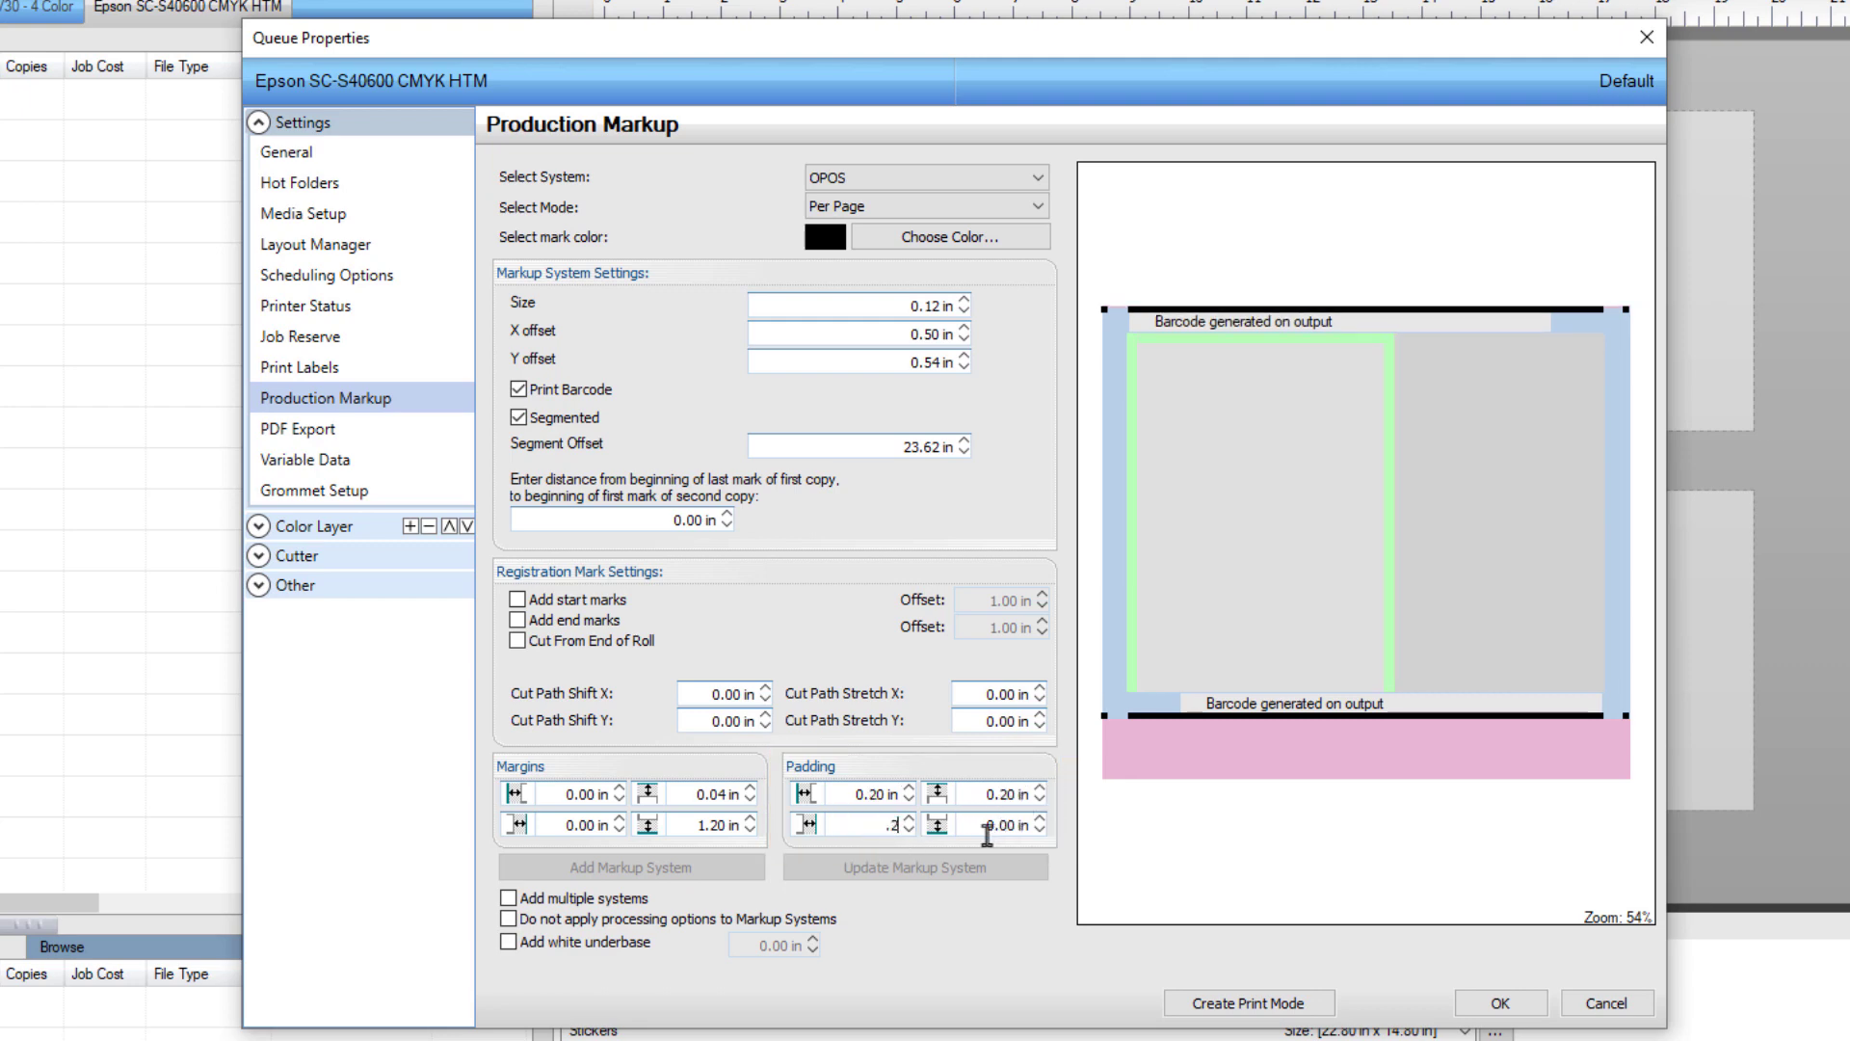
{"action": "left_click", "coordinate": [987, 829]}
{"action": "type", "text": ".2"}
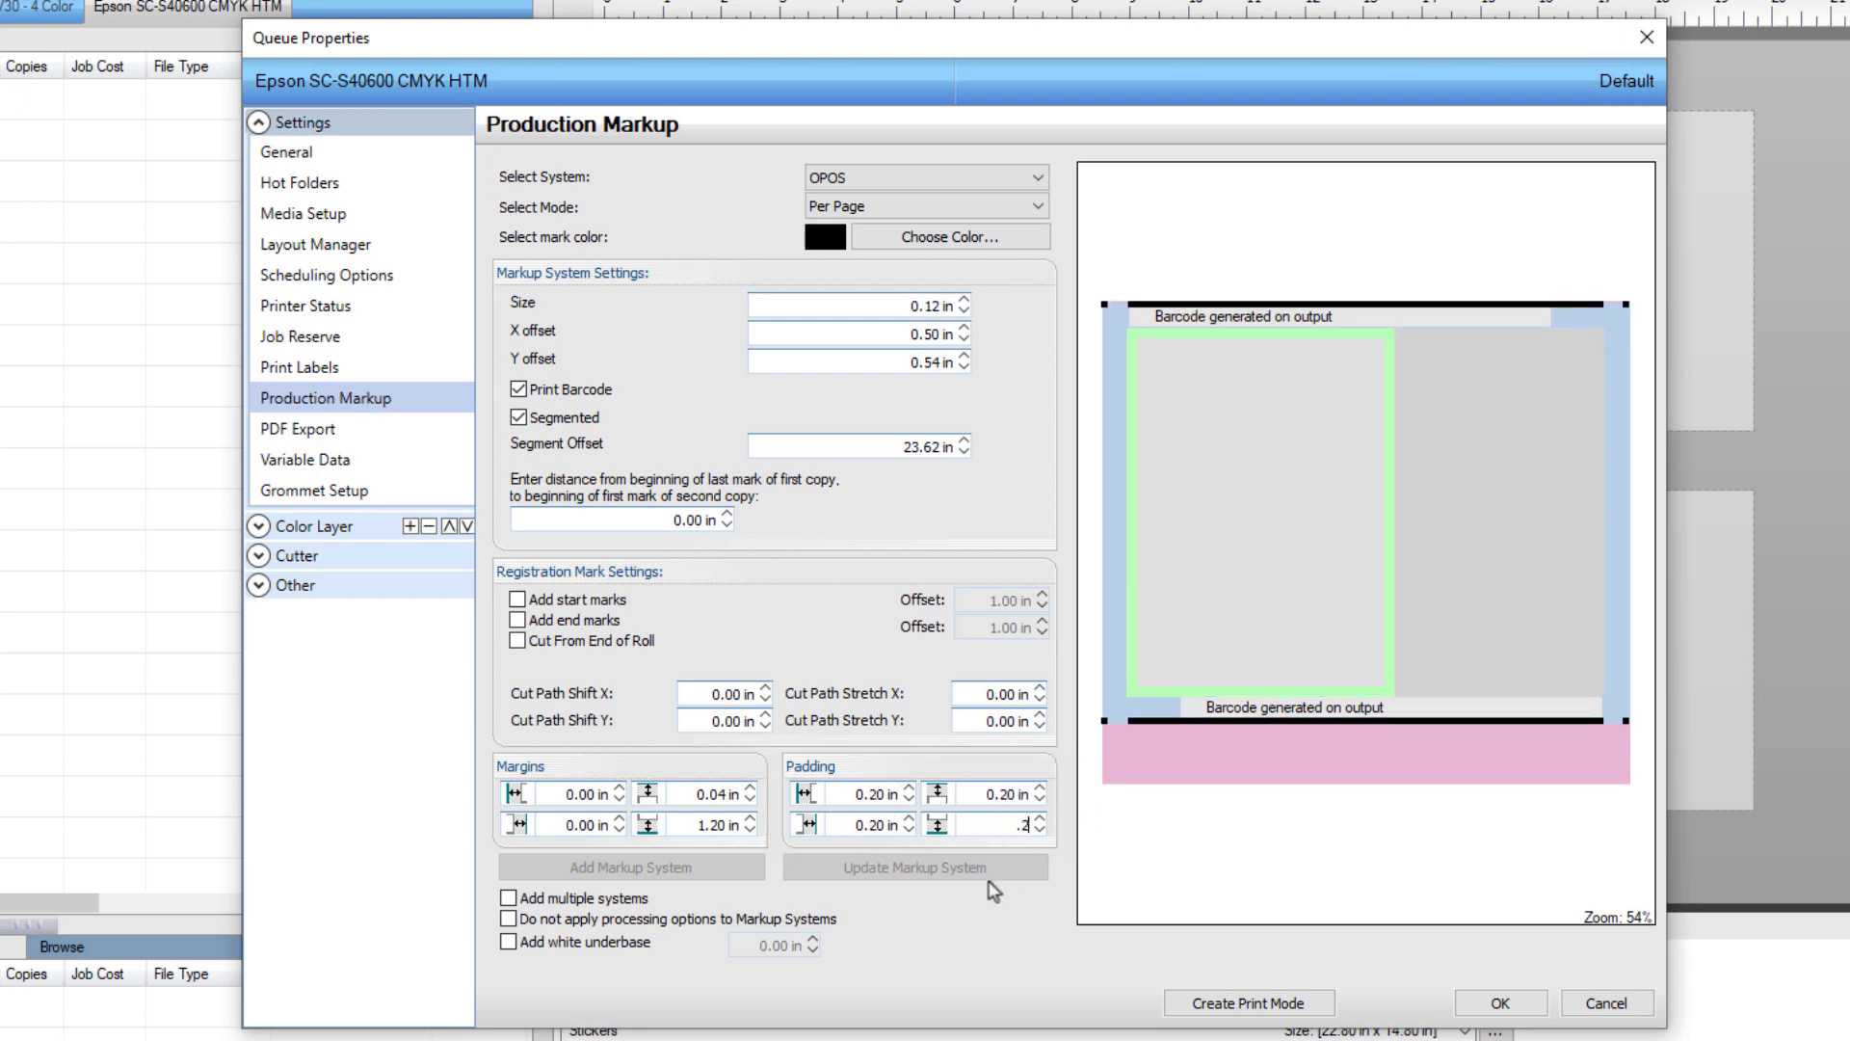
{"action": "left_click", "coordinate": [1011, 794]}
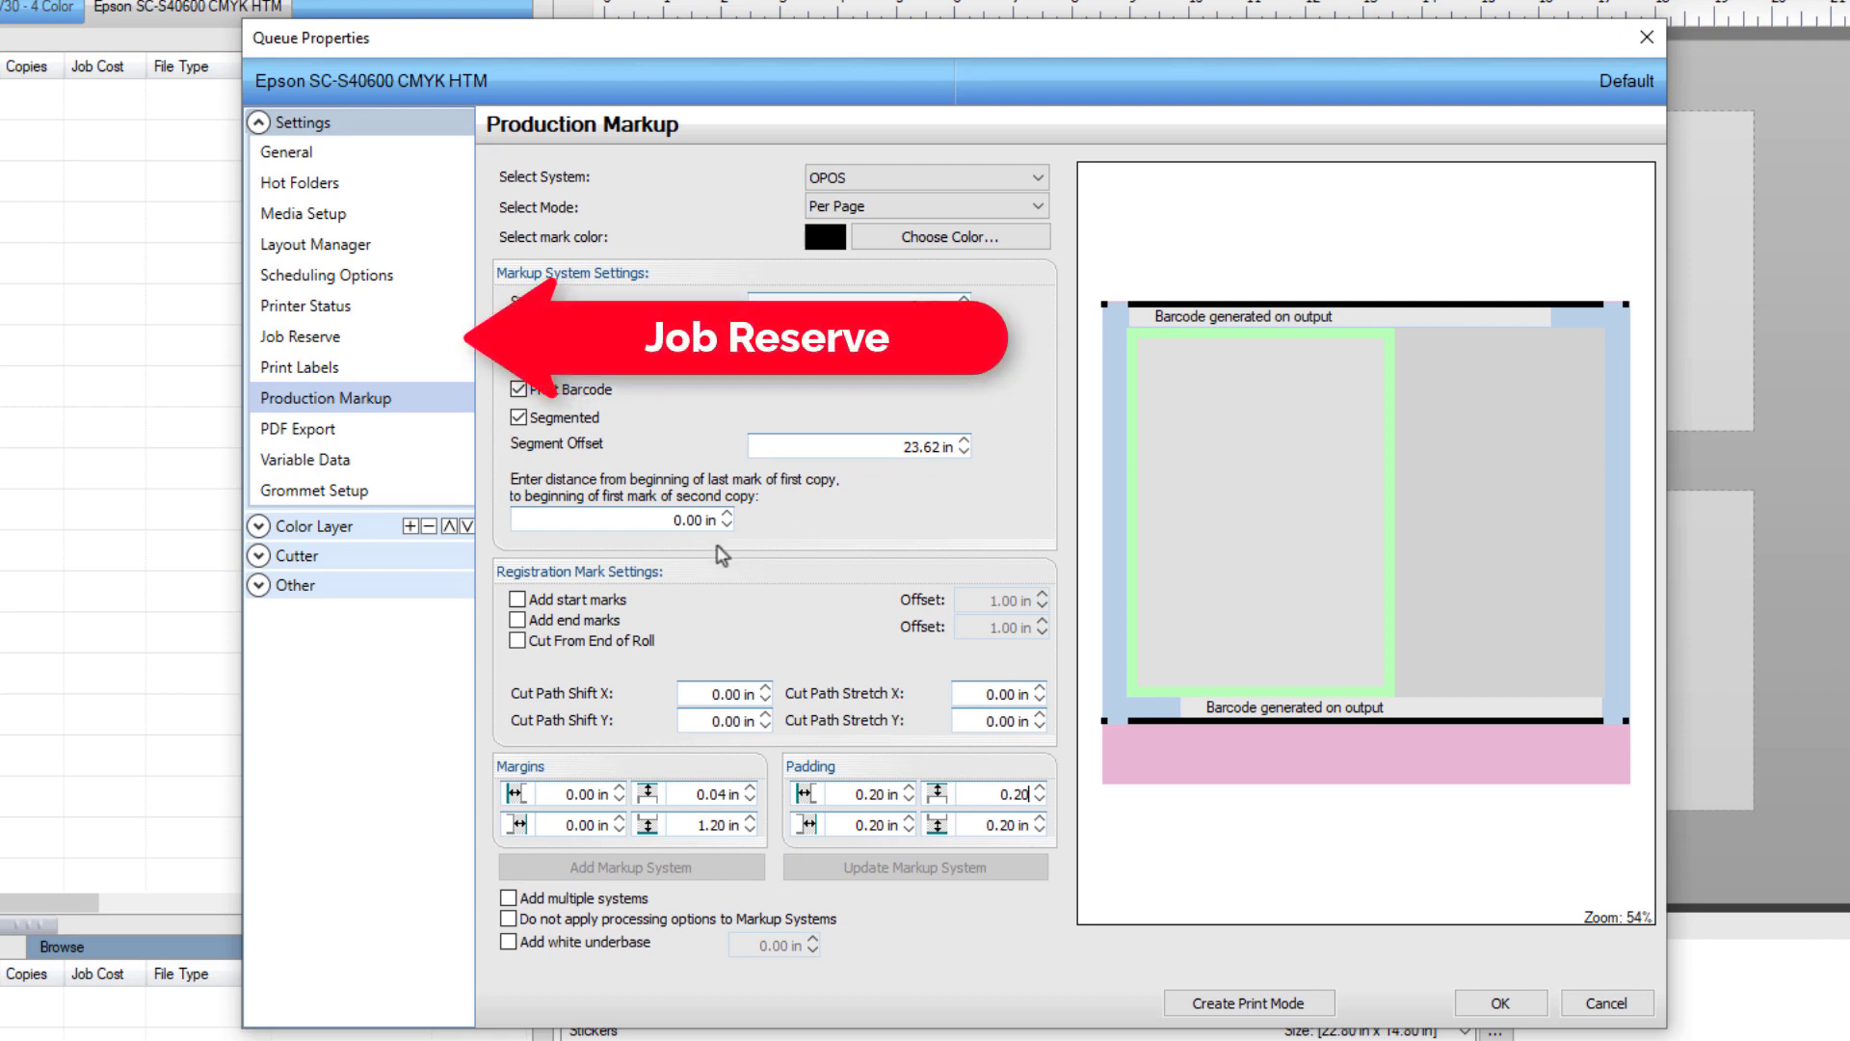
Show the Job Reserve settings, with spool files saved and 7-day auto clean.
{"action": "left_click", "coordinate": [340, 337]}
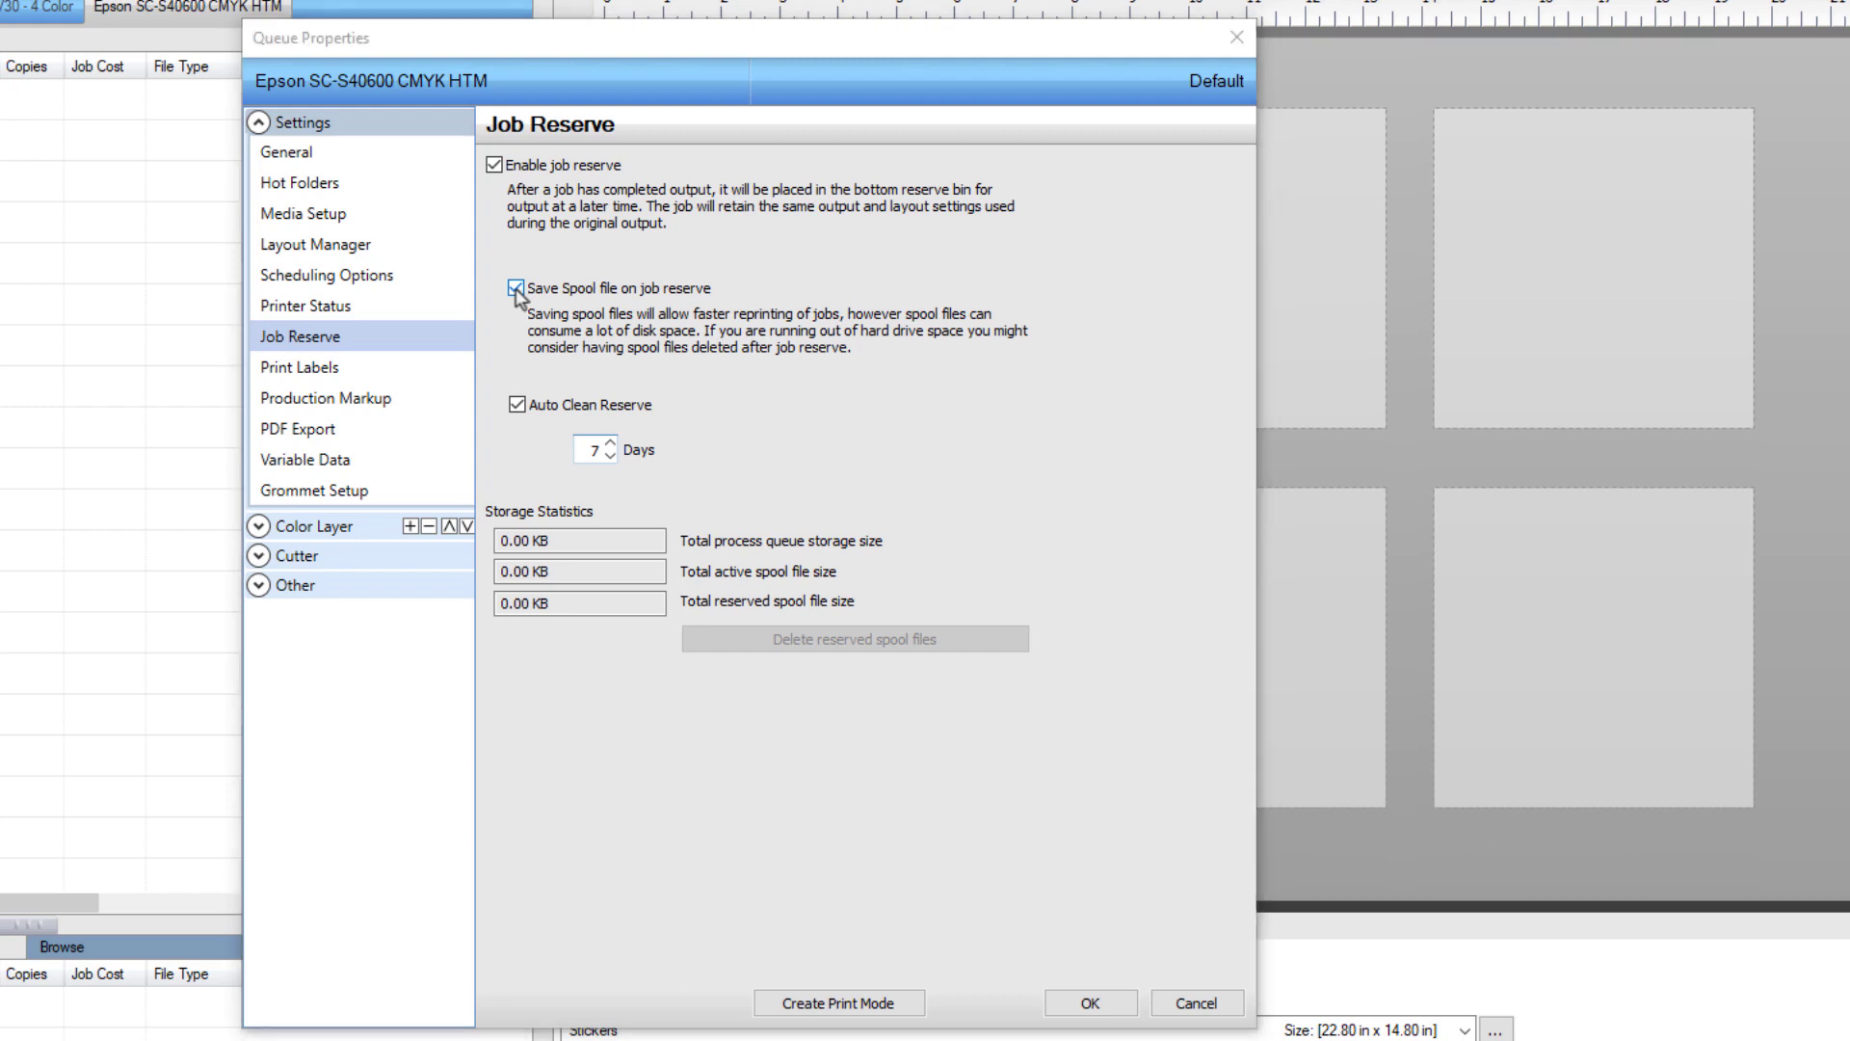
Review the Contour Cut settings using the CutContour layer, then apply the queue properties.
{"action": "left_click", "coordinate": [259, 557]}
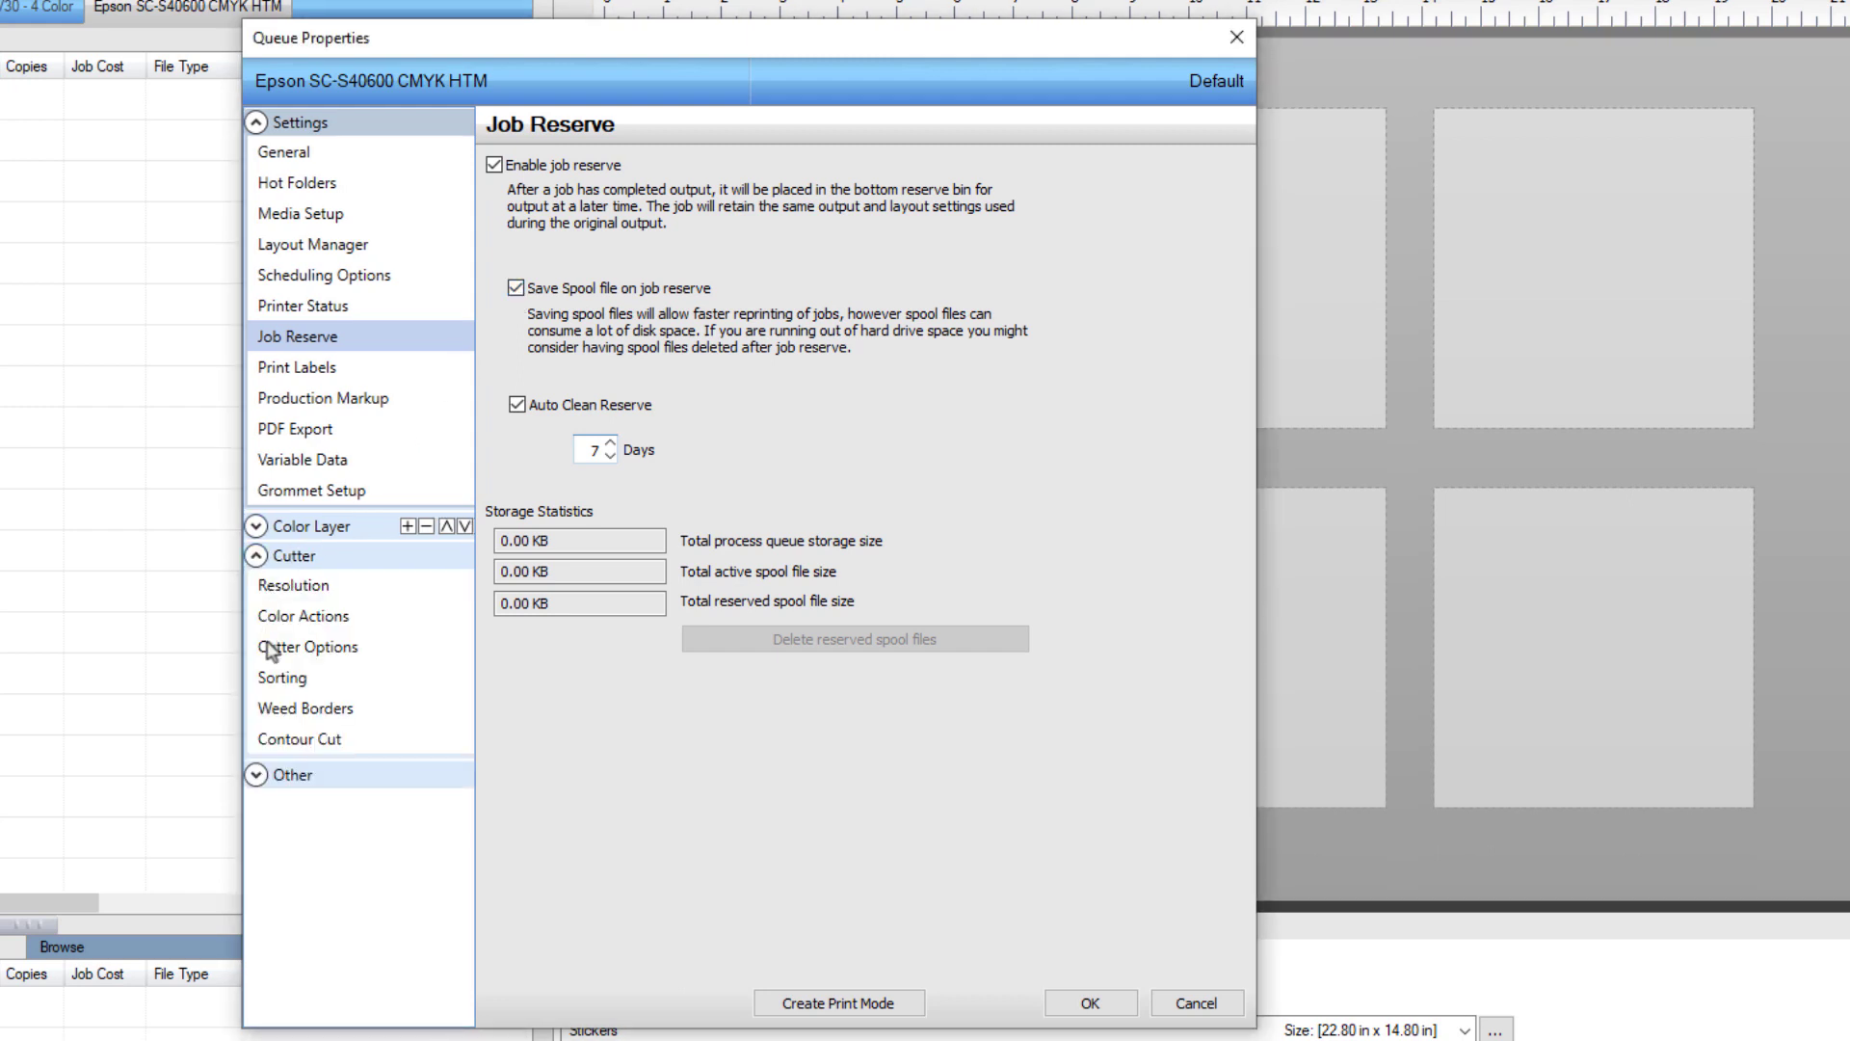
{"action": "left_click", "coordinate": [277, 742]}
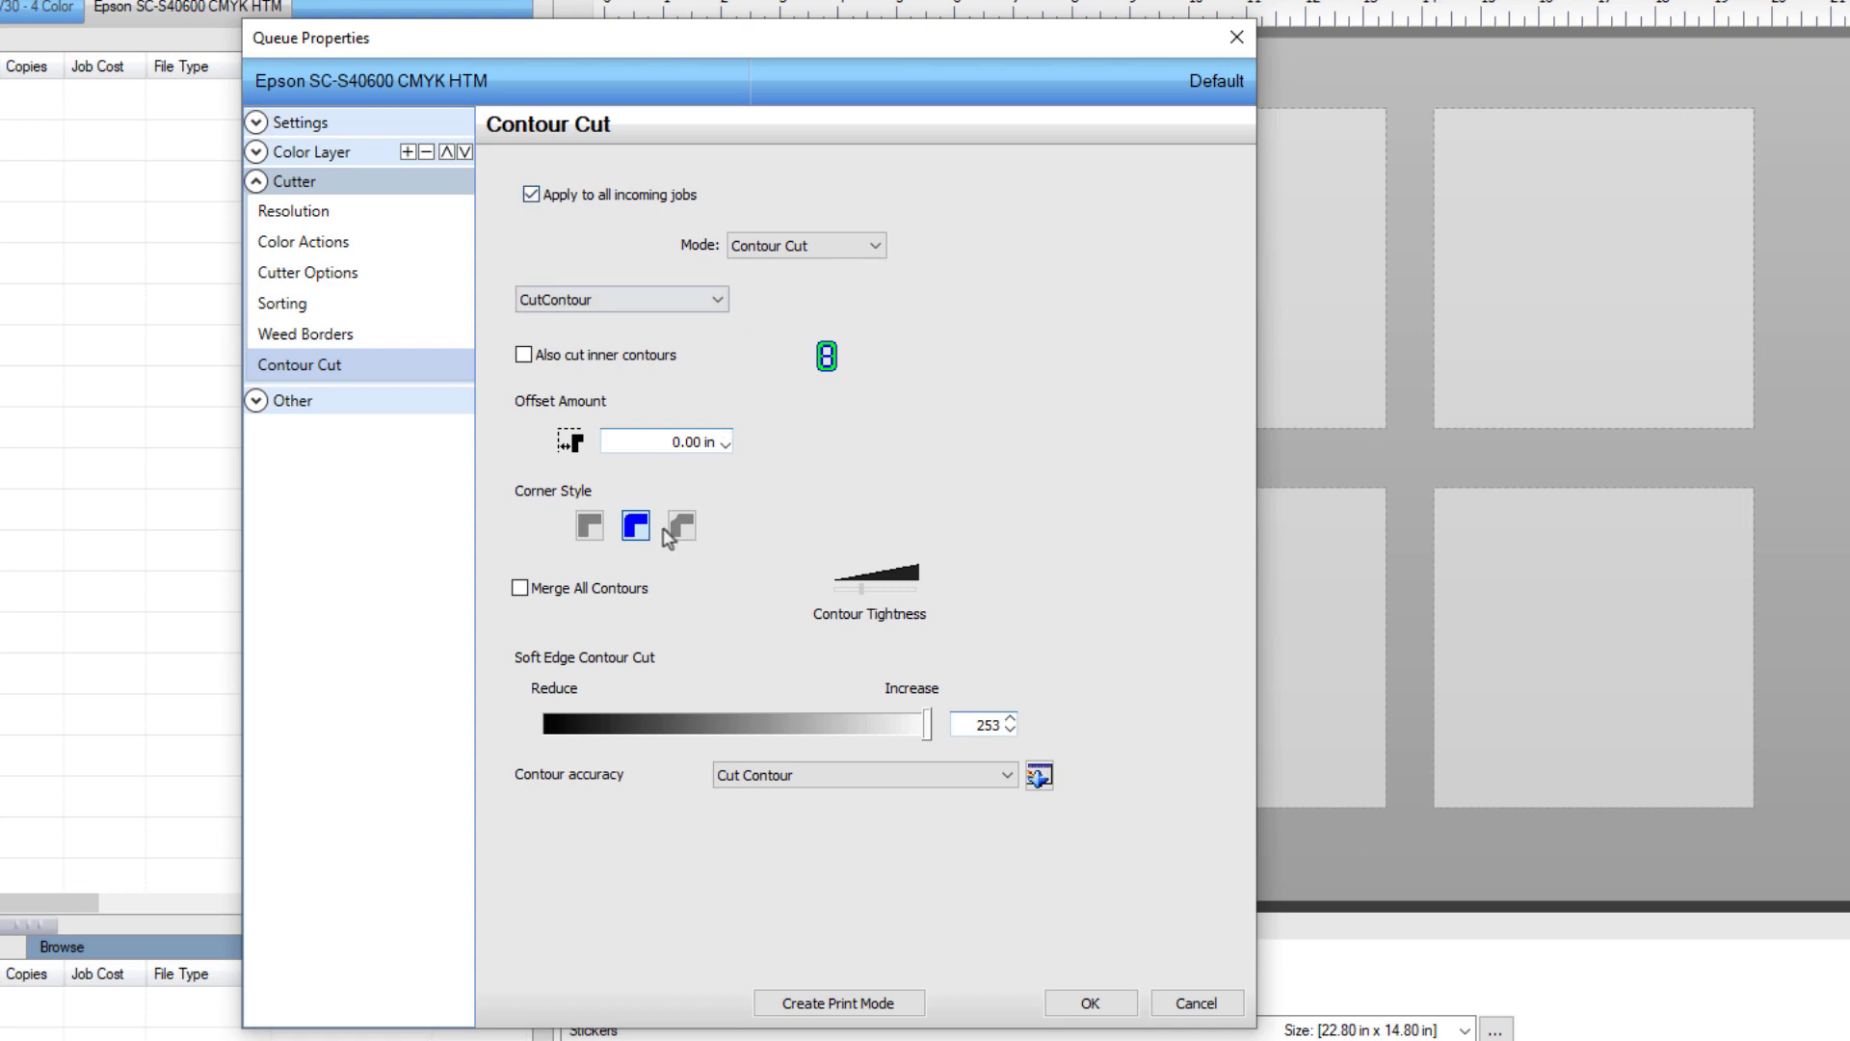
{"action": "left_click", "coordinate": [1090, 1003]}
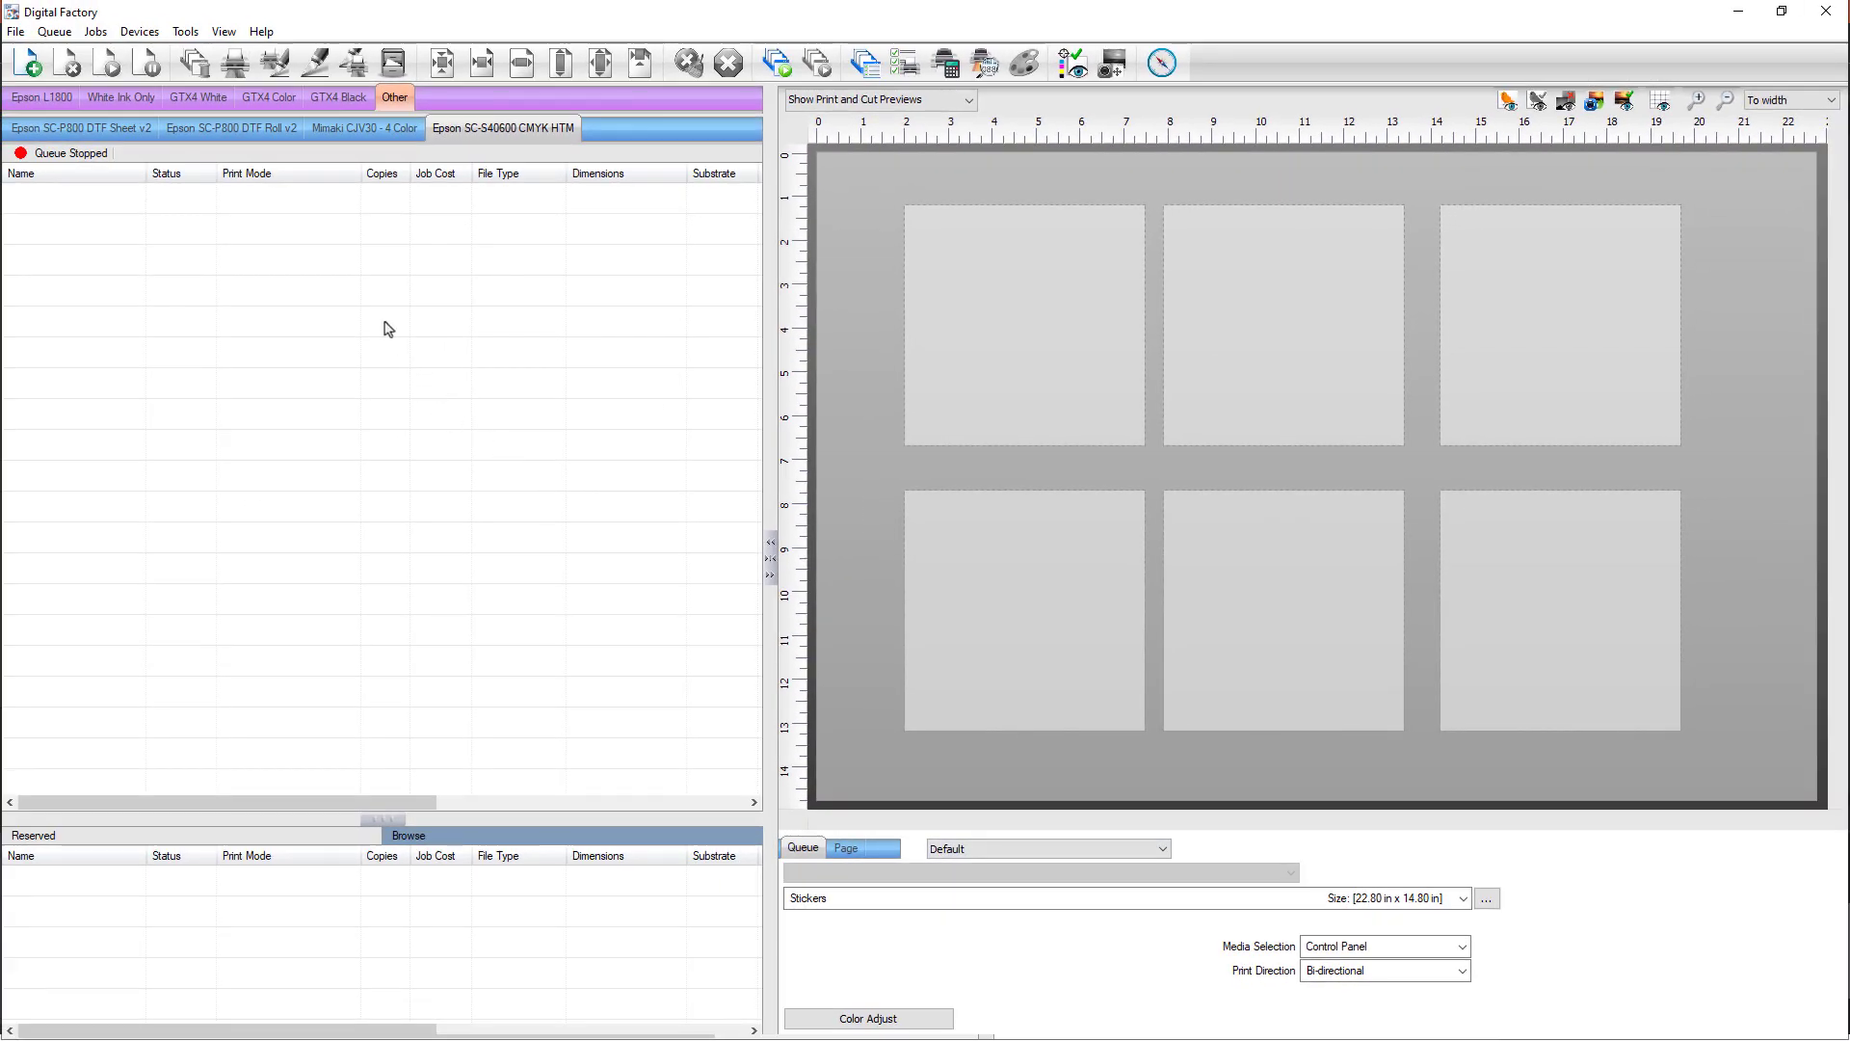
Import all 18 sticker PNGs from the Medium samples folder into the Epson queue.
{"action": "right_click", "coordinate": [385, 321]}
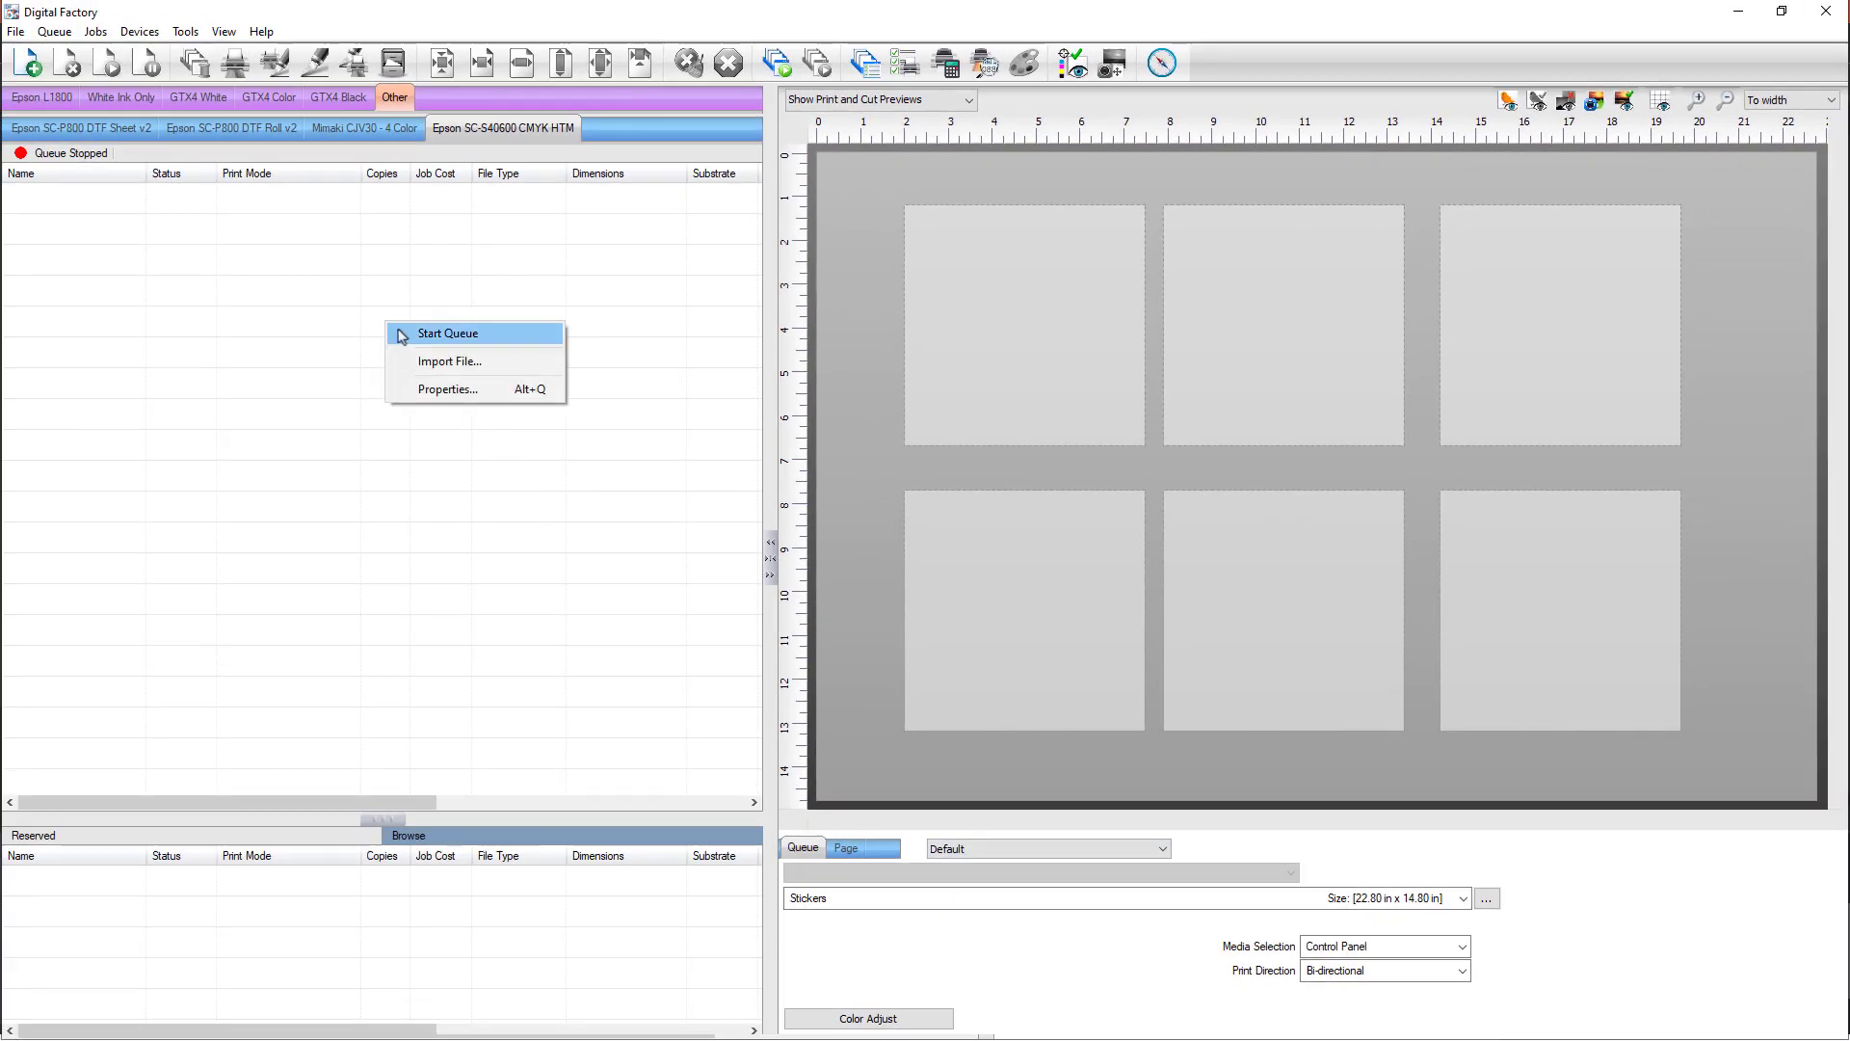
{"action": "left_click", "coordinate": [429, 371]}
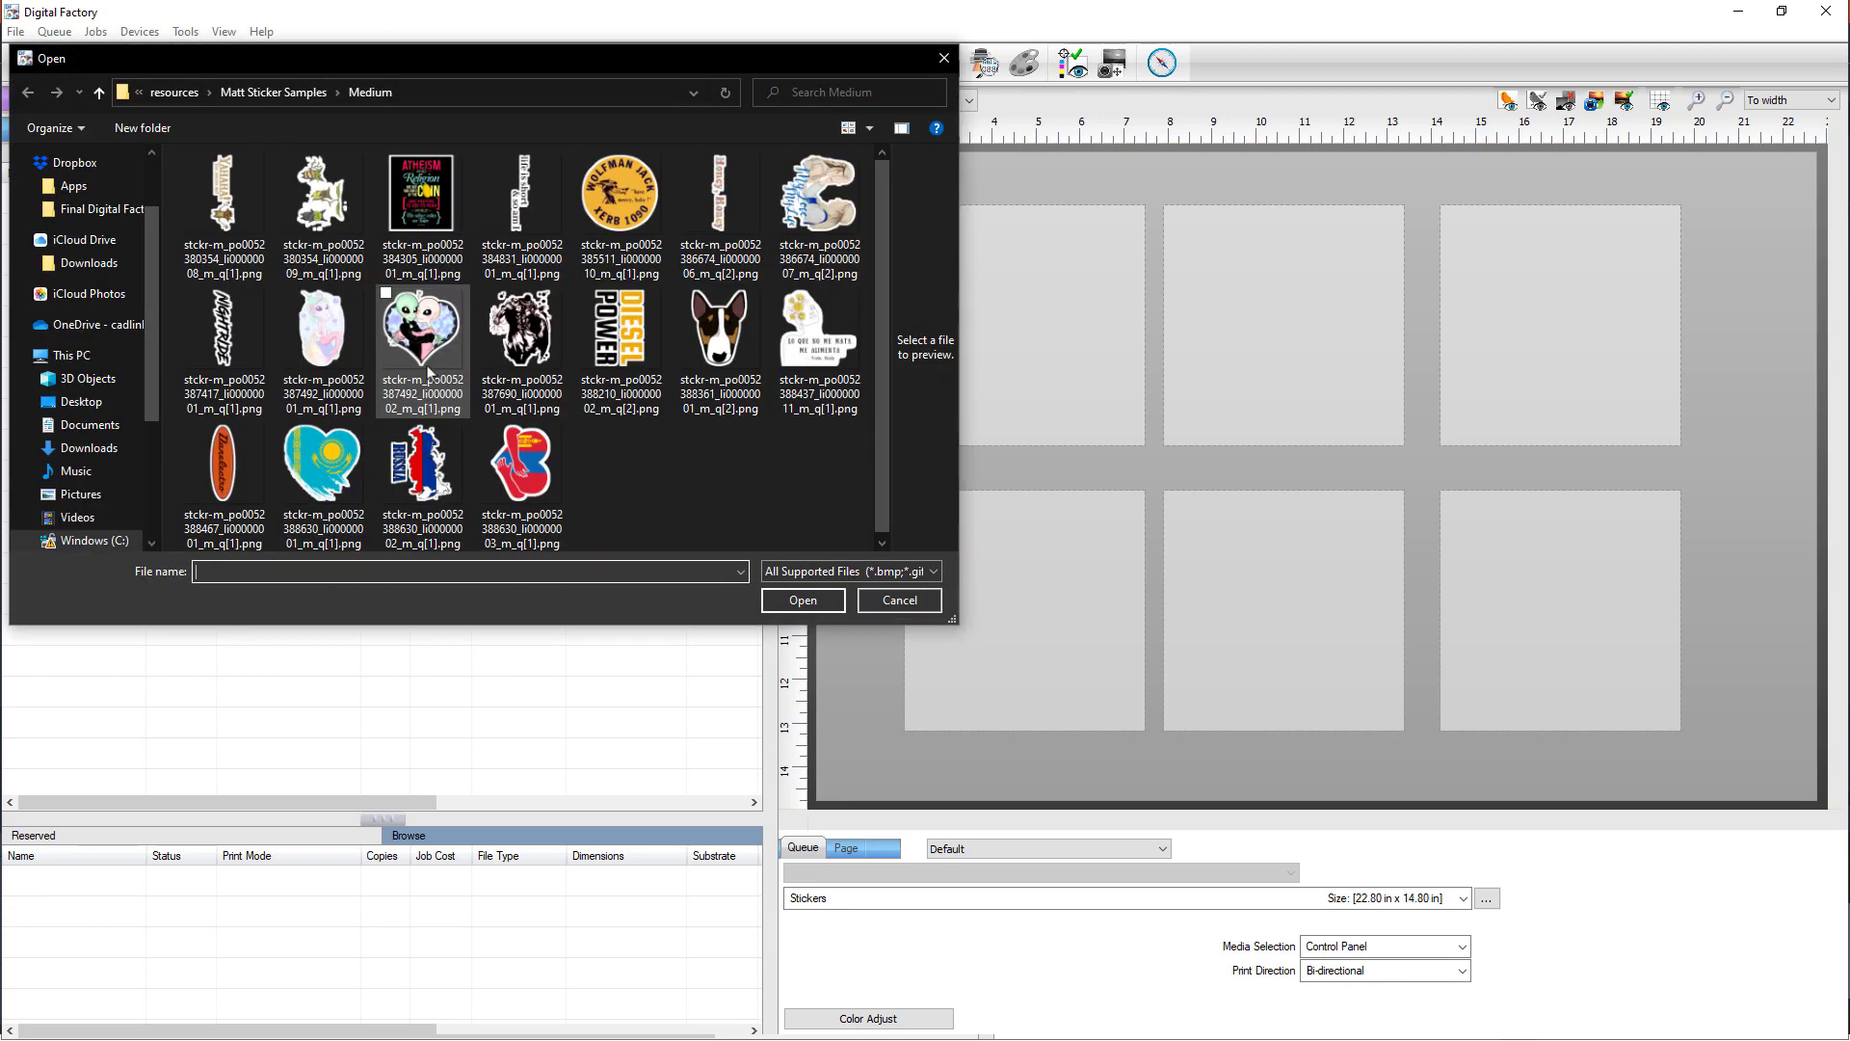
{"action": "left_click", "coordinate": [430, 371]}
{"action": "key", "text": "ctrl+a"}
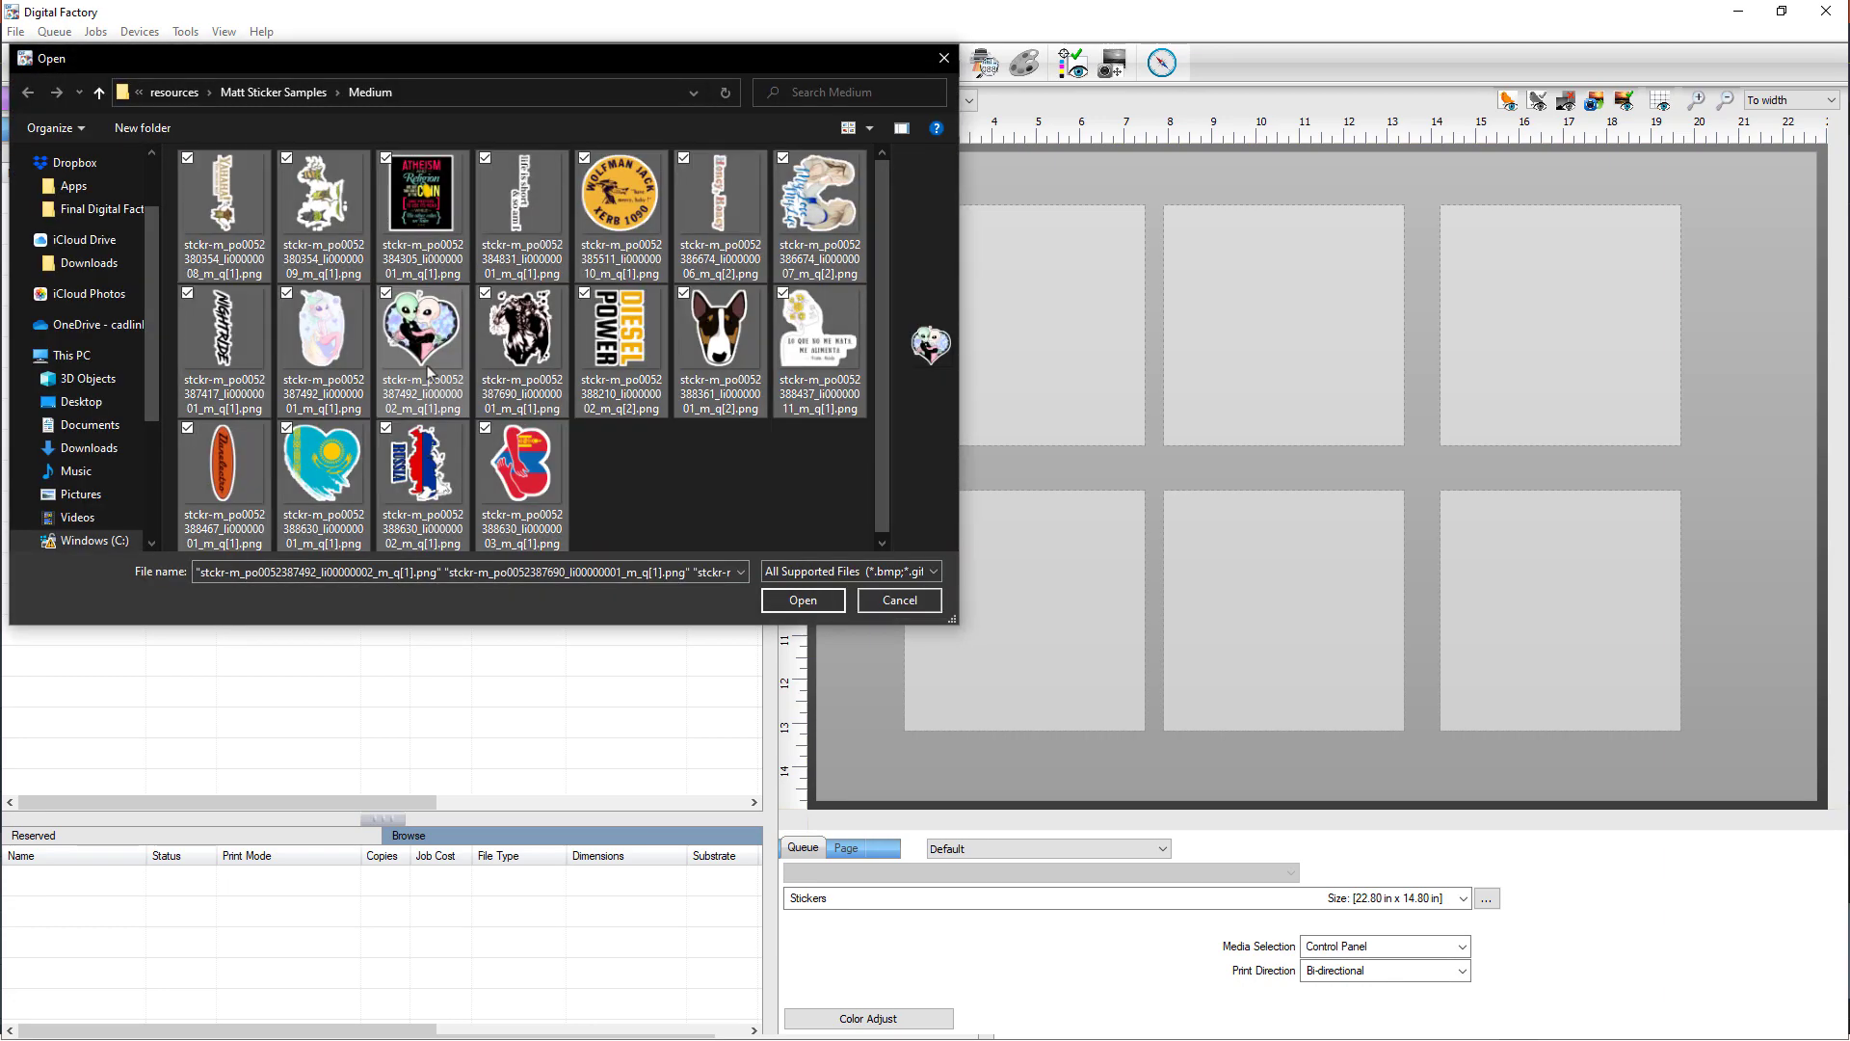
{"action": "left_click", "coordinate": [782, 603]}
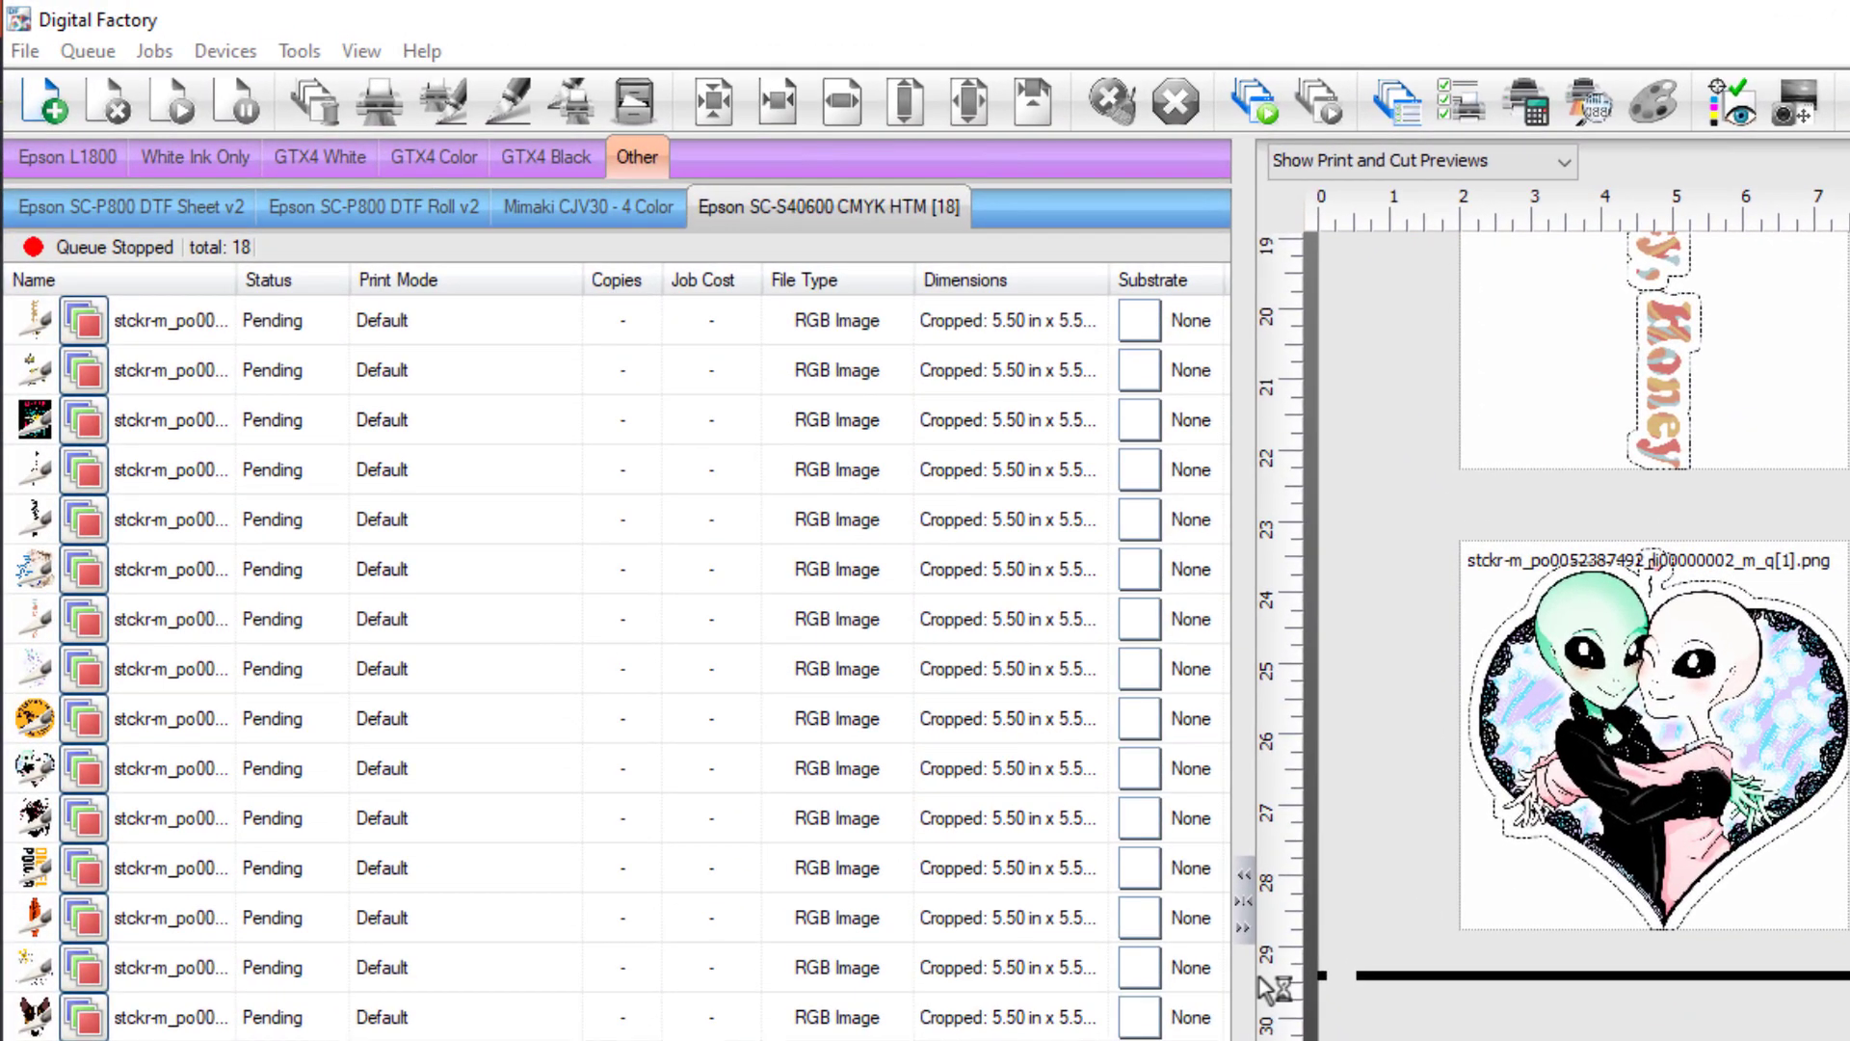
RIP the first sticker job without printing, then view the page job's raw data.
{"action": "left_click", "coordinate": [152, 326]}
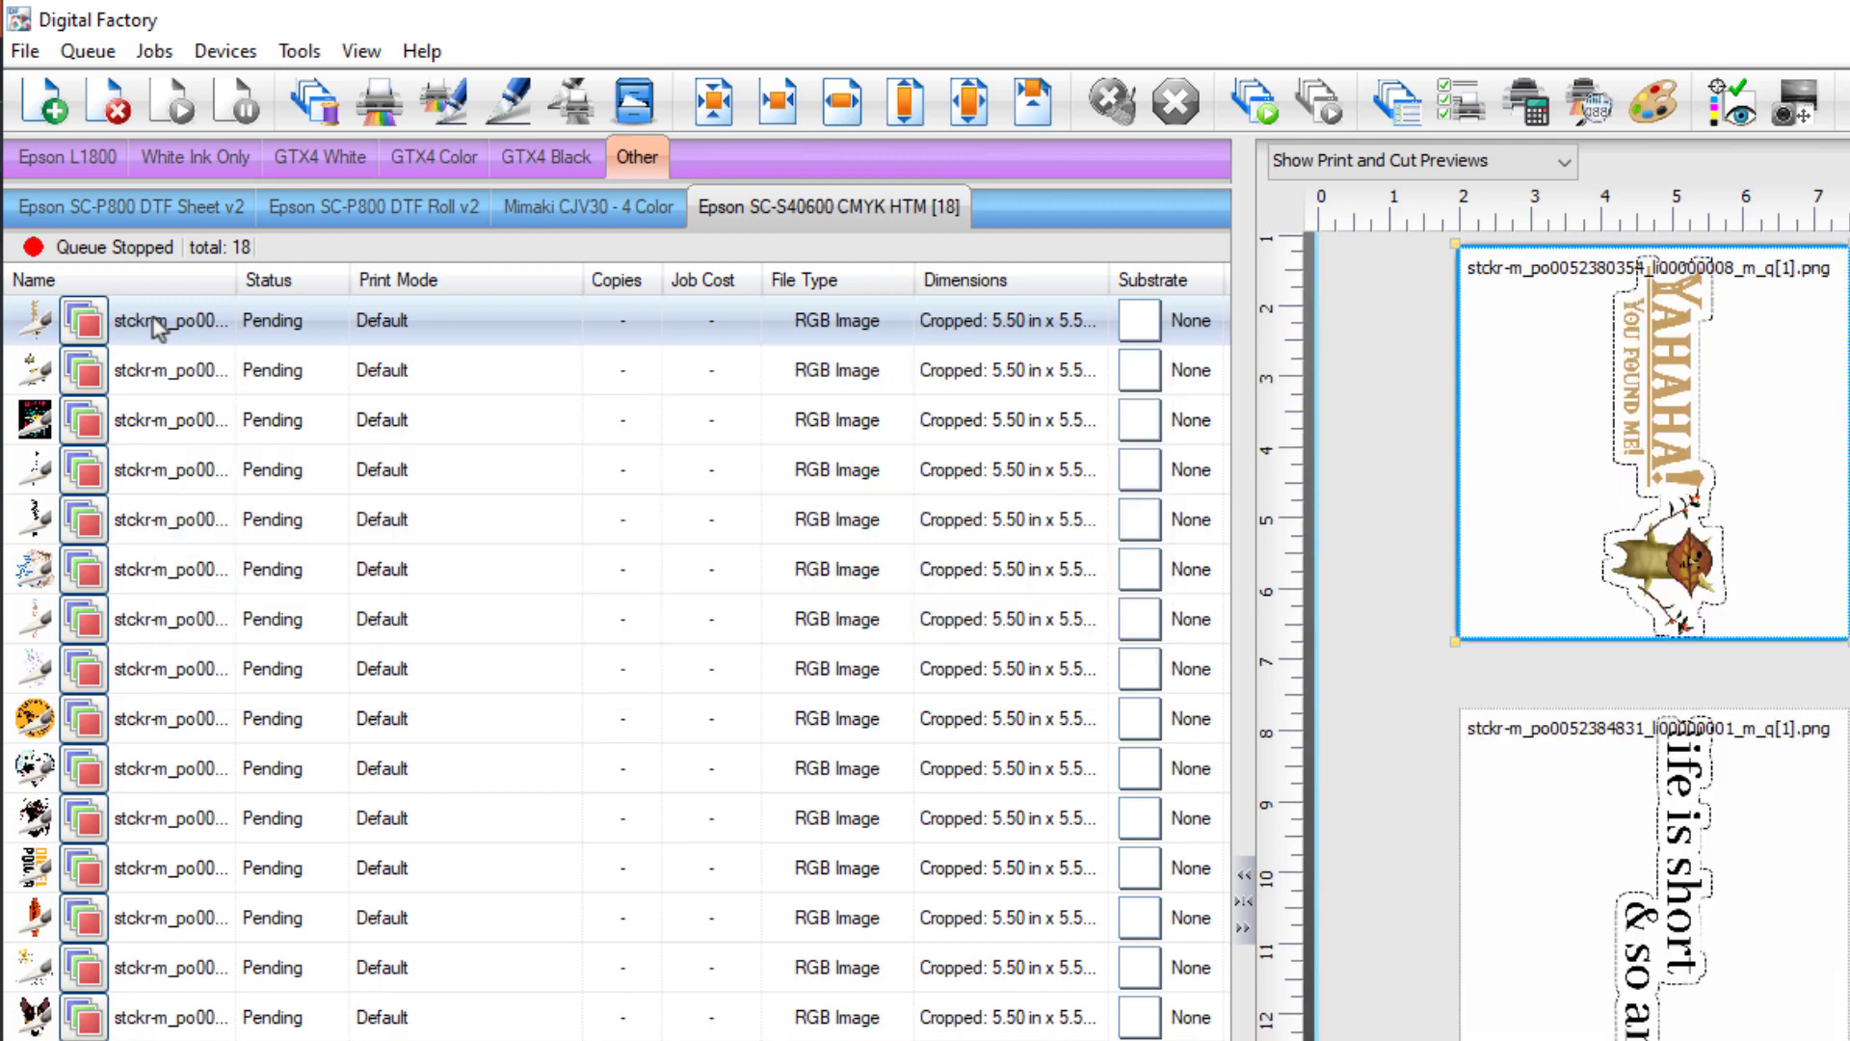
{"action": "right_click", "coordinate": [156, 322]}
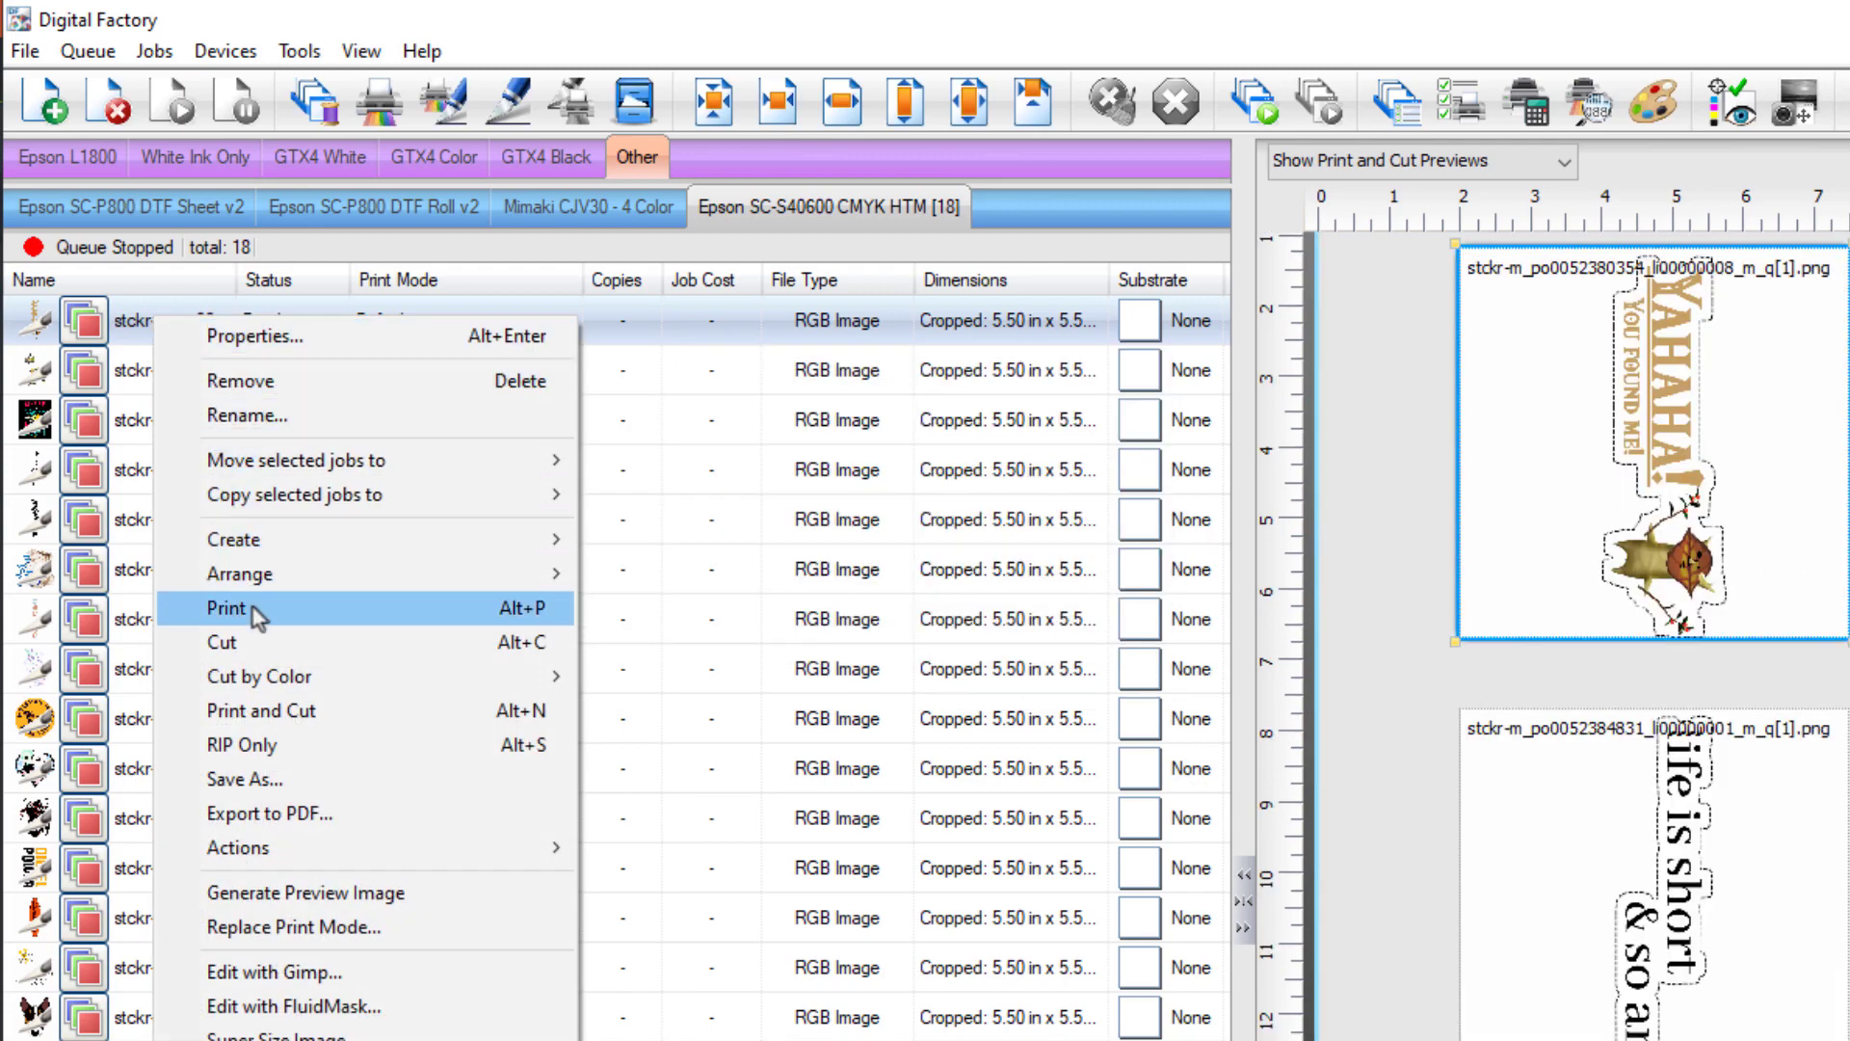
{"action": "left_click", "coordinate": [280, 746]}
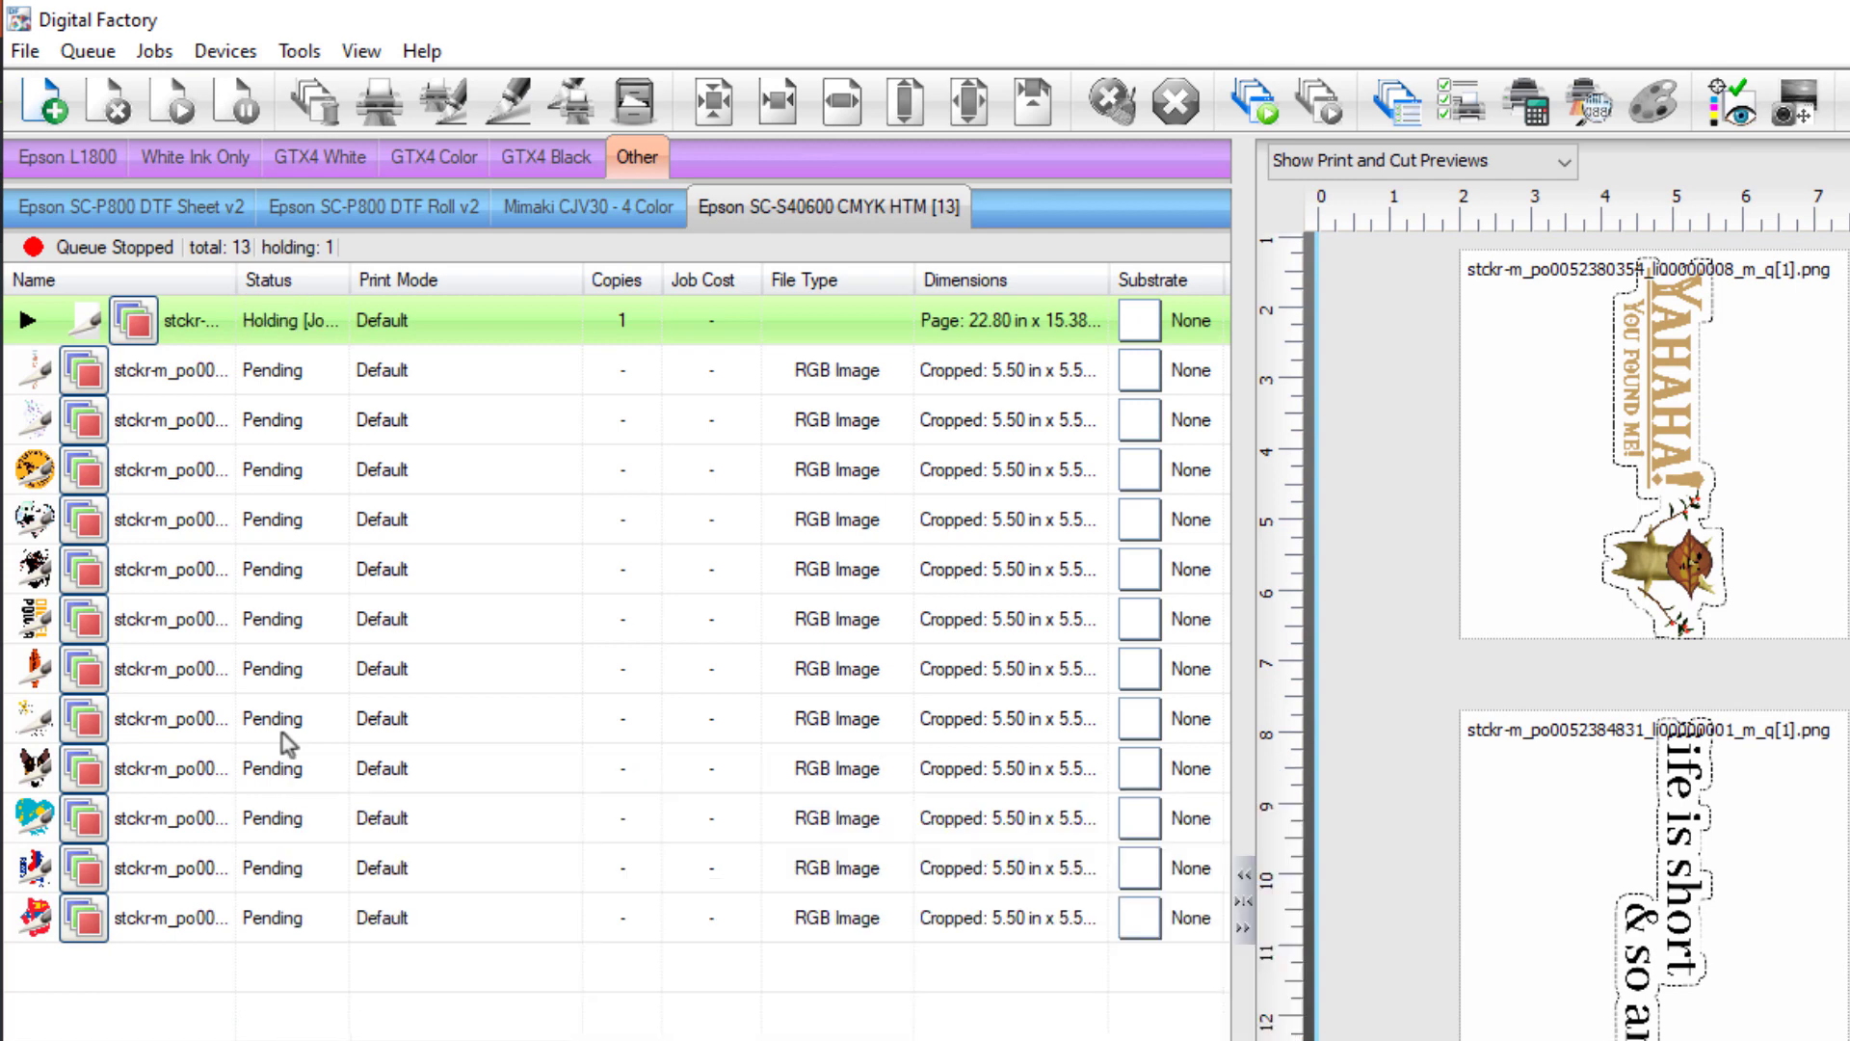
{"action": "right_click", "coordinate": [179, 331]}
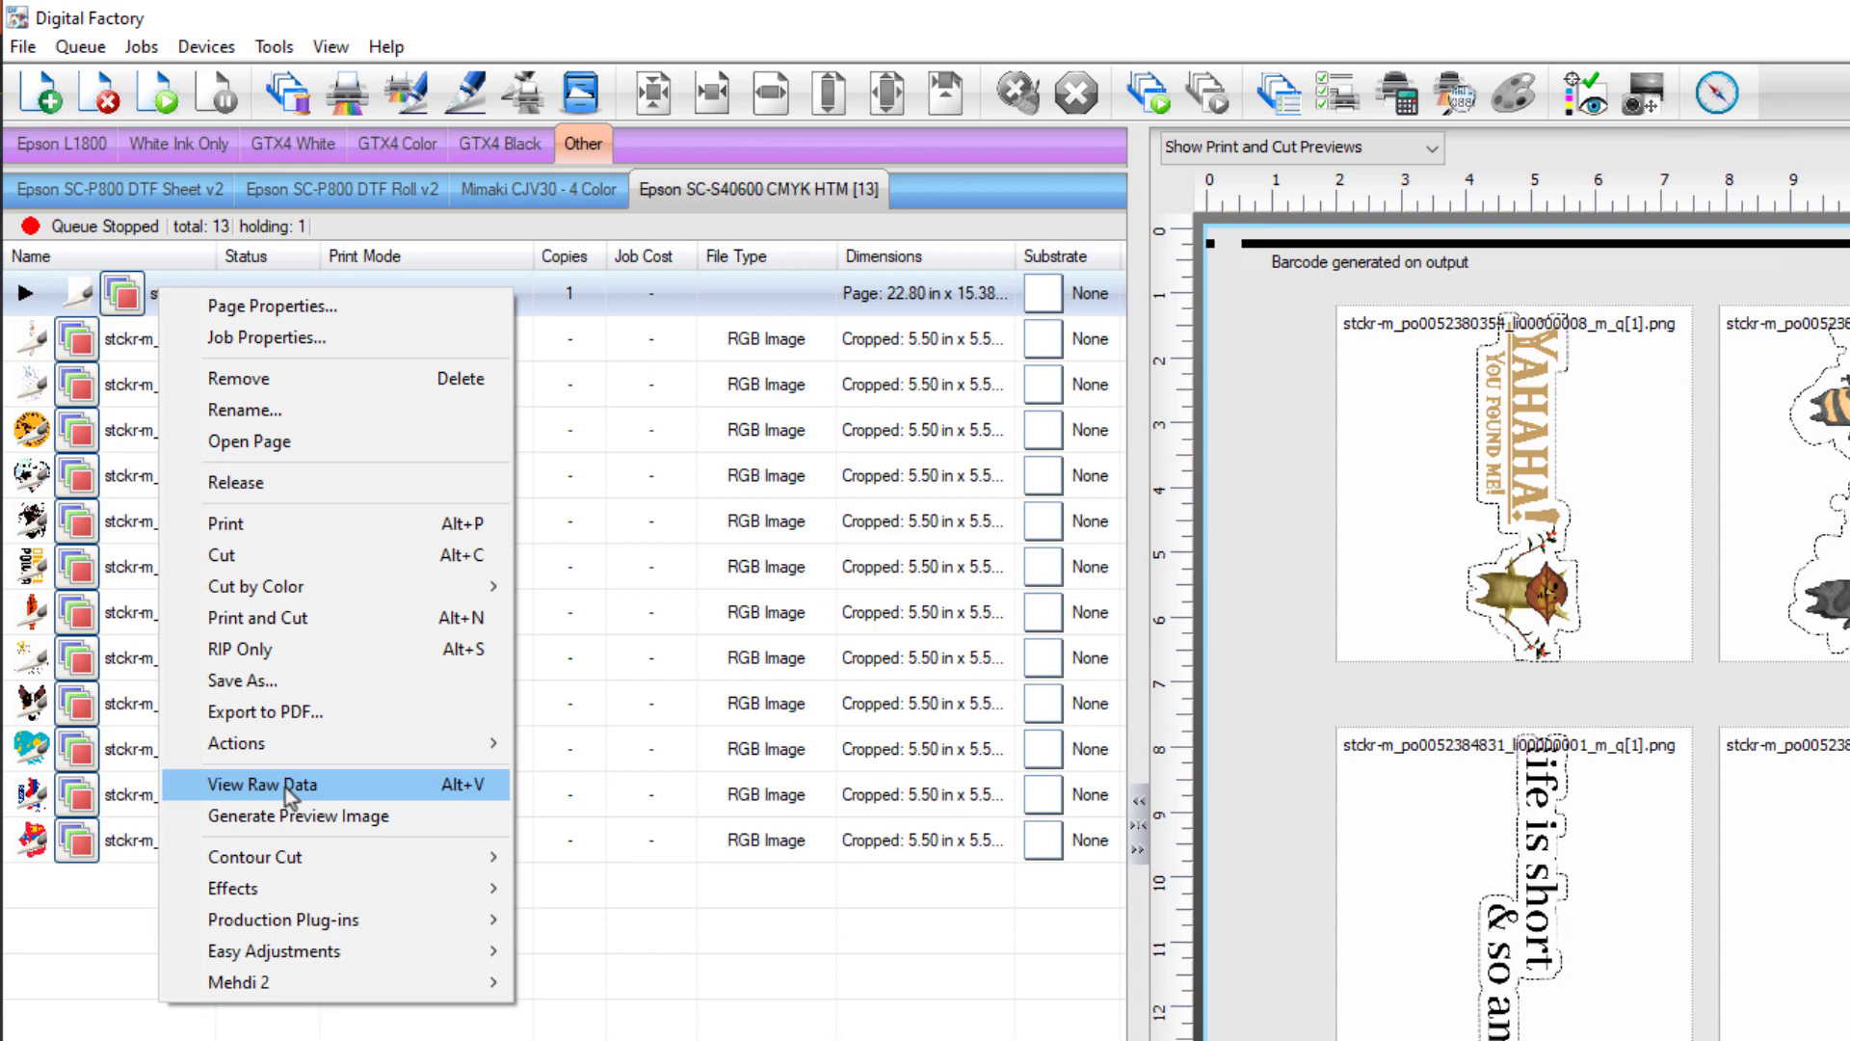
{"action": "left_click", "coordinate": [285, 785]}
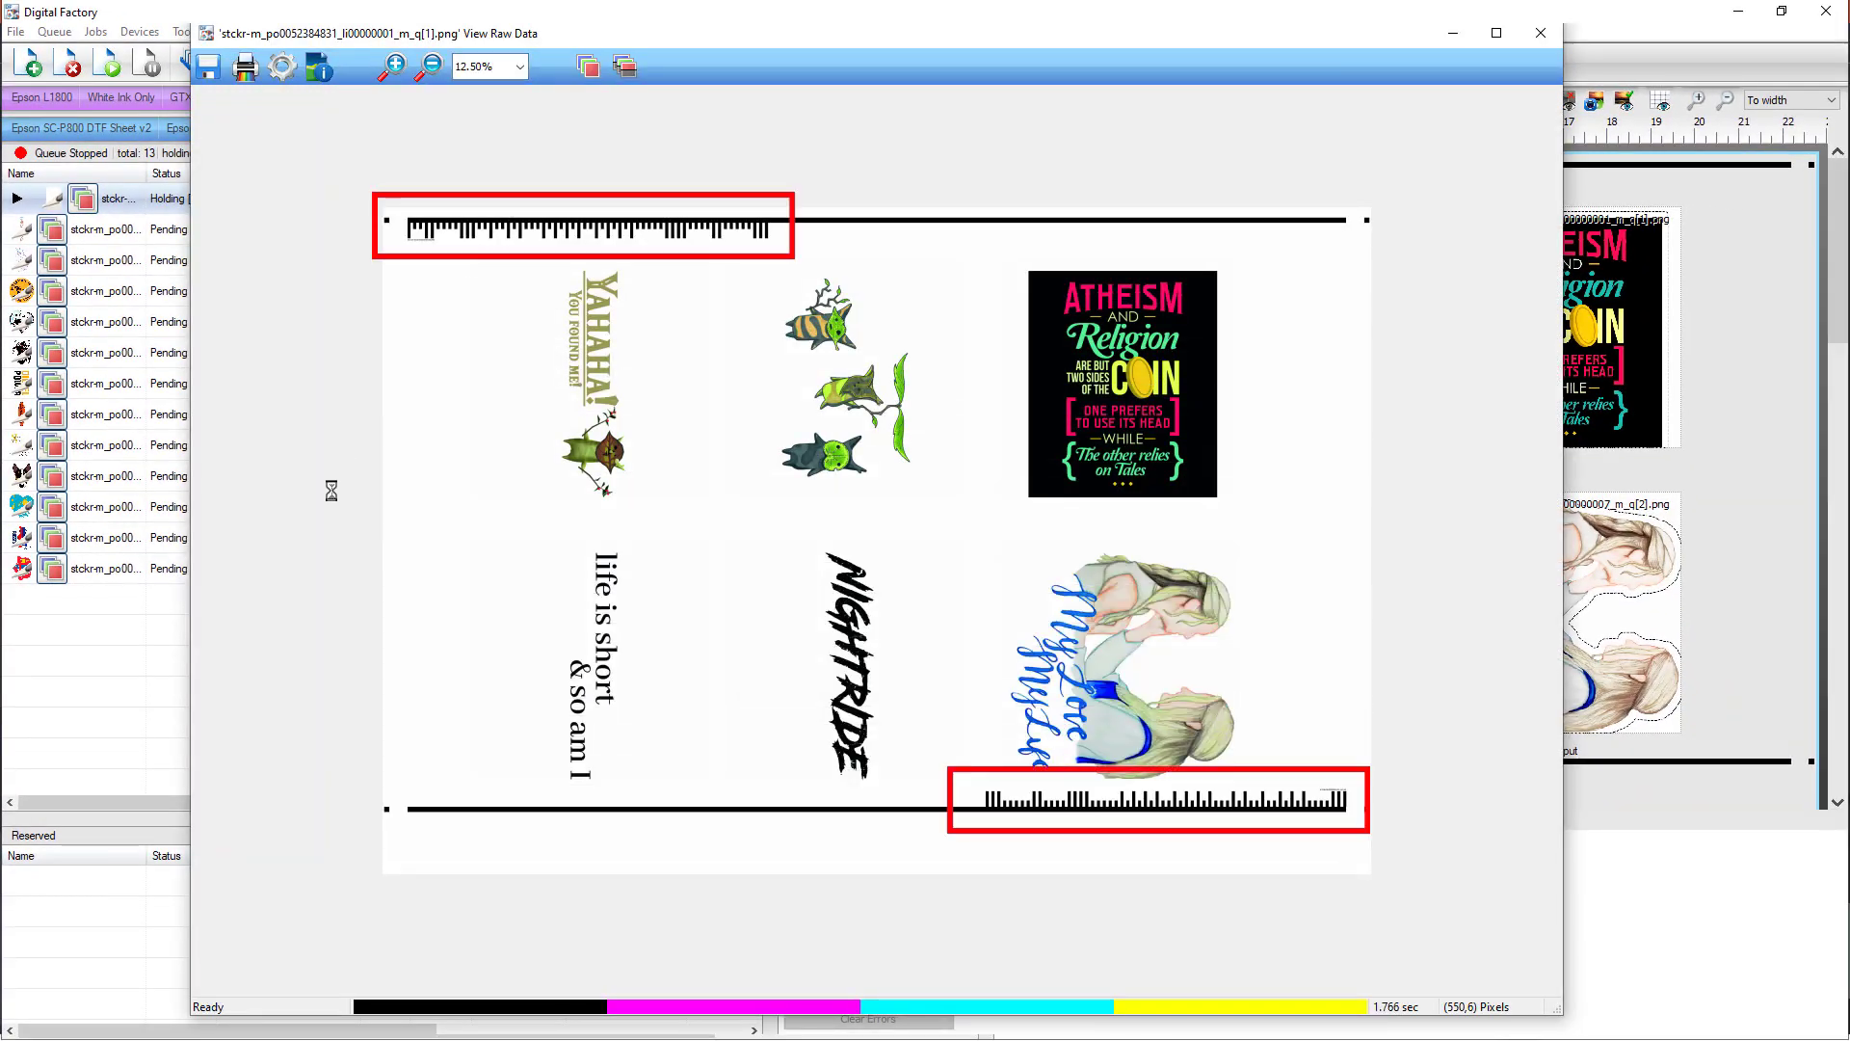
Zoom the raw data to 200% to inspect the barcode, then close the viewer.
{"action": "left_click", "coordinate": [520, 65]}
{"action": "left_click", "coordinate": [508, 142]}
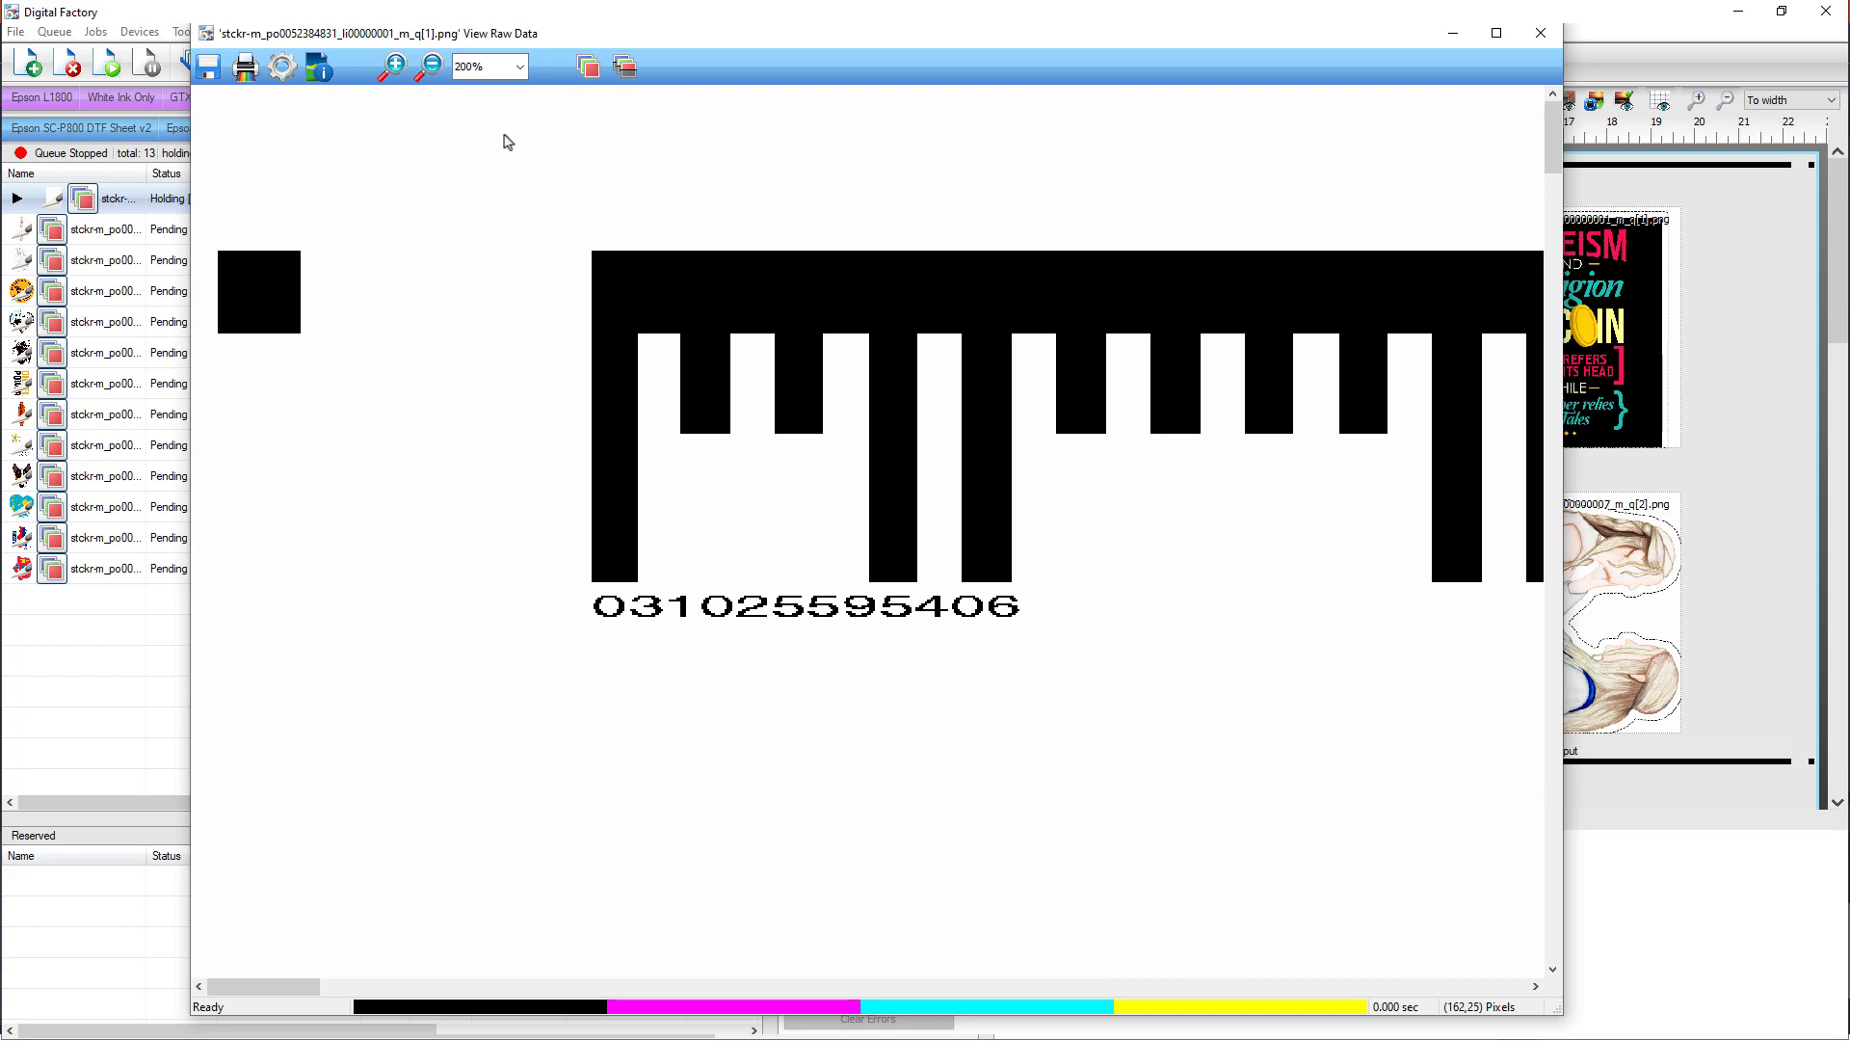
{"action": "left_click", "coordinate": [1542, 34]}
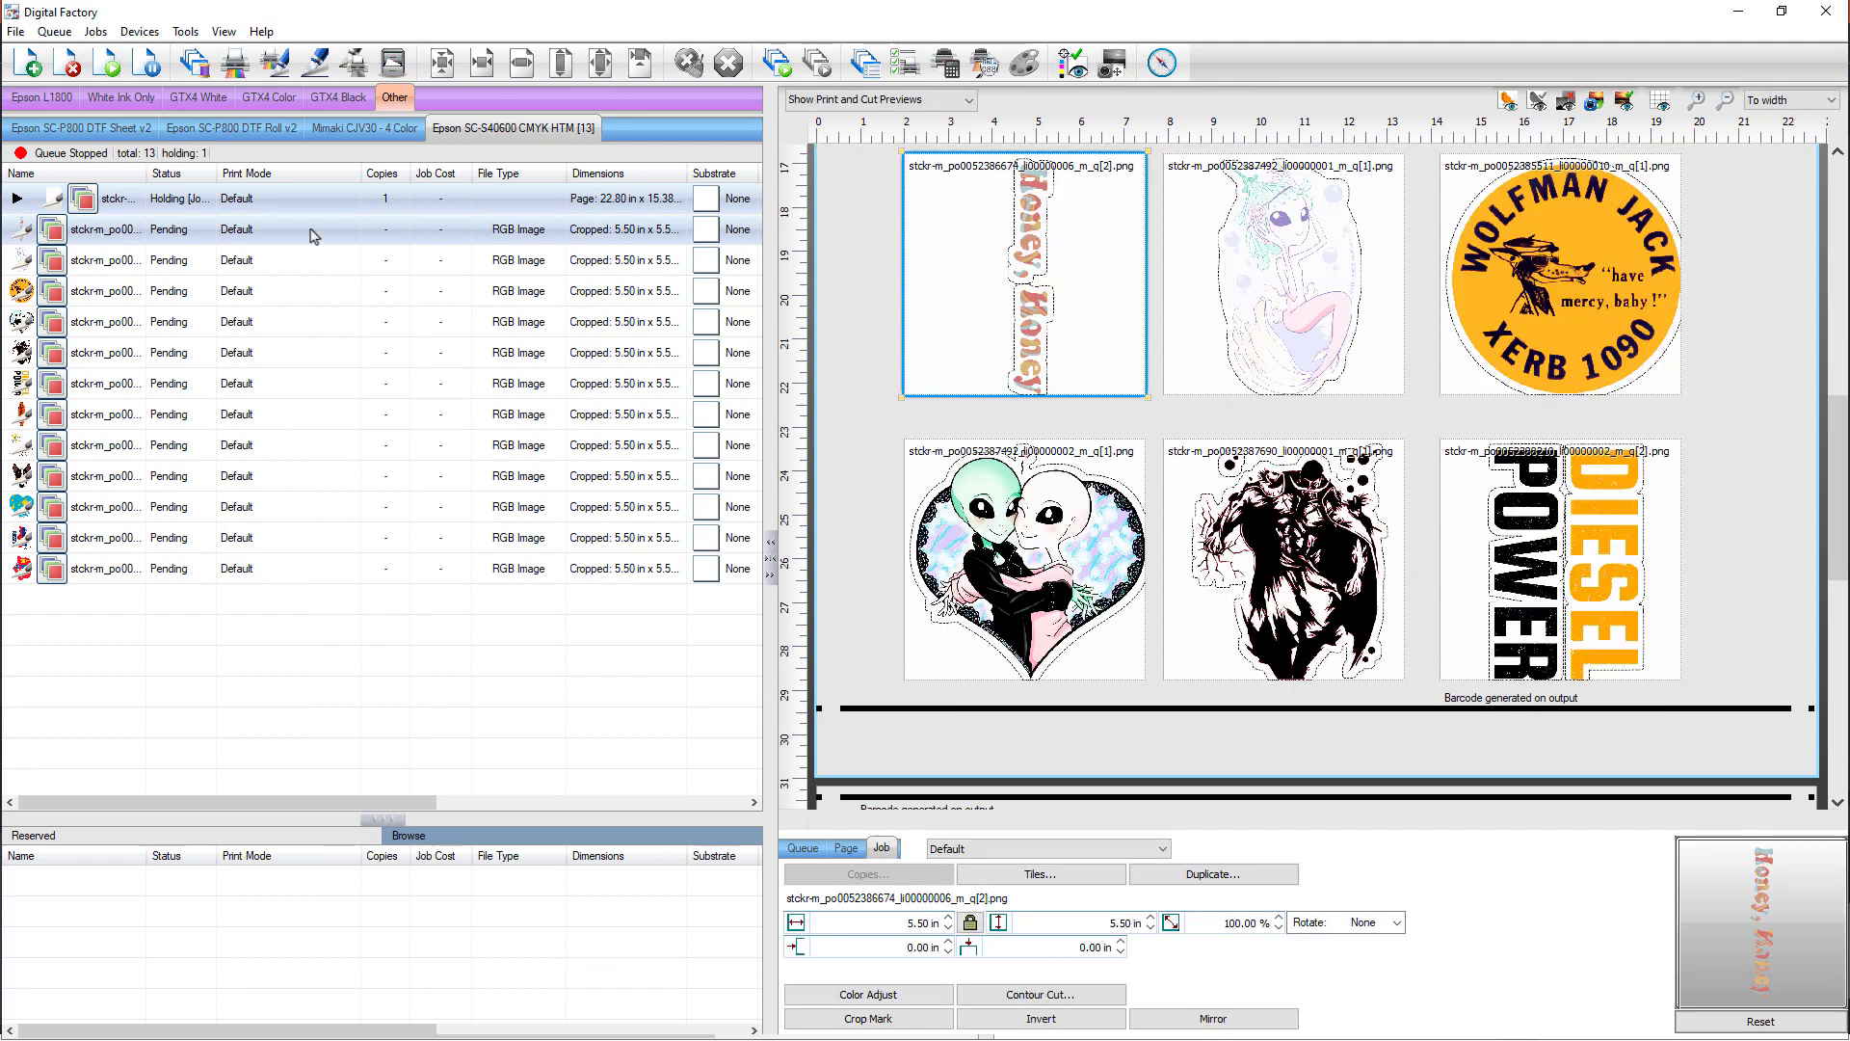
Send the selected pending sticker jobs to Print and Cut.
{"action": "right_click", "coordinate": [313, 235]}
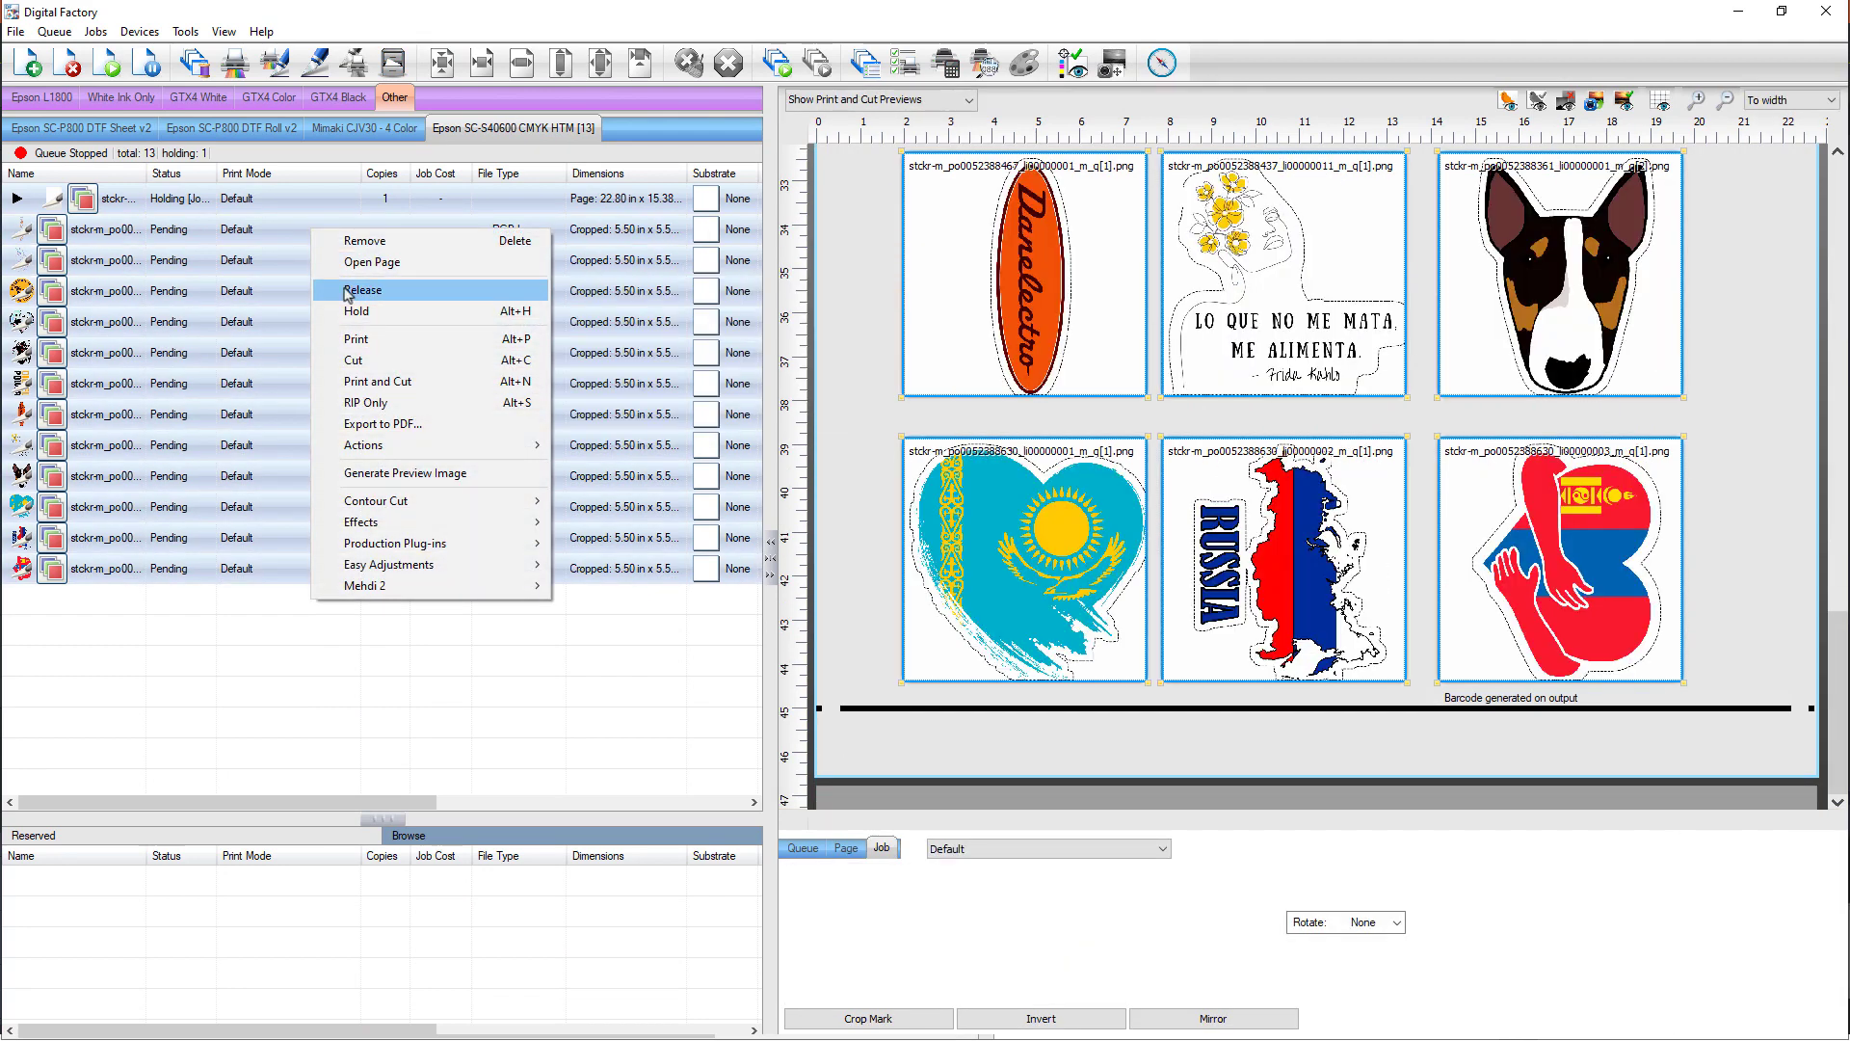
{"action": "left_click", "coordinate": [396, 384]}
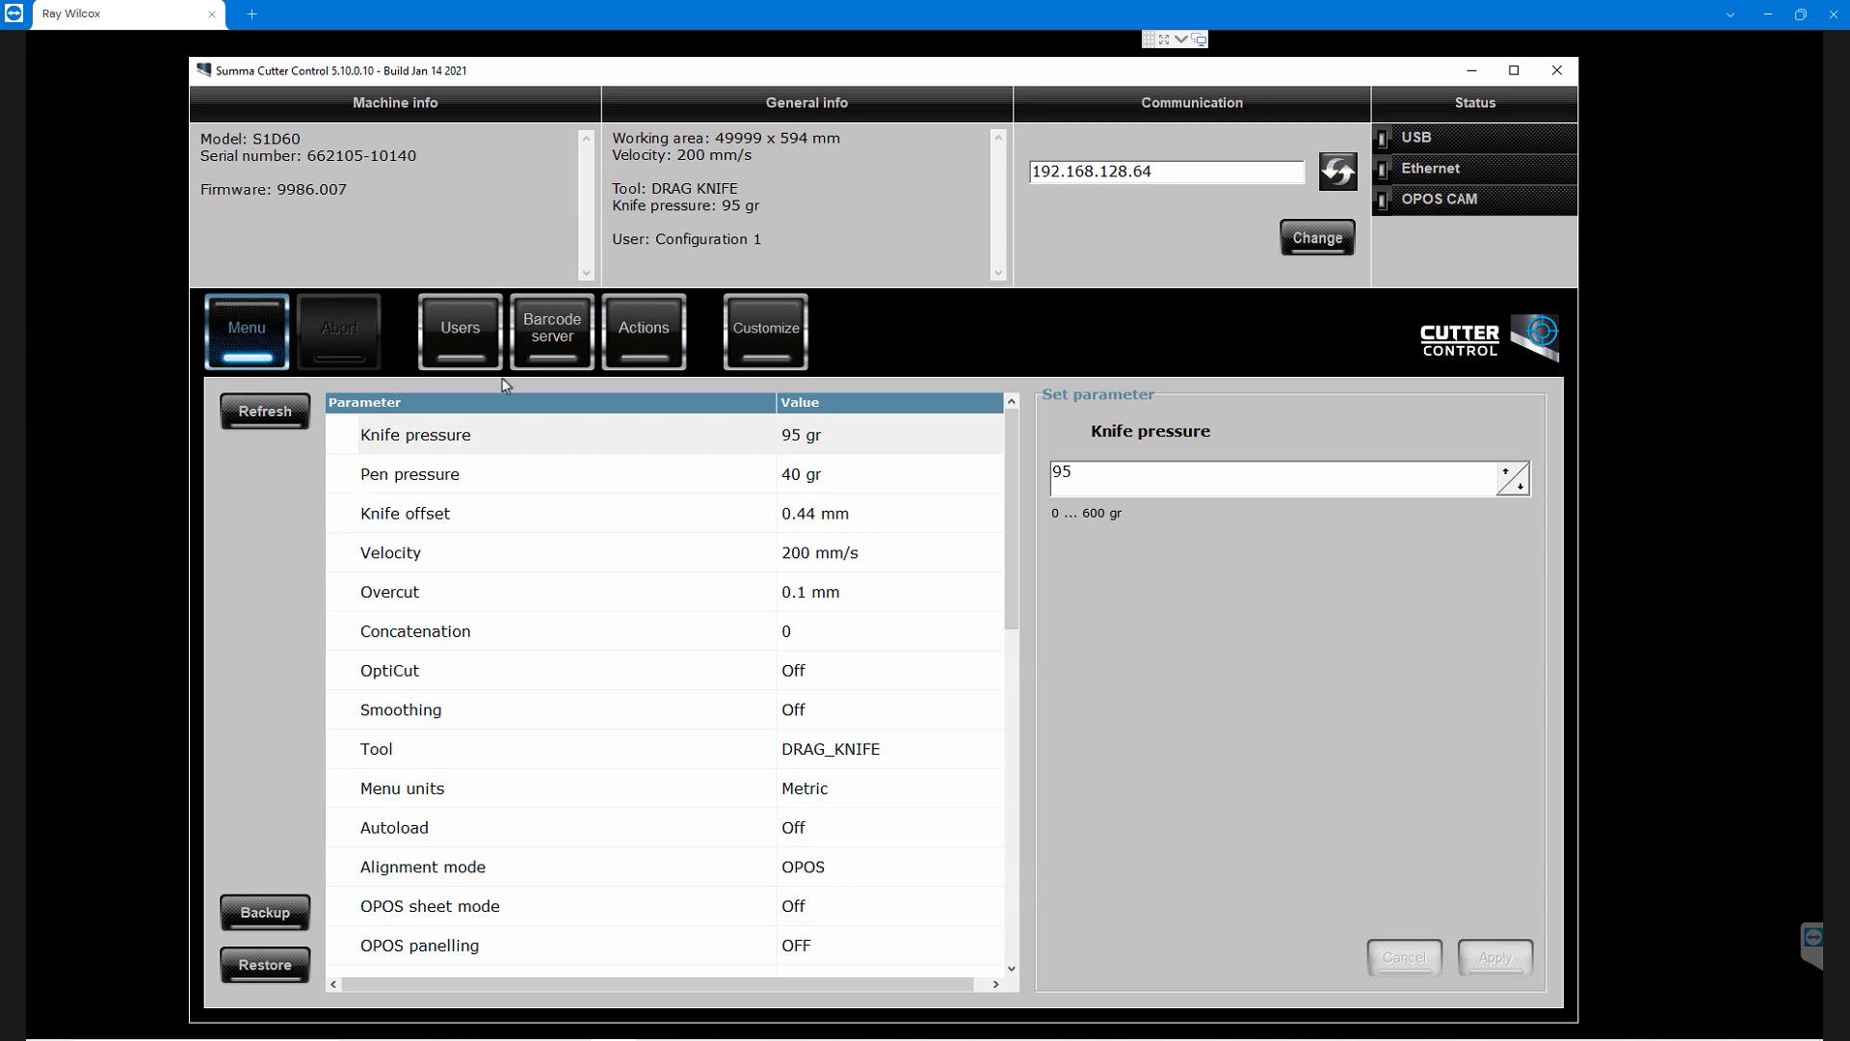
Point the barcode server at the C:\CADlink\Barcode folder of PLT cut files.
{"action": "left_click", "coordinate": [550, 337]}
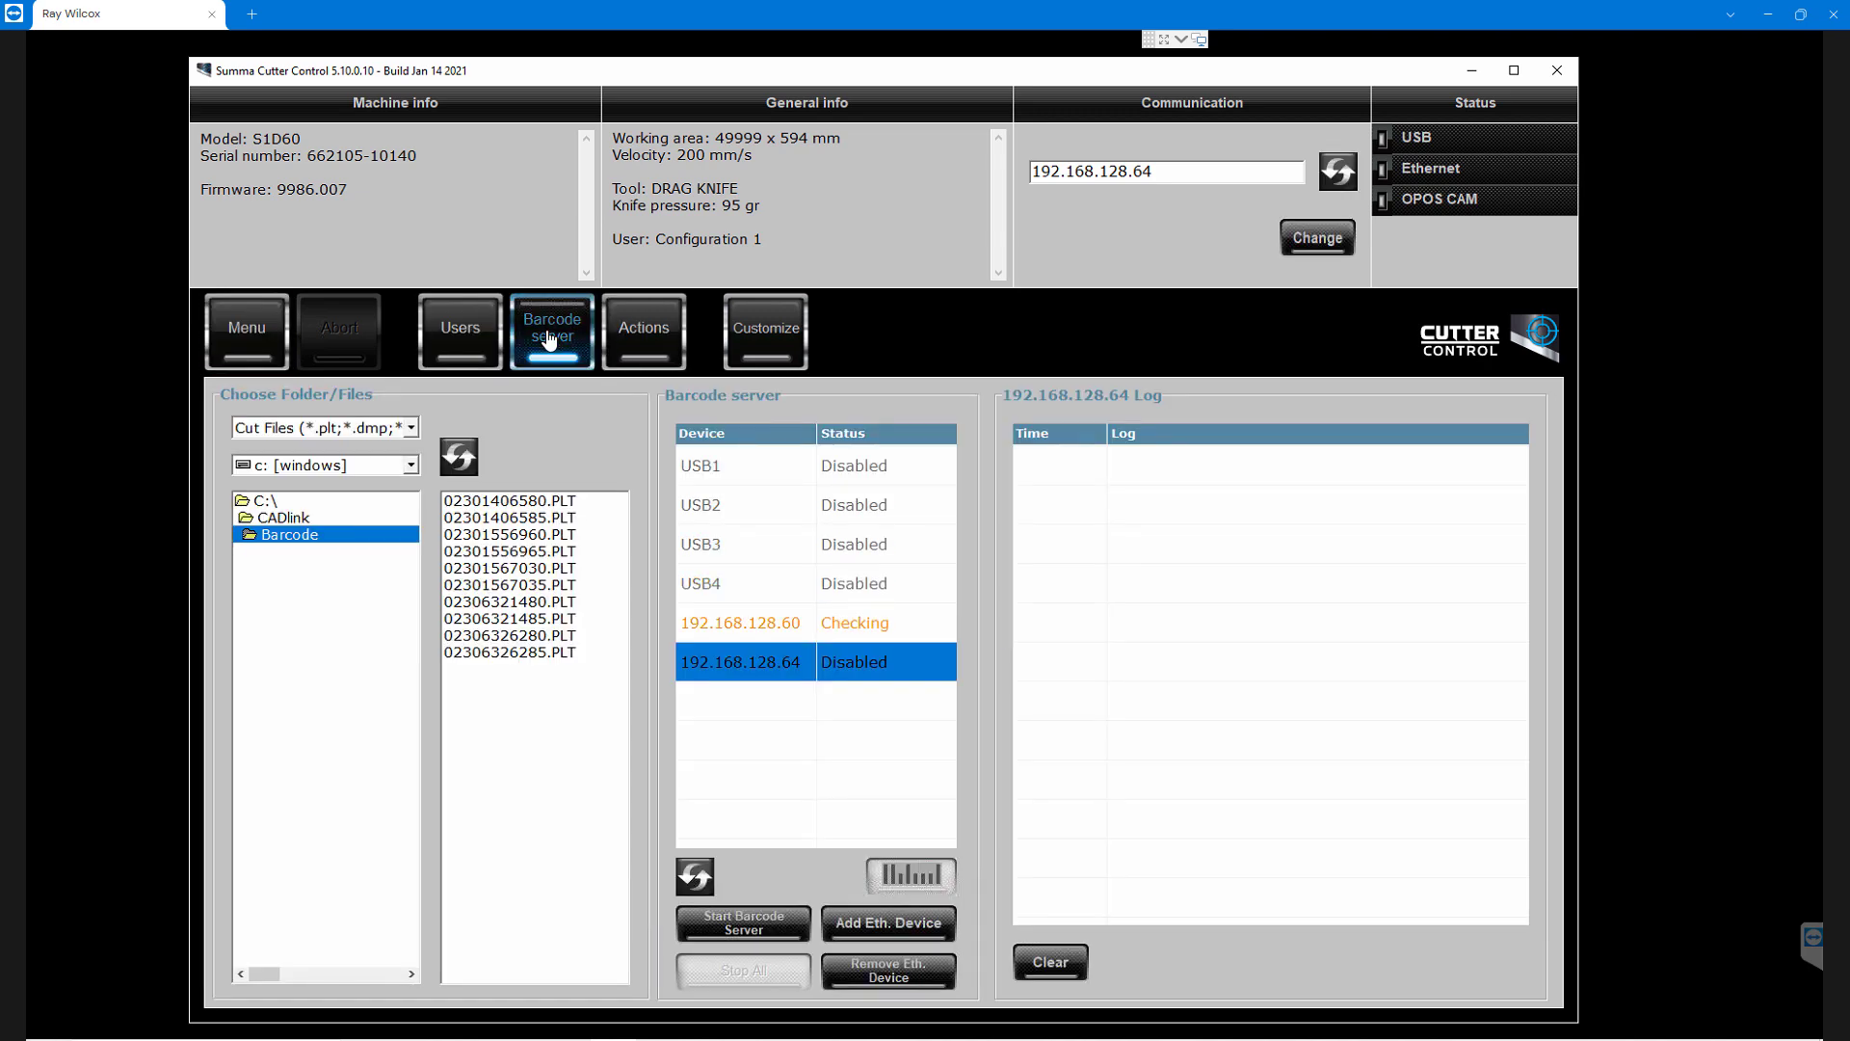
{"action": "left_click", "coordinate": [405, 468]}
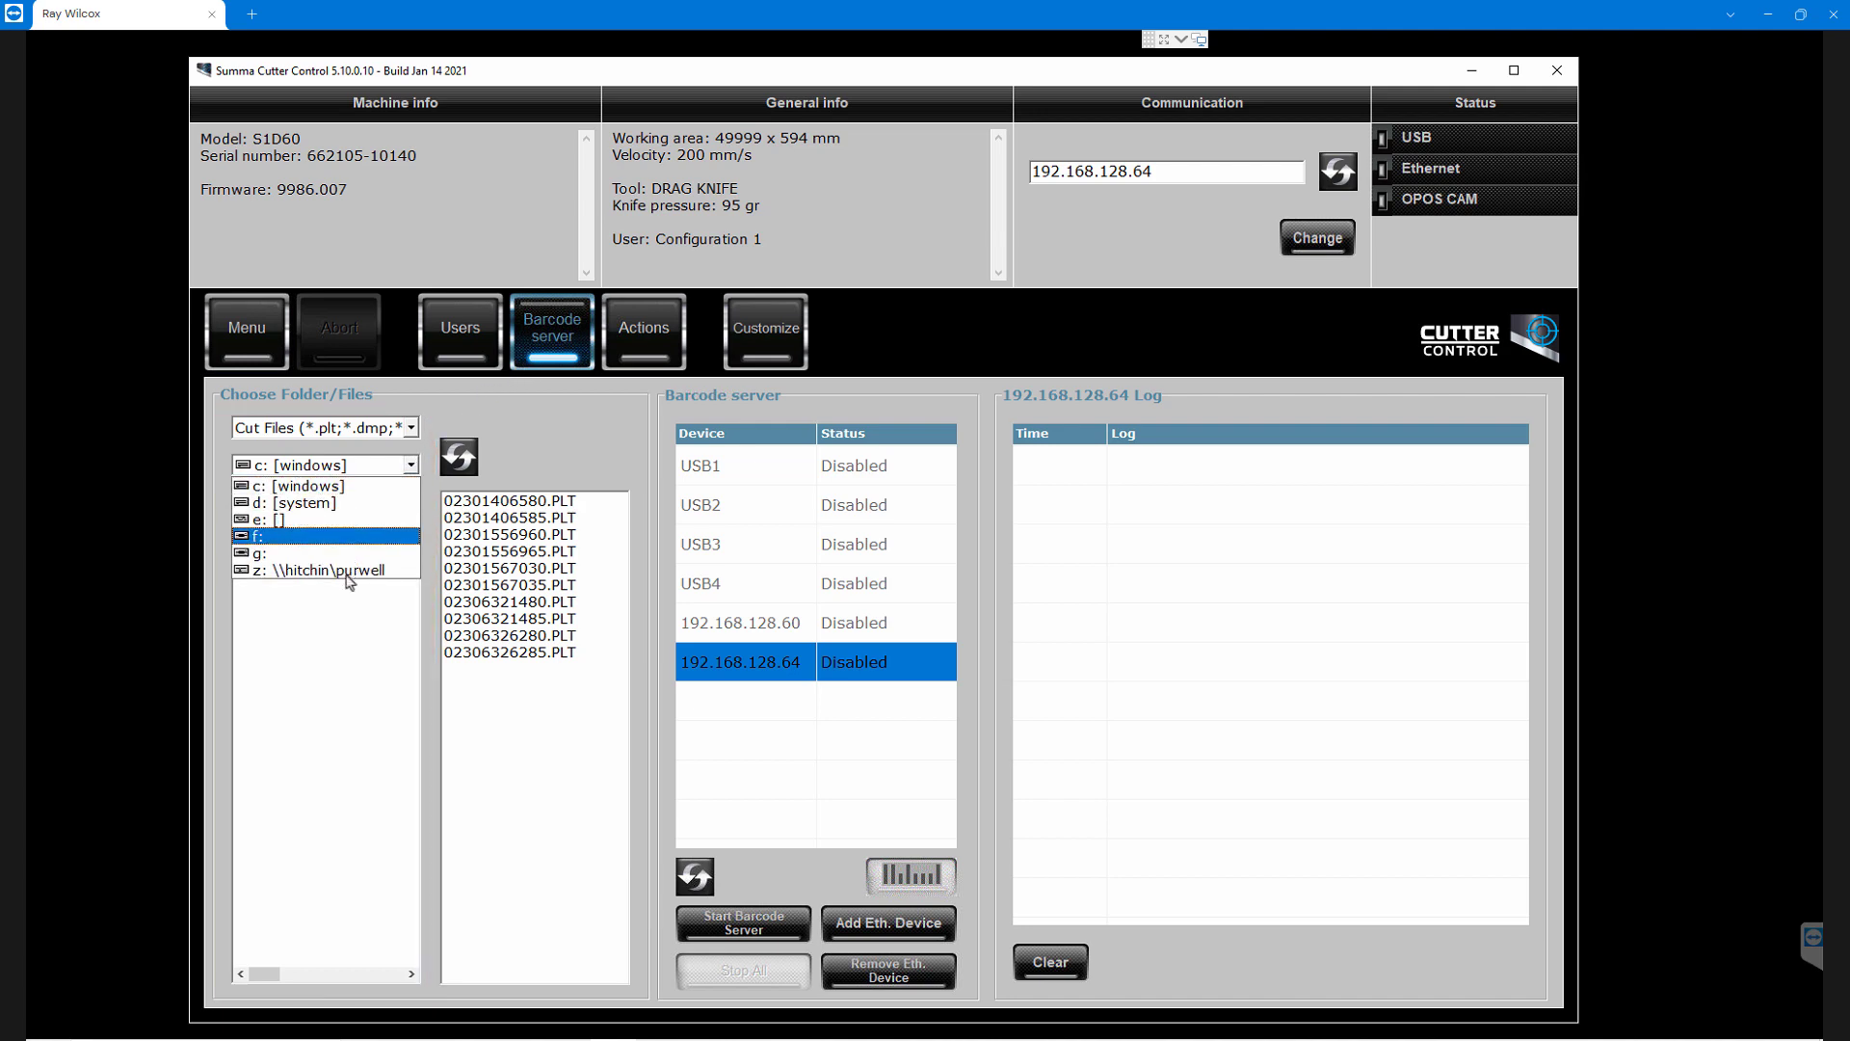
{"action": "left_click", "coordinate": [339, 614]}
{"action": "left_click", "coordinate": [323, 538]}
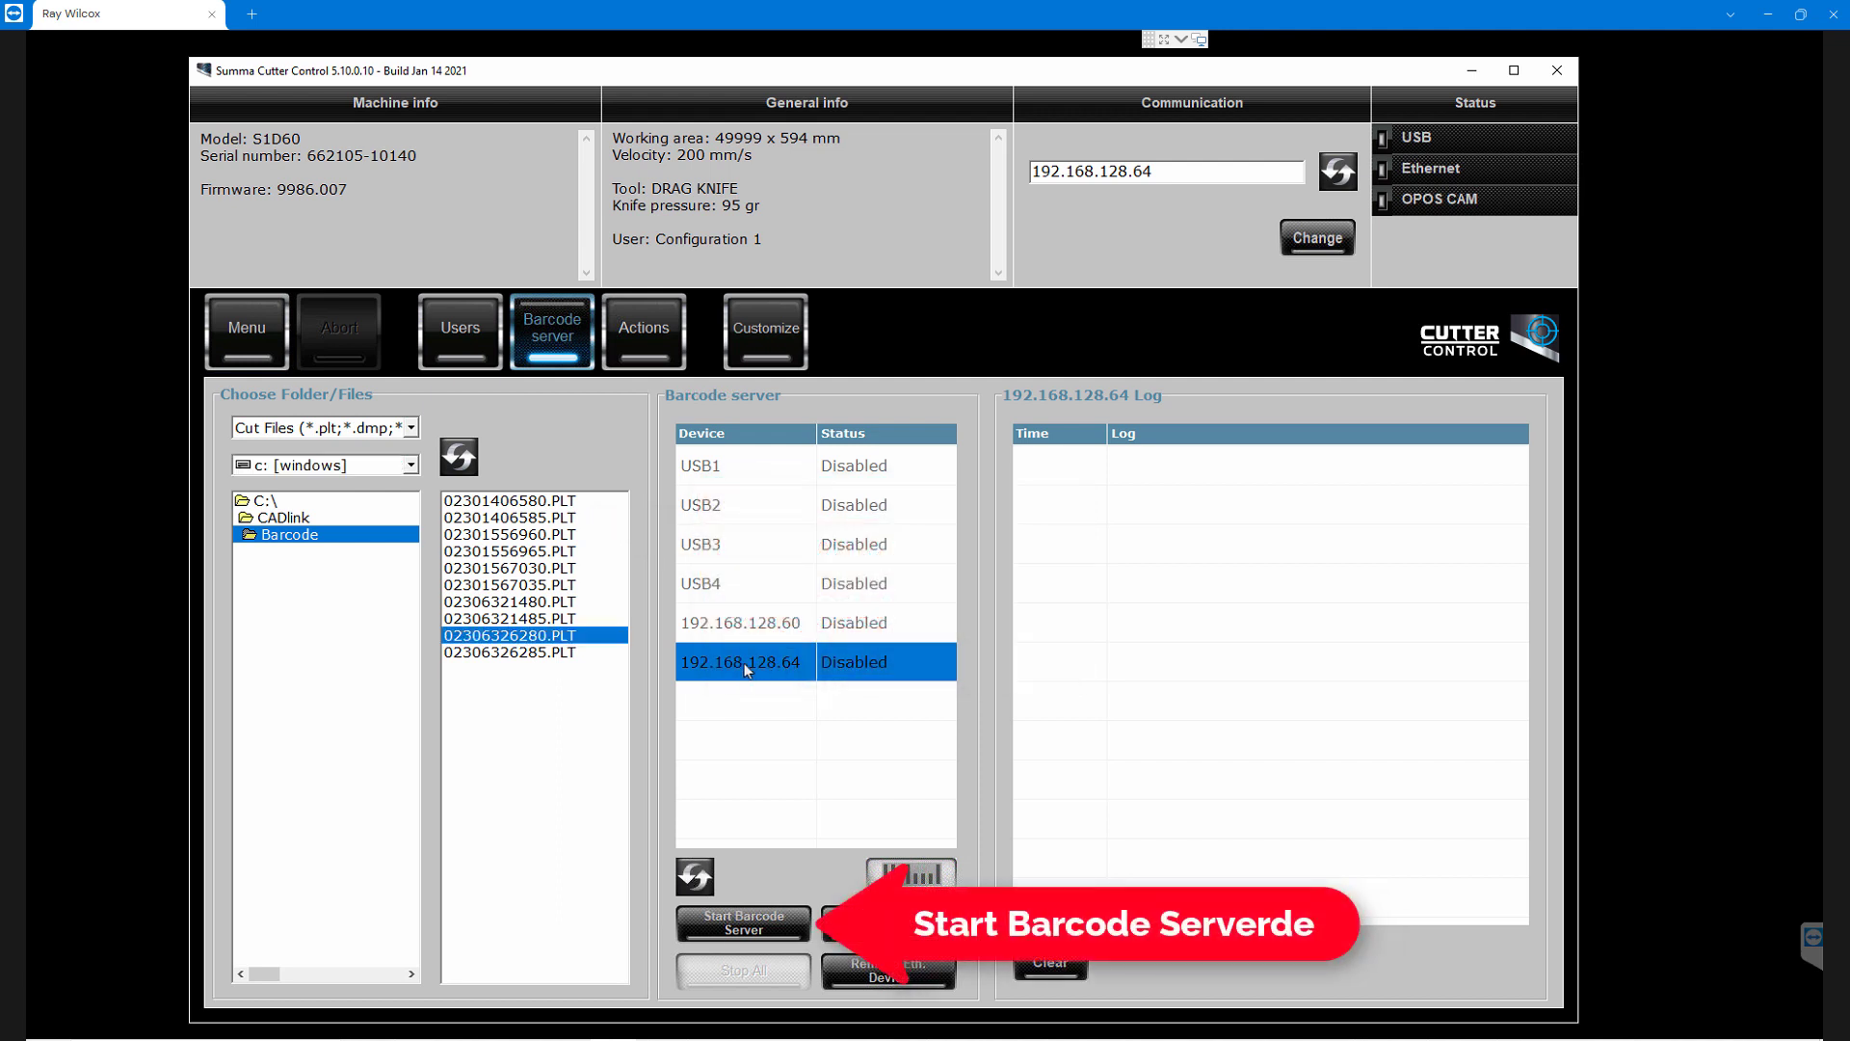
{"action": "left_click", "coordinate": [771, 925]}
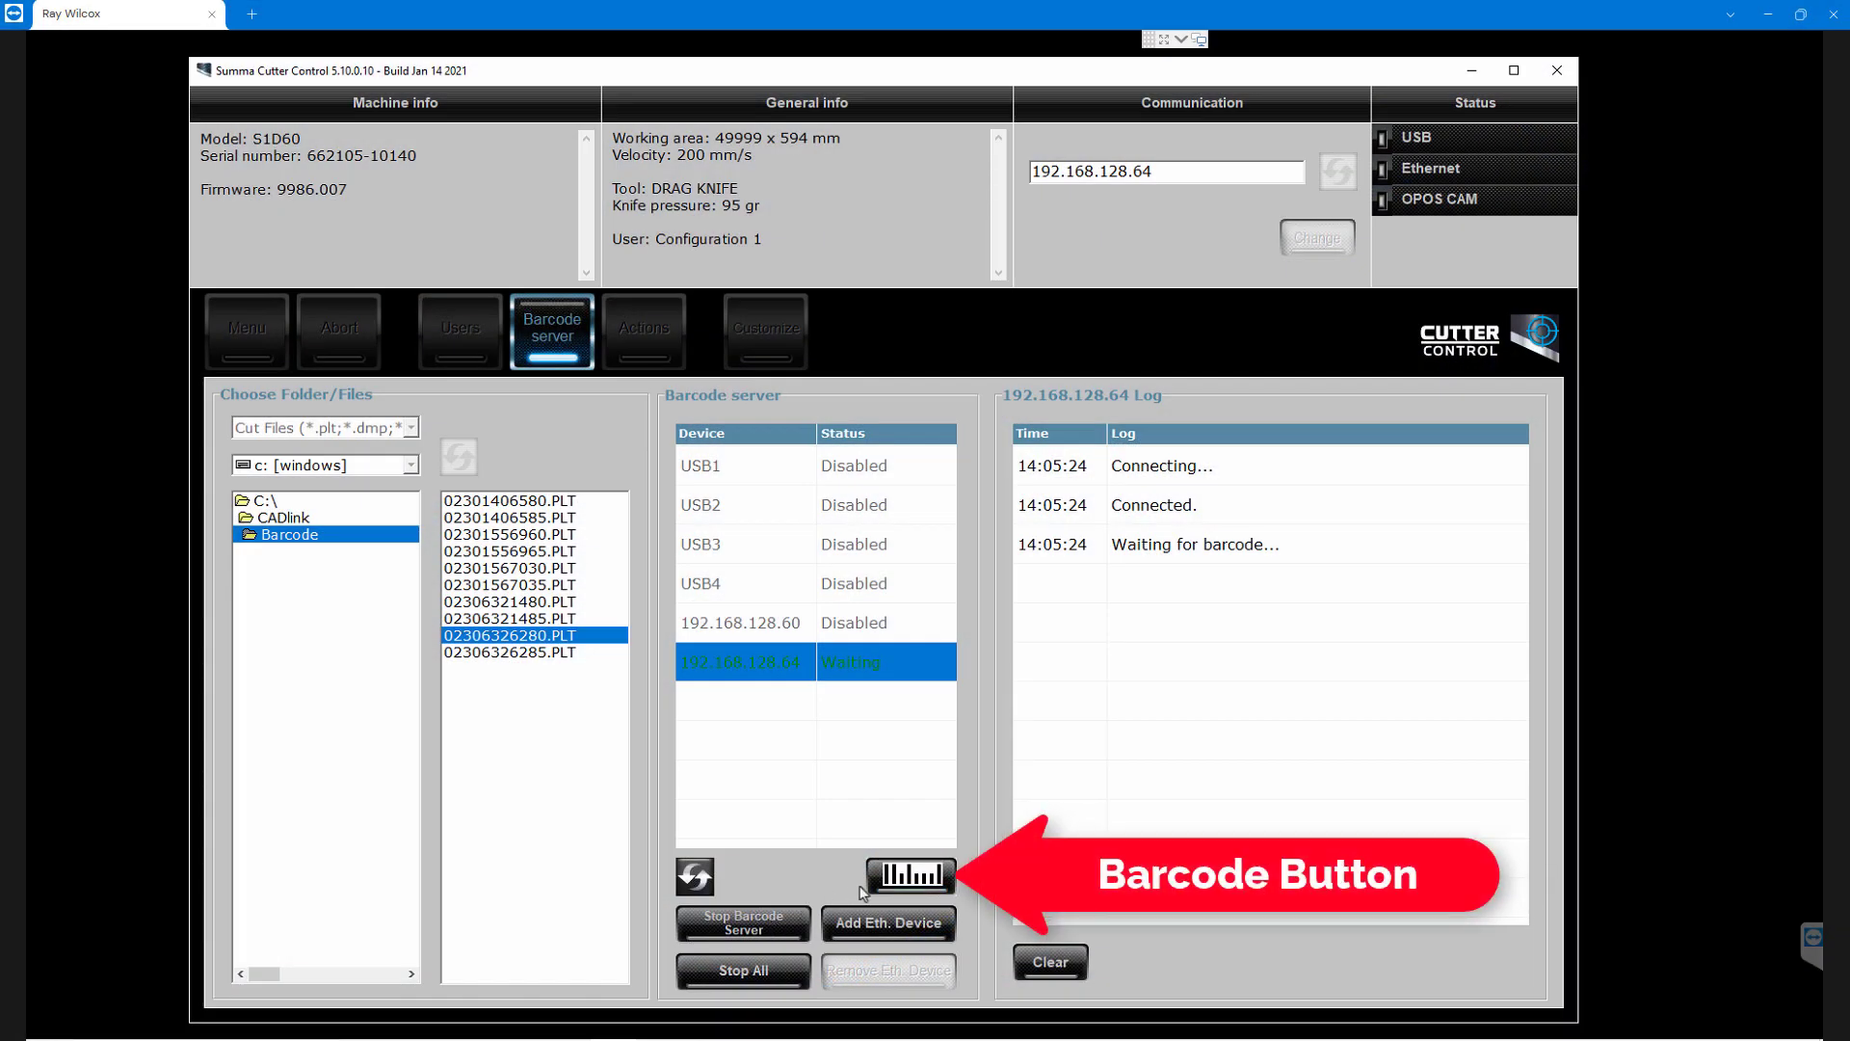
{"action": "left_click", "coordinate": [891, 879]}
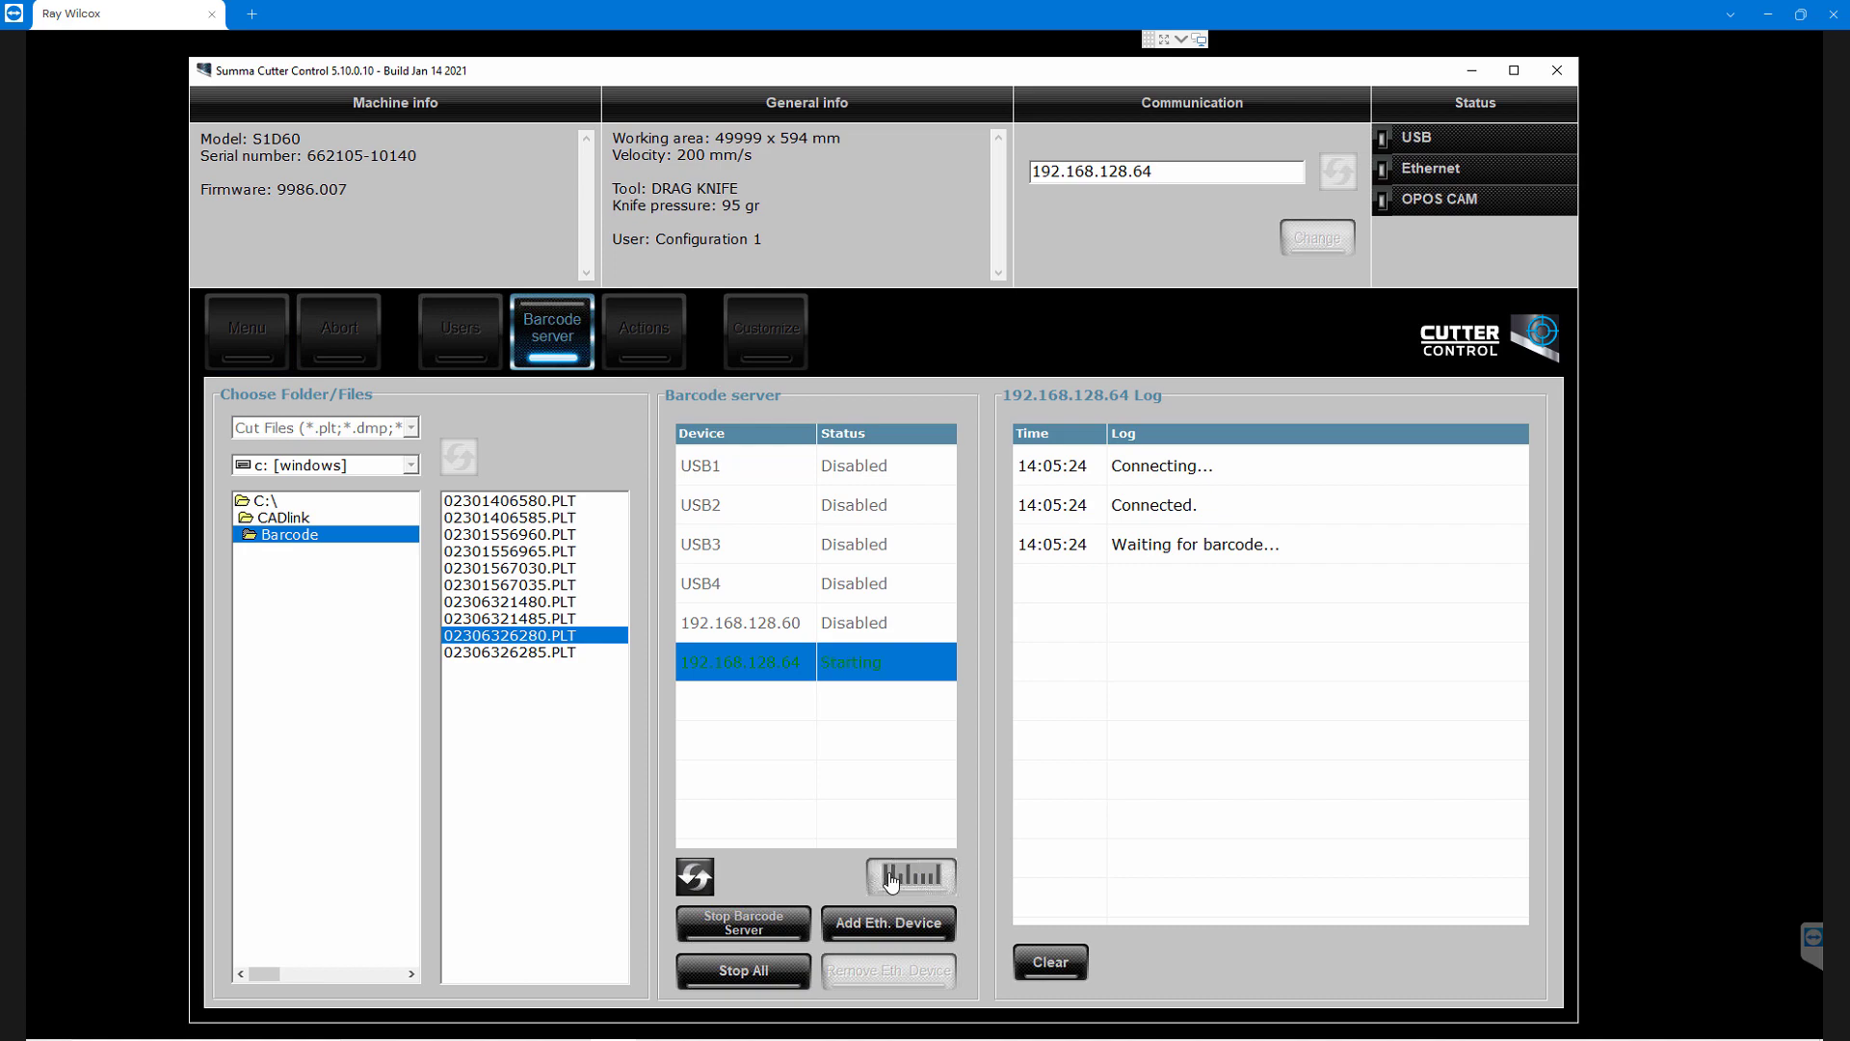